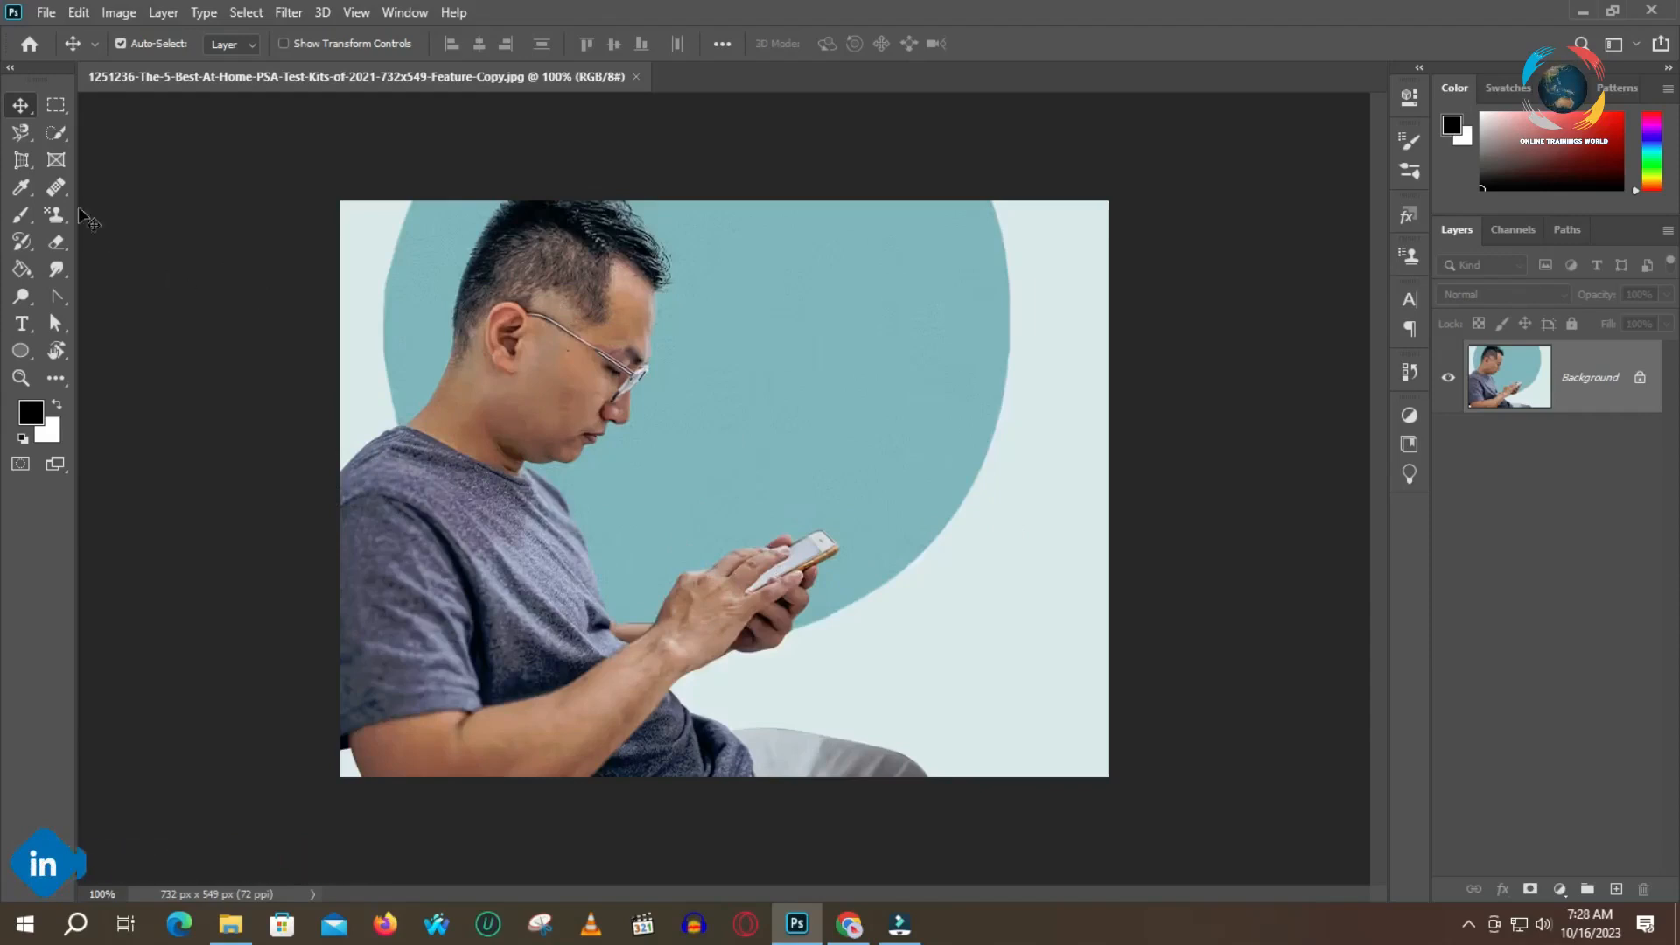
# Select the seated man from hair to trousers with the Quick Selection tool, using an enlarged brush
pyautogui.click(60, 135)
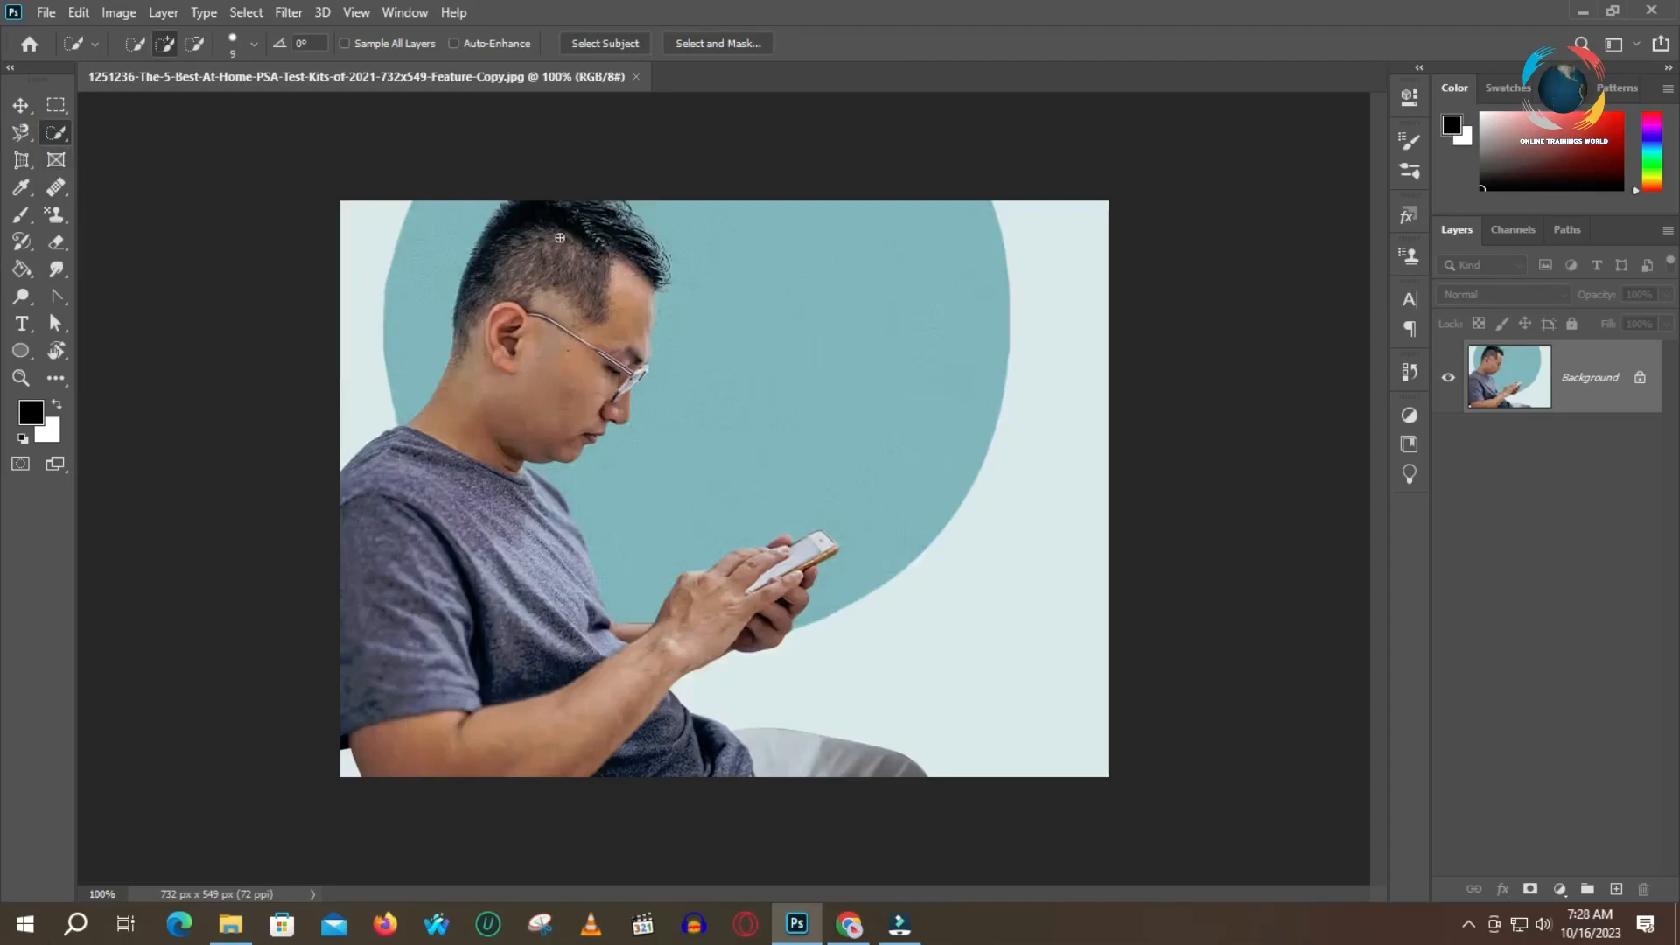
pyautogui.press(']')
pyautogui.press(']')
pyautogui.press(']')
pyautogui.press(']')
pyautogui.press(']')
pyautogui.press(']')
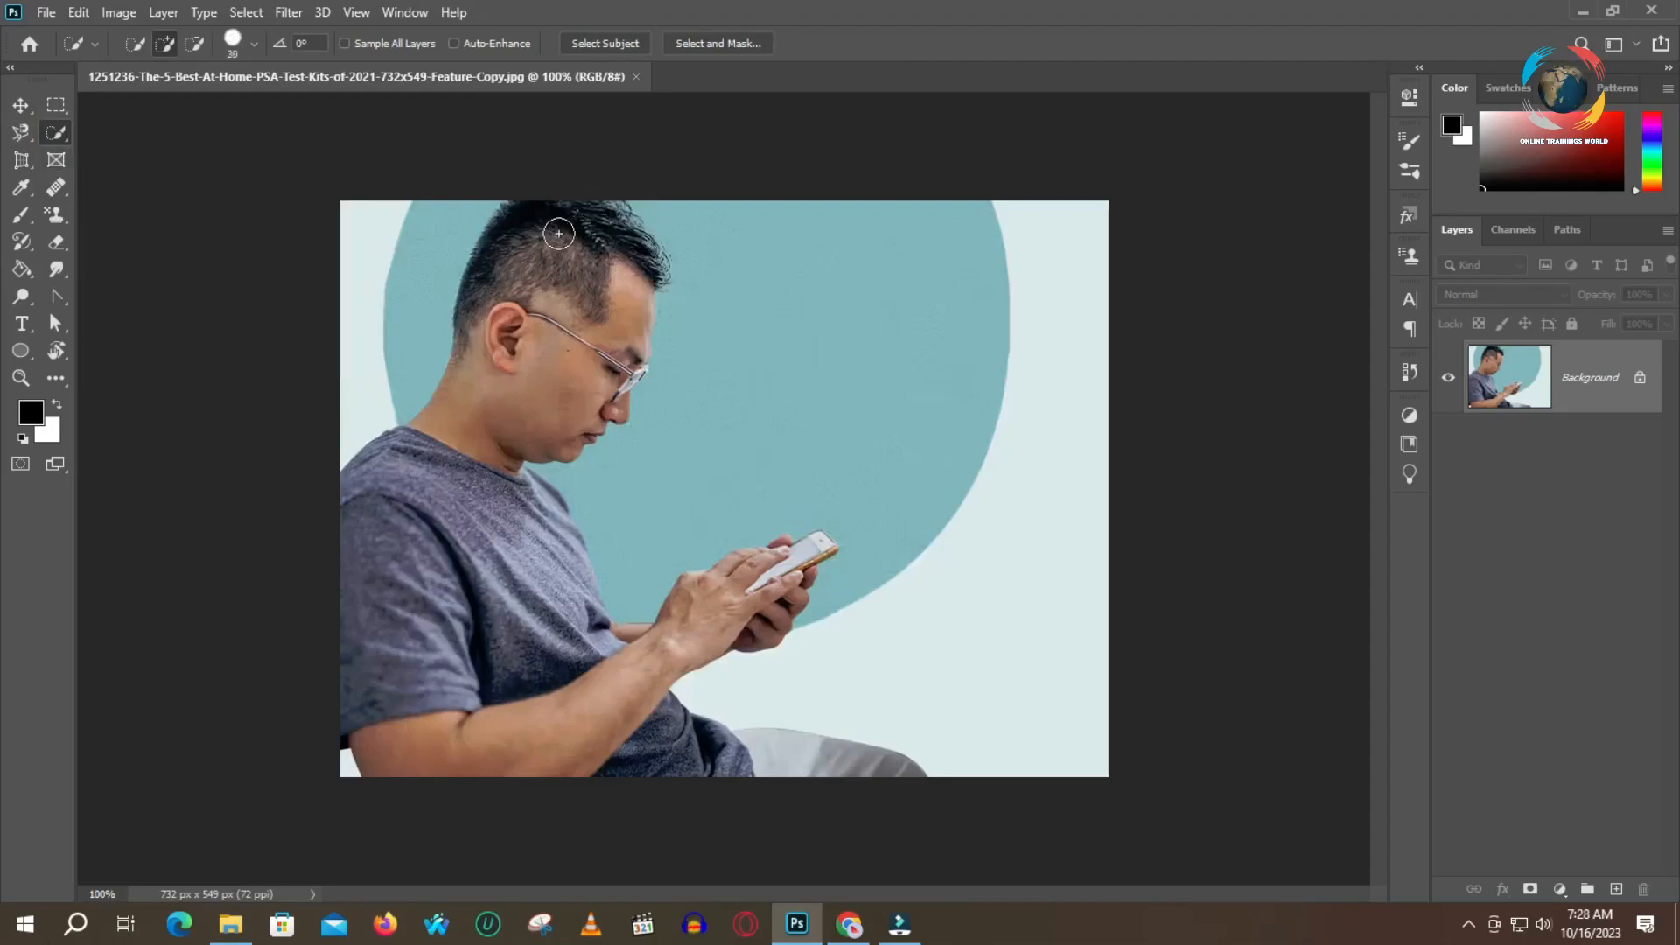
pyautogui.moveTo(554, 212)
pyautogui.mouseDown()
pyautogui.moveTo(539, 236)
pyautogui.moveTo(582, 229)
pyautogui.moveTo(630, 245)
pyautogui.moveTo(628, 263)
pyautogui.moveTo(617, 298)
pyautogui.moveTo(503, 407)
pyautogui.moveTo(433, 540)
pyautogui.moveTo(408, 696)
pyautogui.moveTo(653, 666)
pyautogui.moveTo(783, 565)
pyautogui.moveTo(757, 596)
pyautogui.moveTo(636, 639)
pyautogui.moveTo(537, 508)
pyautogui.mouseUp()
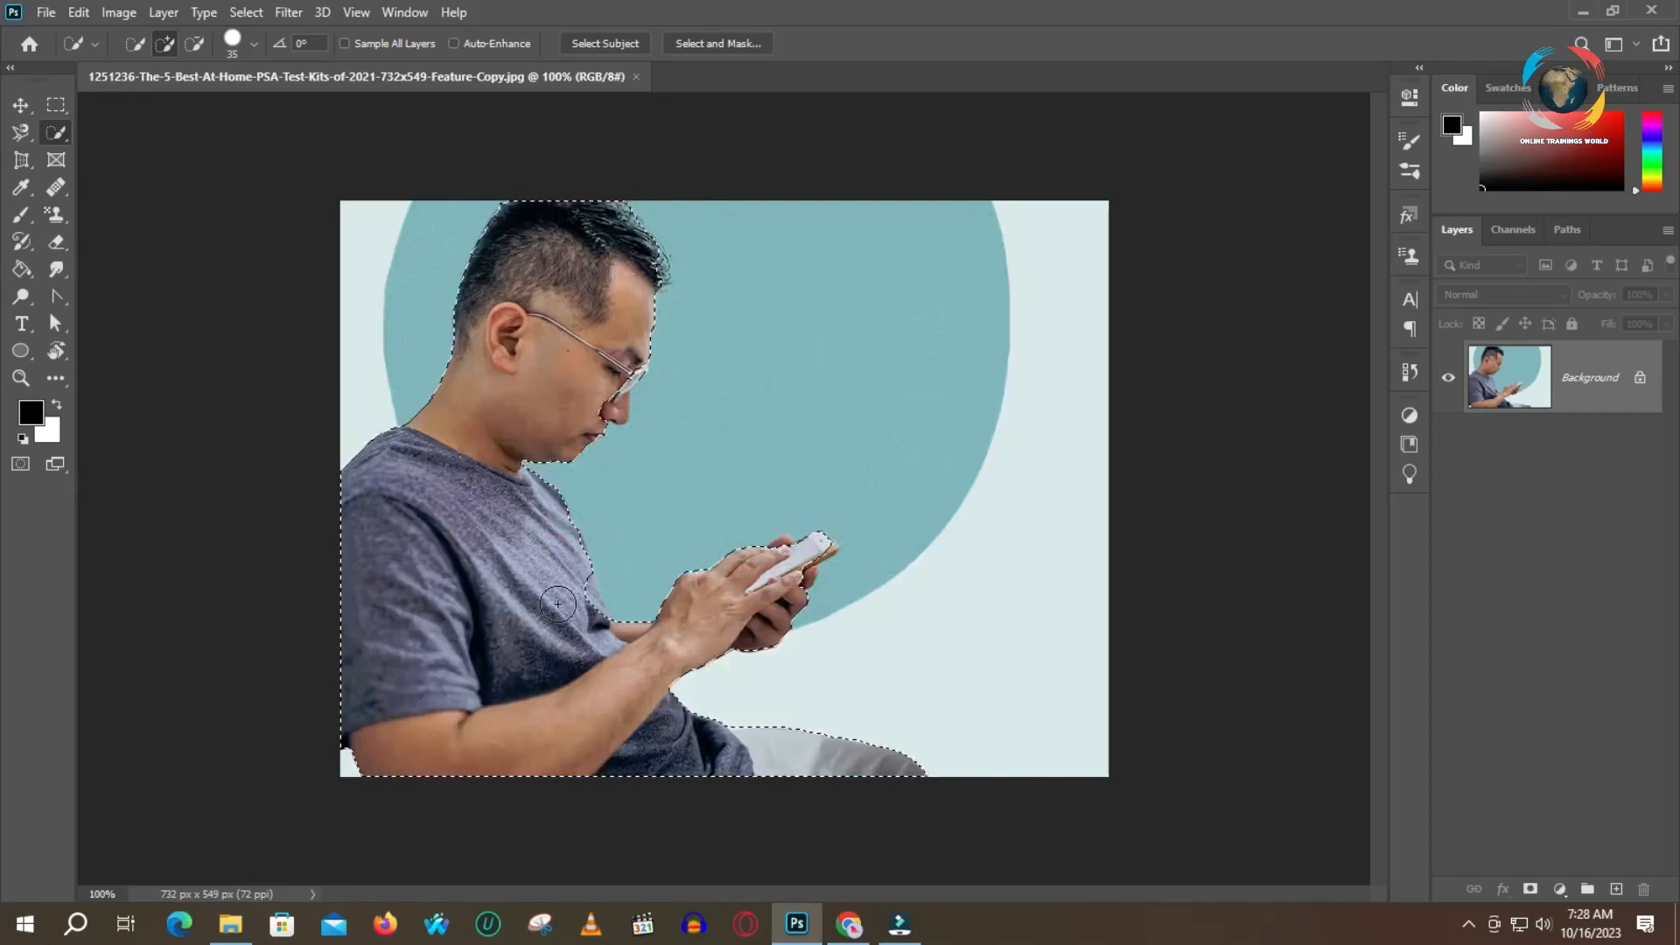
# Reduce the selection brush to size 9 and add the front of the glasses to the selection
pyautogui.press('[')
pyautogui.press('[')
pyautogui.press('[')
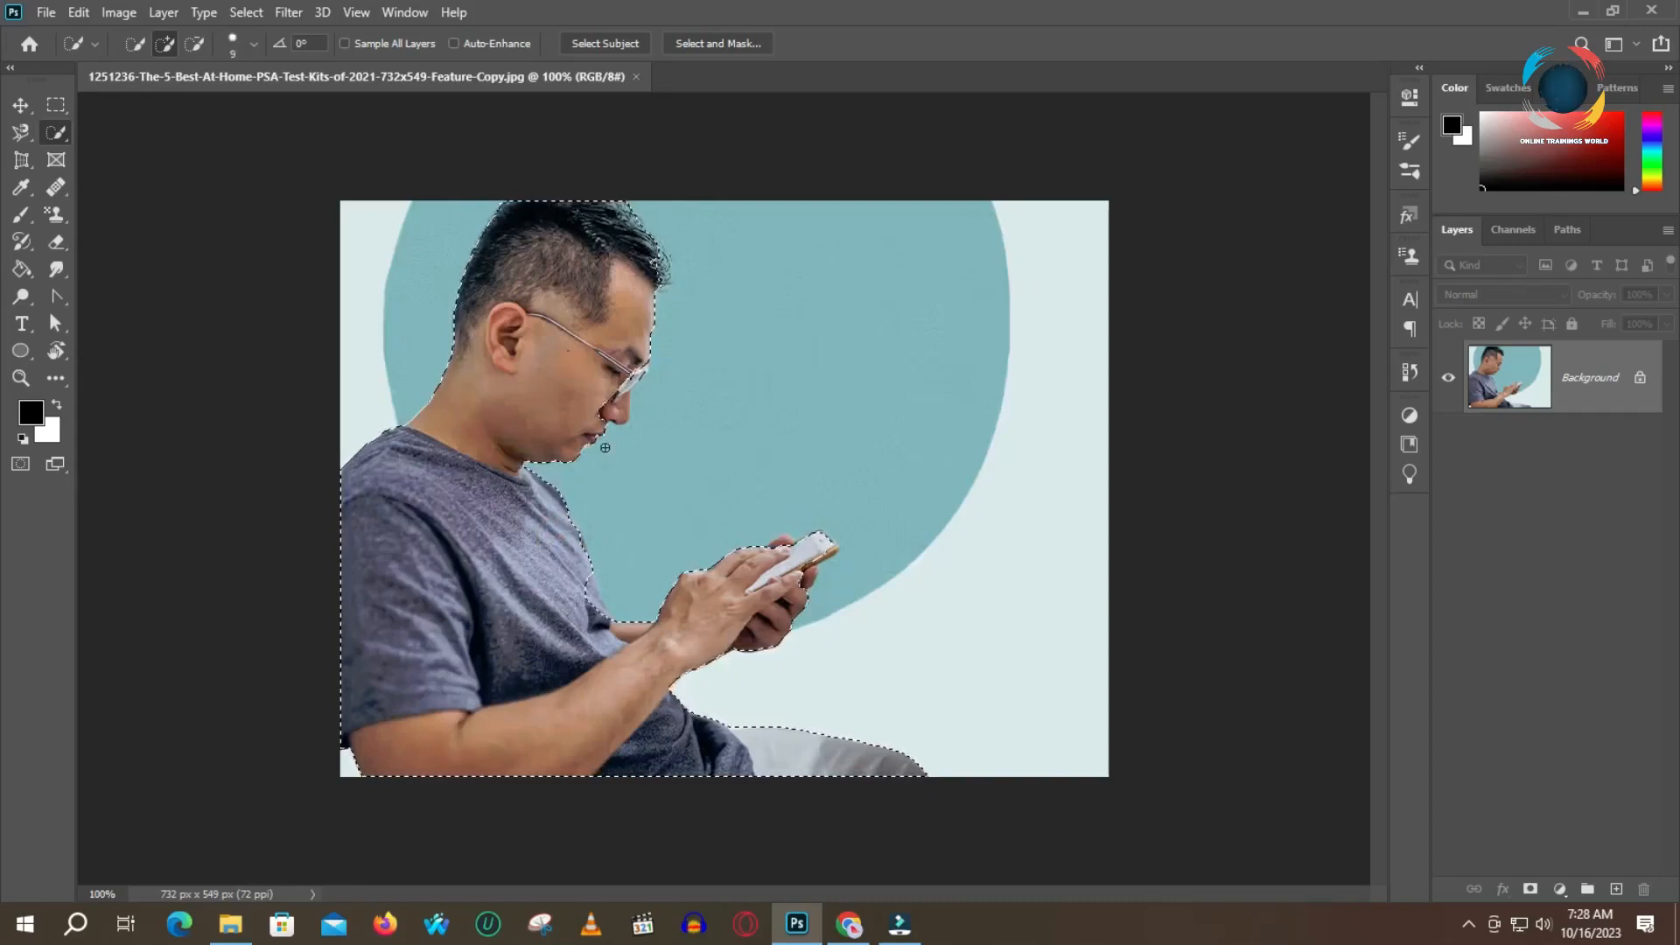
pyautogui.click(634, 376)
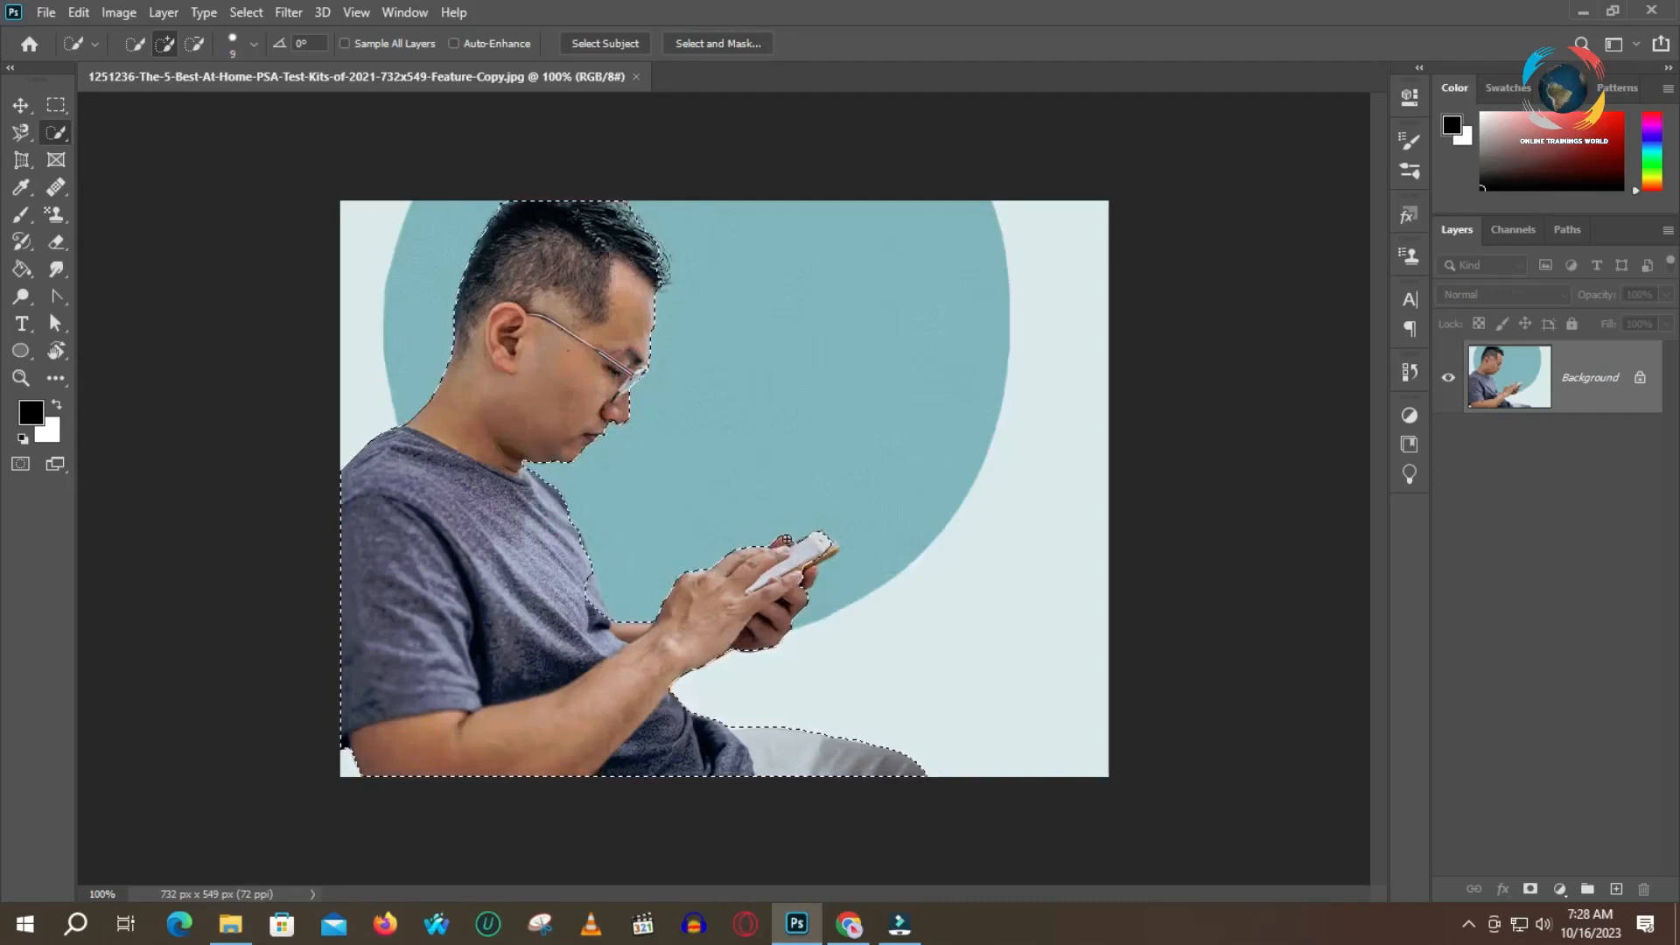
# Add the missing fingertips around the phone to the selection with a size 7 brush
pyautogui.press('z')
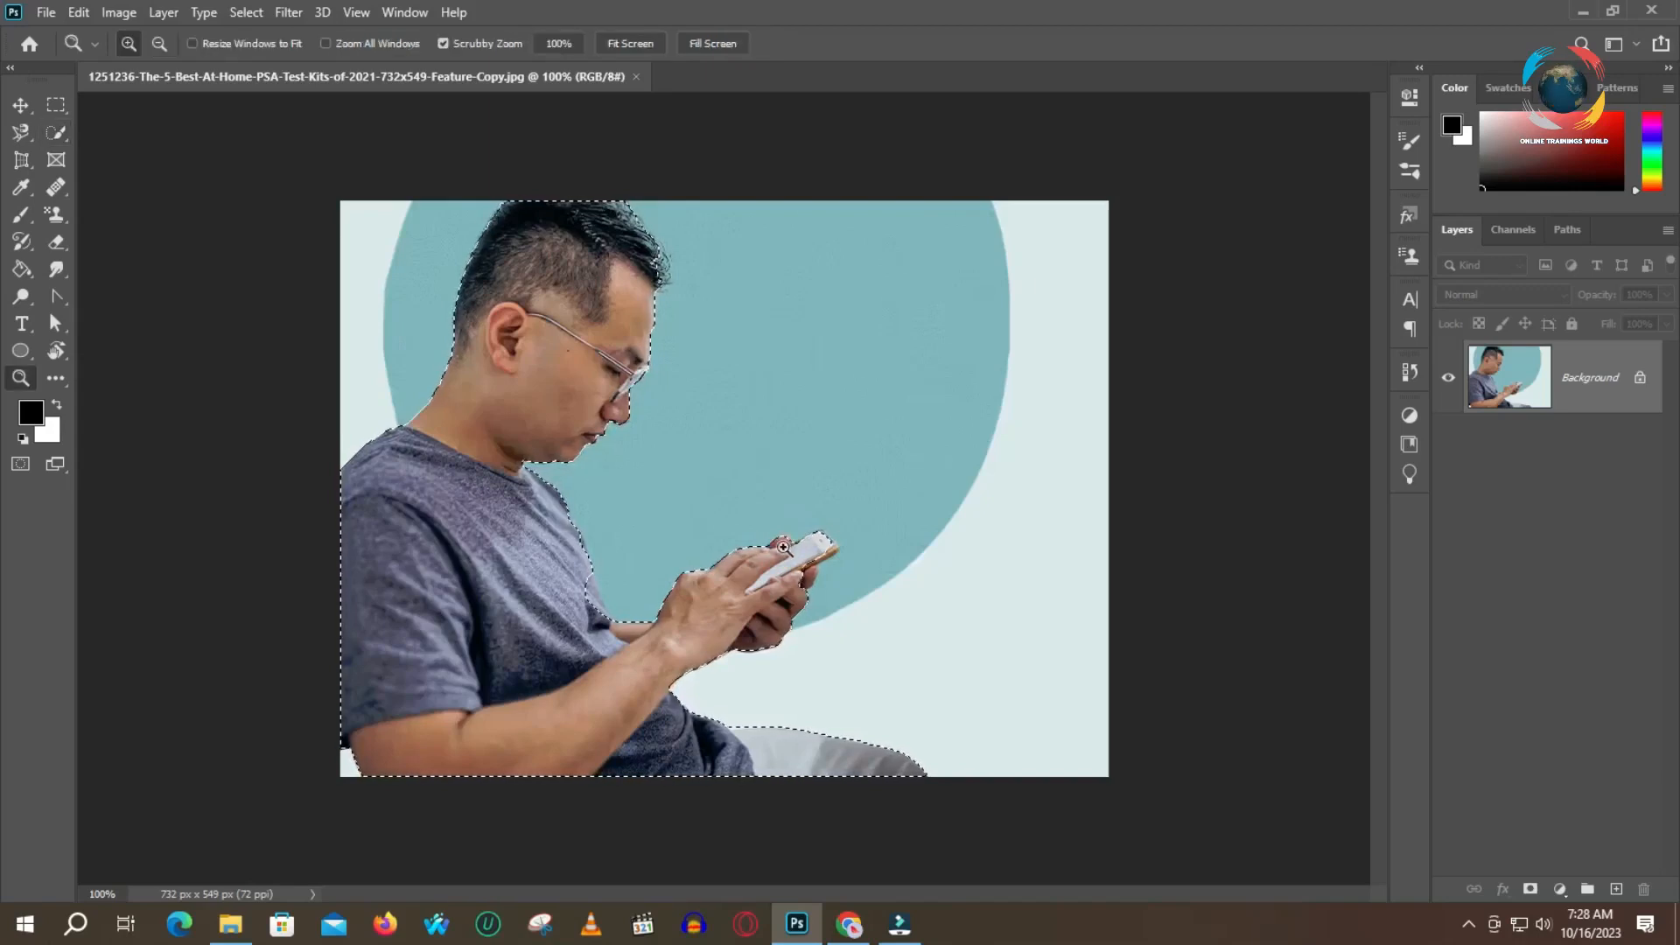
pyautogui.click(787, 539)
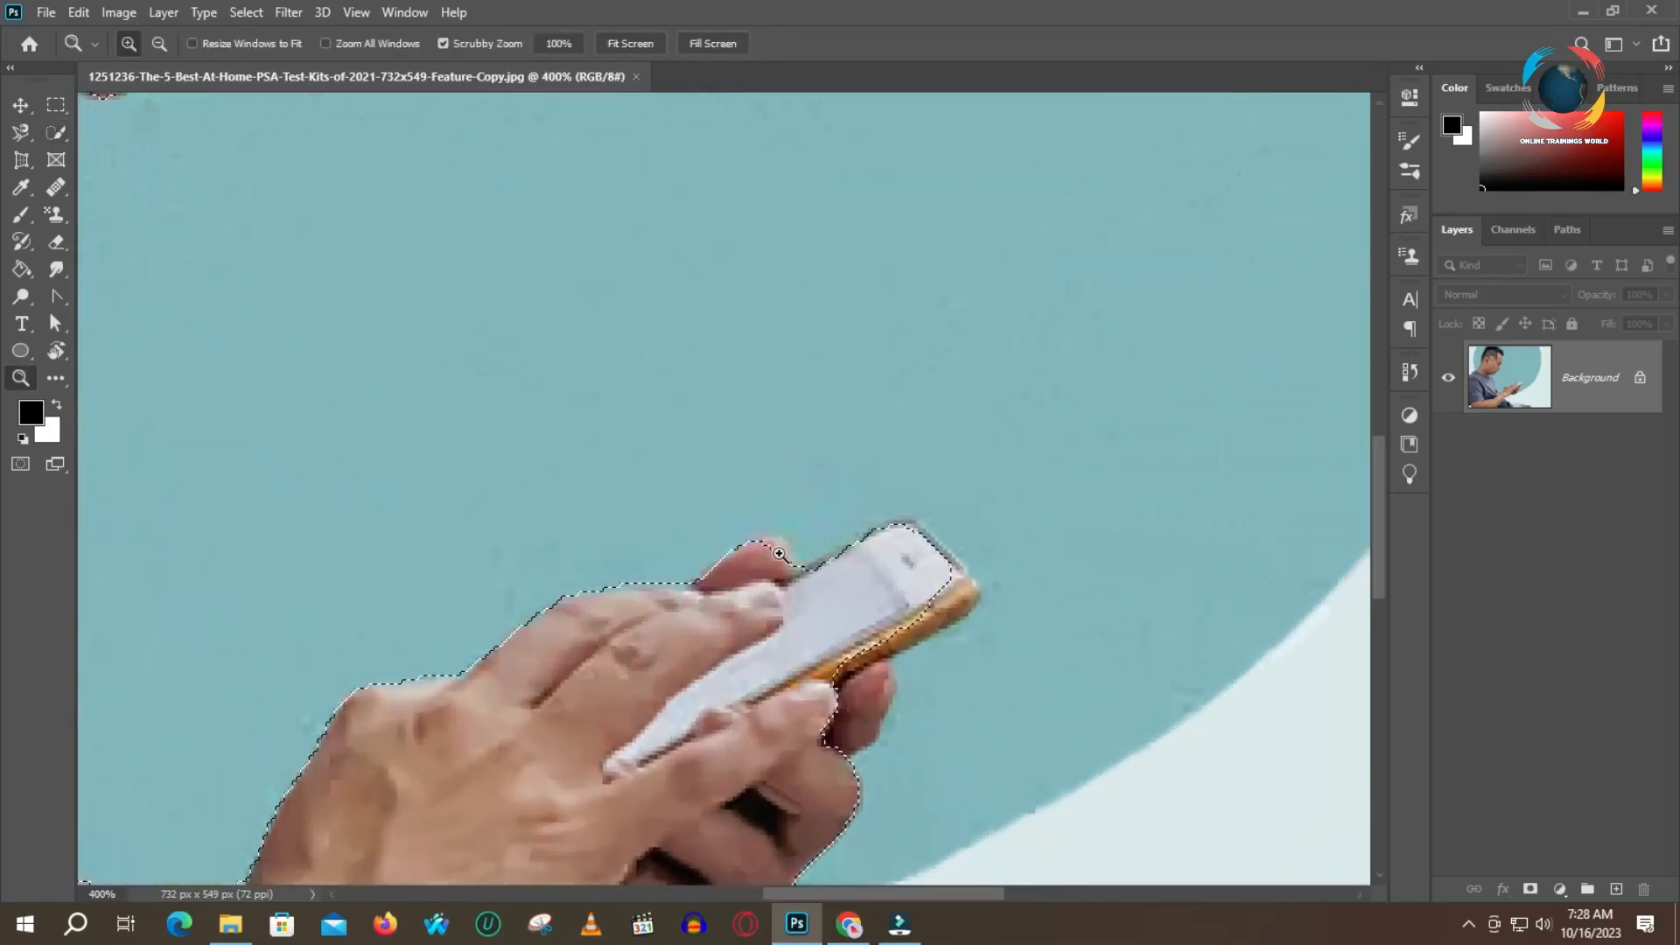
pyautogui.click(55, 132)
pyautogui.press('[')
pyautogui.press('[')
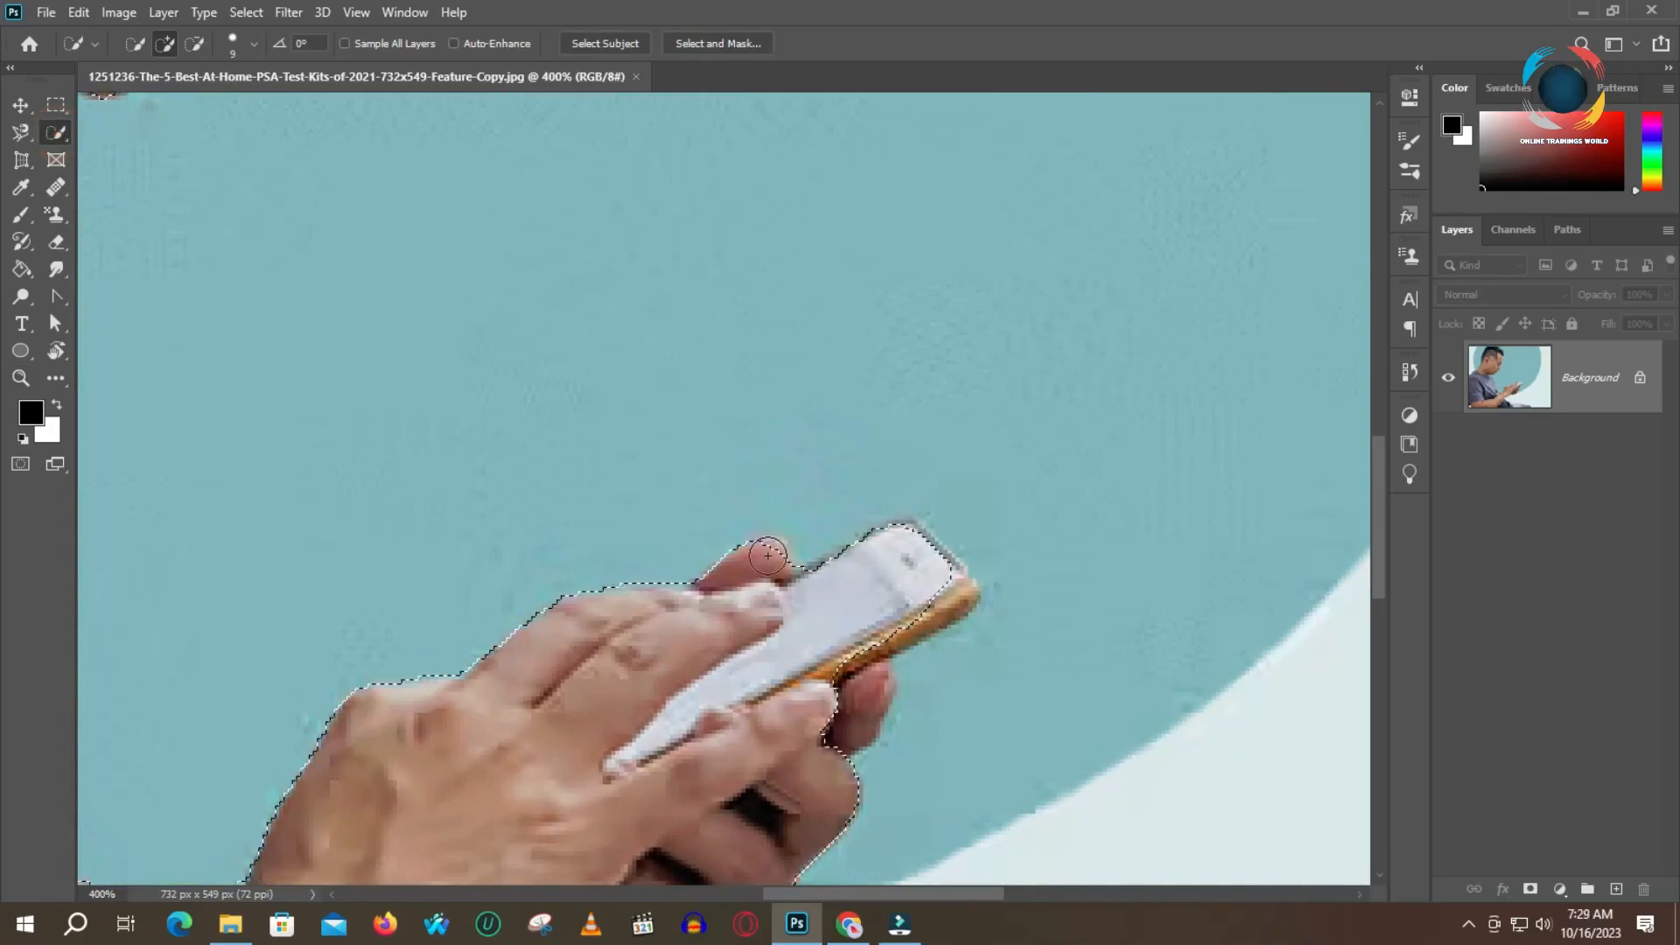
pyautogui.click(772, 546)
pyautogui.click(857, 699)
# Refine the selection's edge along the top of the grey trousers by subtracting and adding strokes
pyautogui.scroll(-5, 785, 751)
pyautogui.click(330, 706)
pyautogui.moveTo(351, 696); pyautogui.dragTo(557, 482)
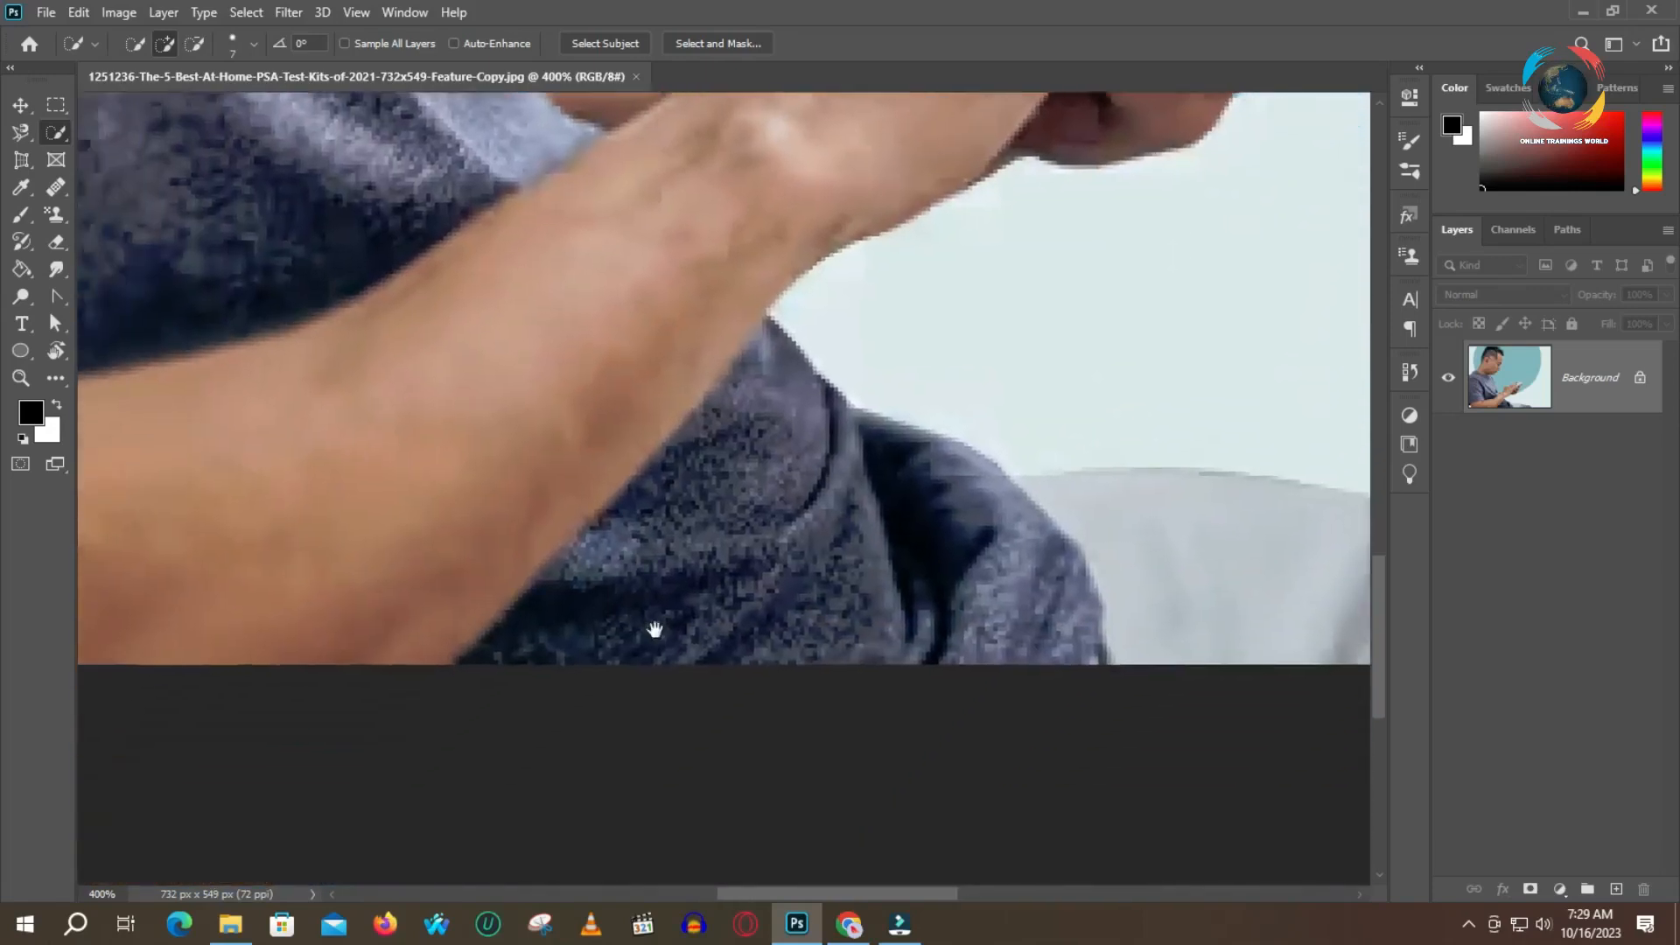
pyautogui.moveTo(983, 386); pyautogui.dragTo(671, 446)
pyautogui.press('alt')
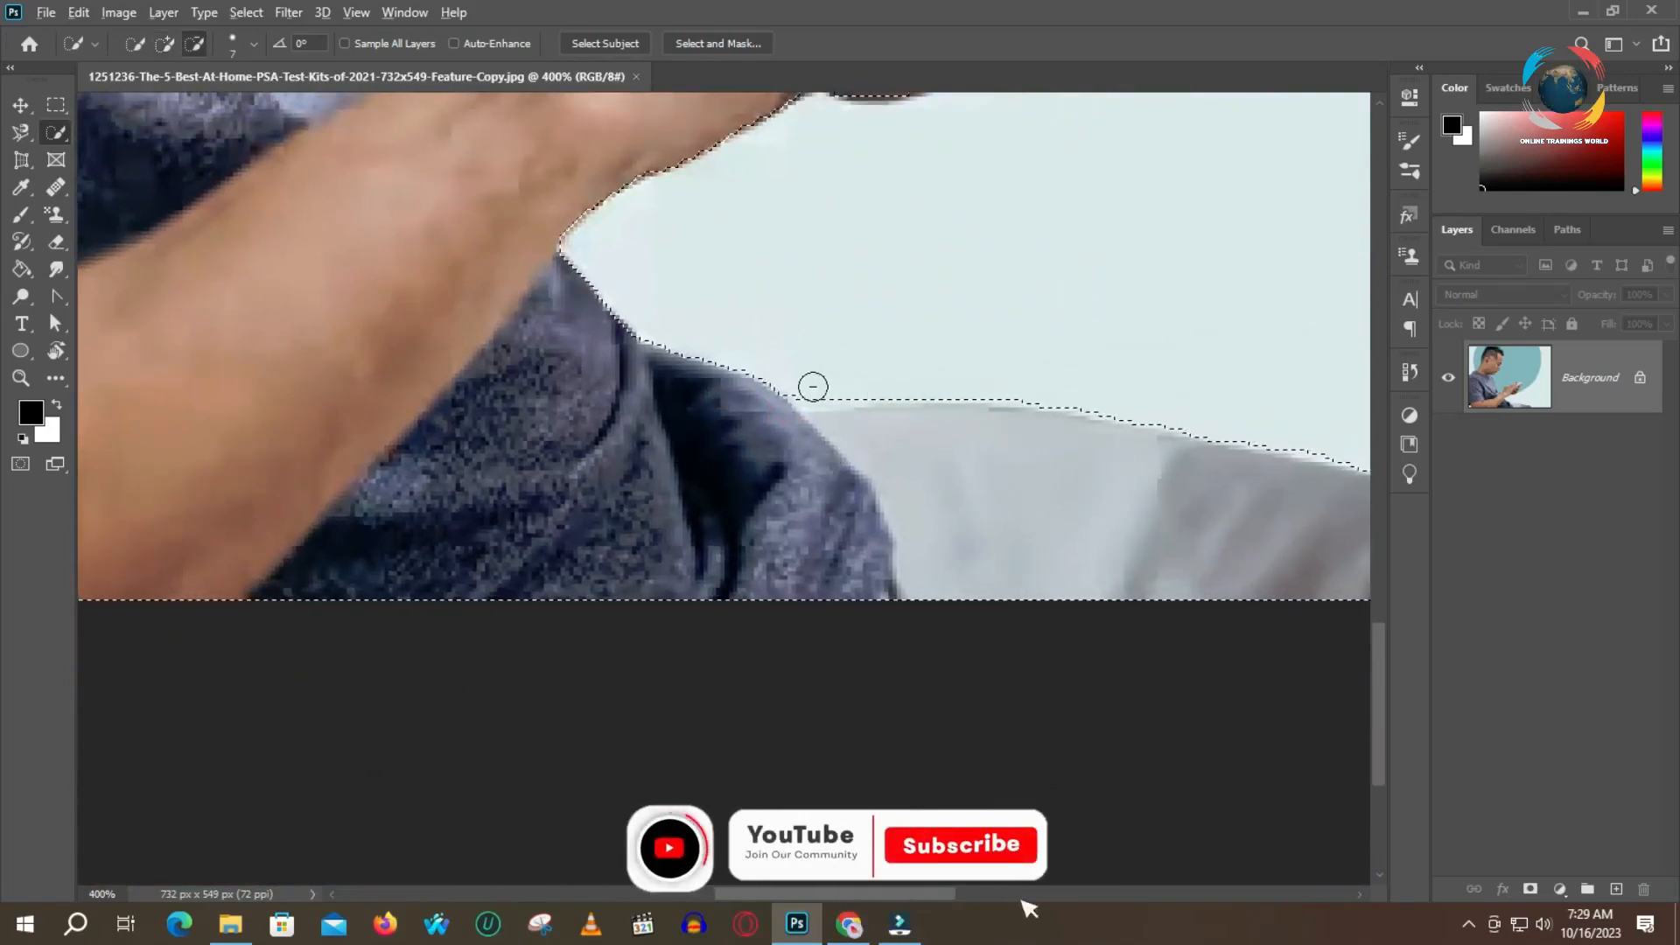
pyautogui.moveTo(806, 386); pyautogui.dragTo(1034, 387)
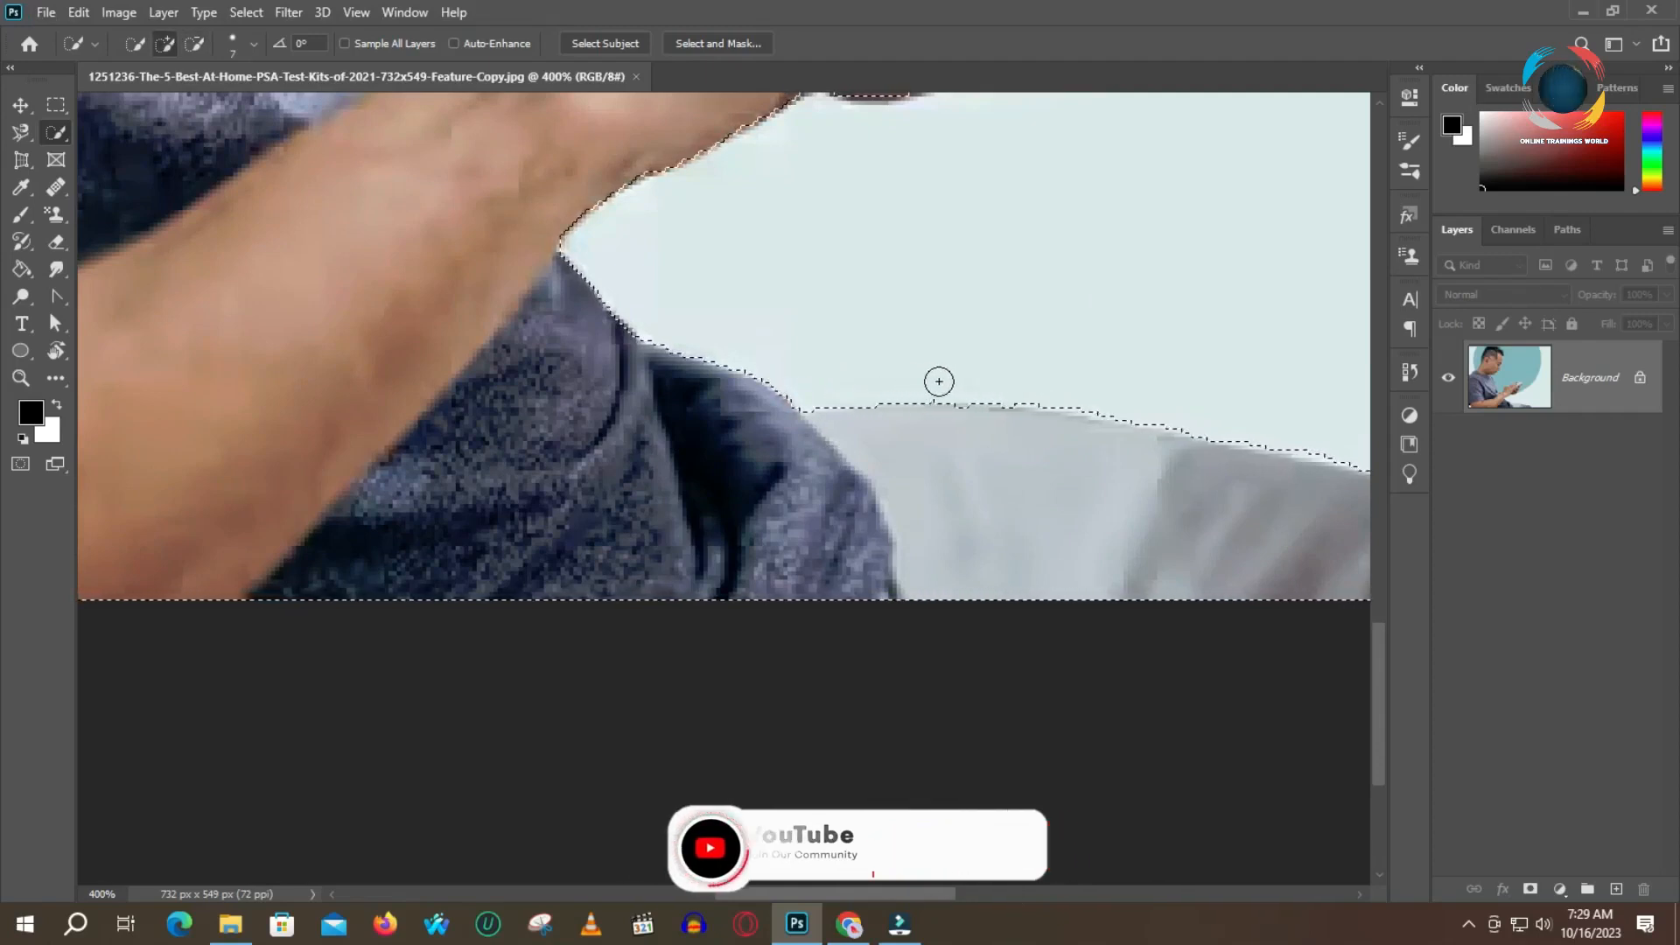
pyautogui.keyDown('alt'); pyautogui.click(937, 387); pyautogui.keyUp('alt')
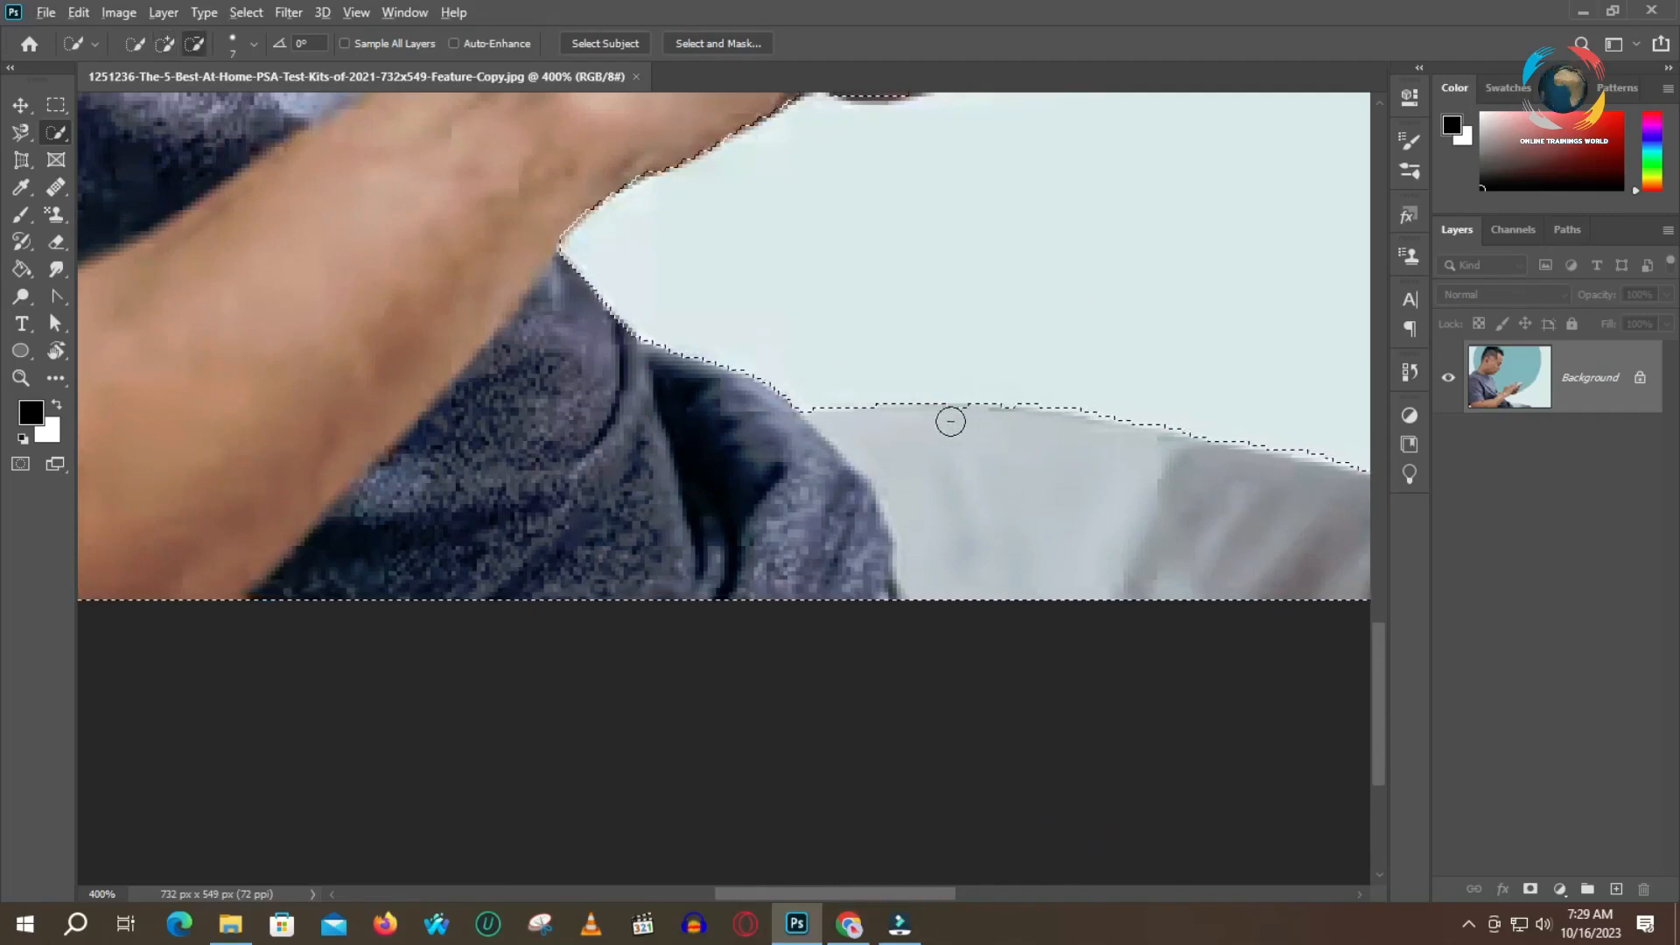
pyautogui.press('alt')
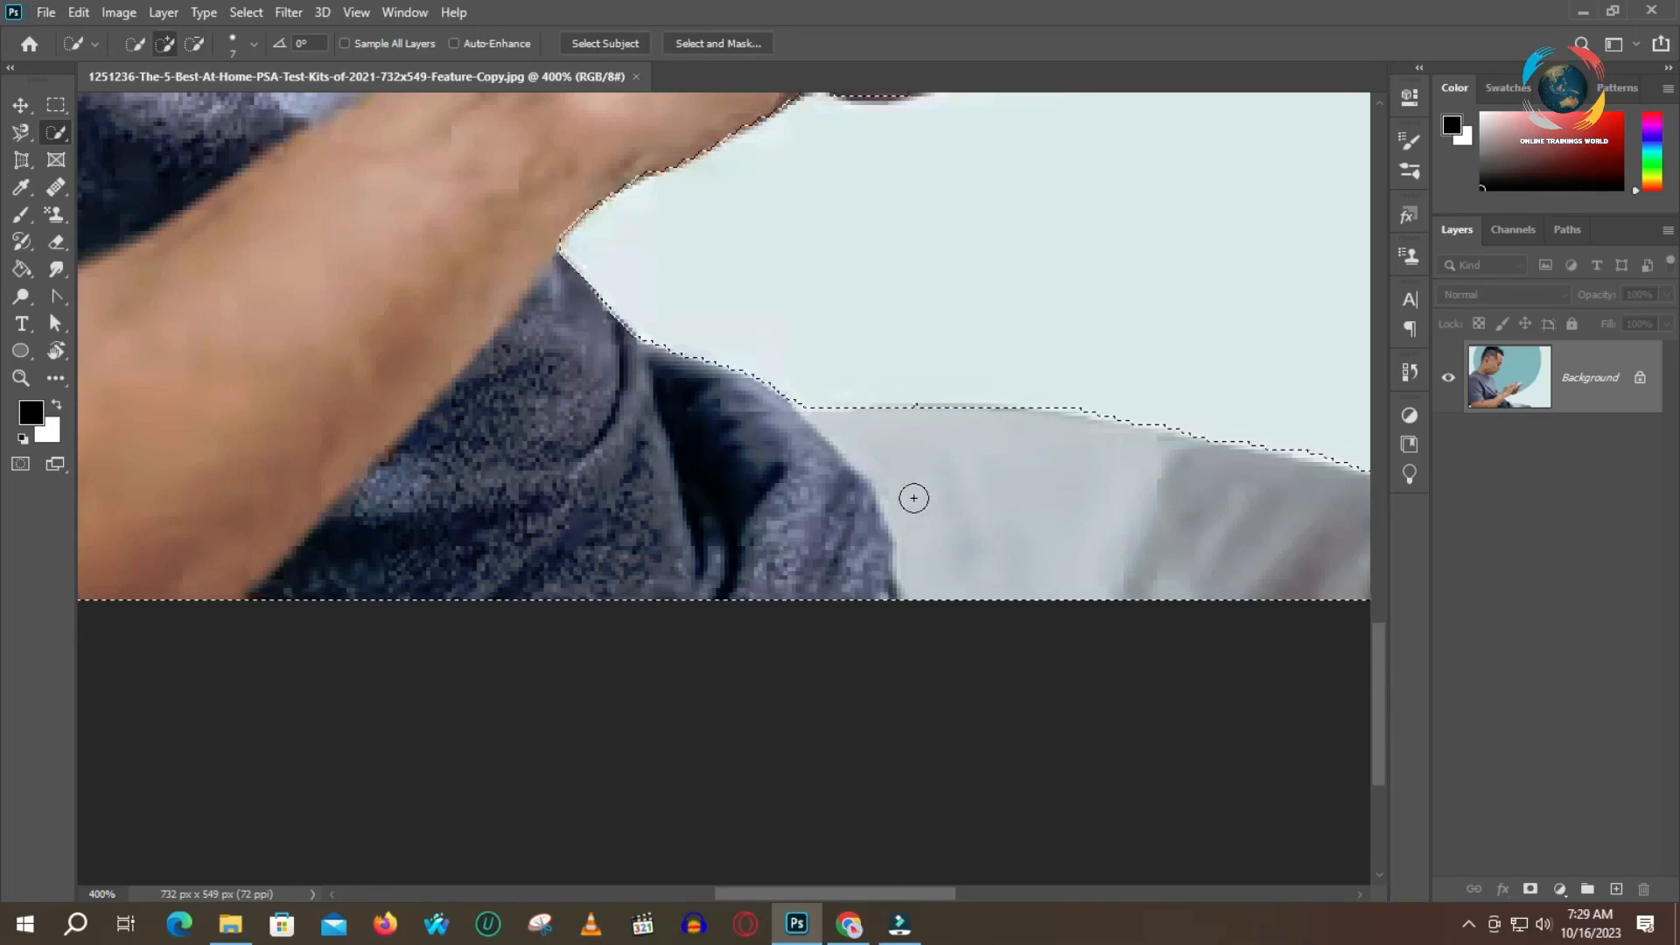
pyautogui.press('alt')
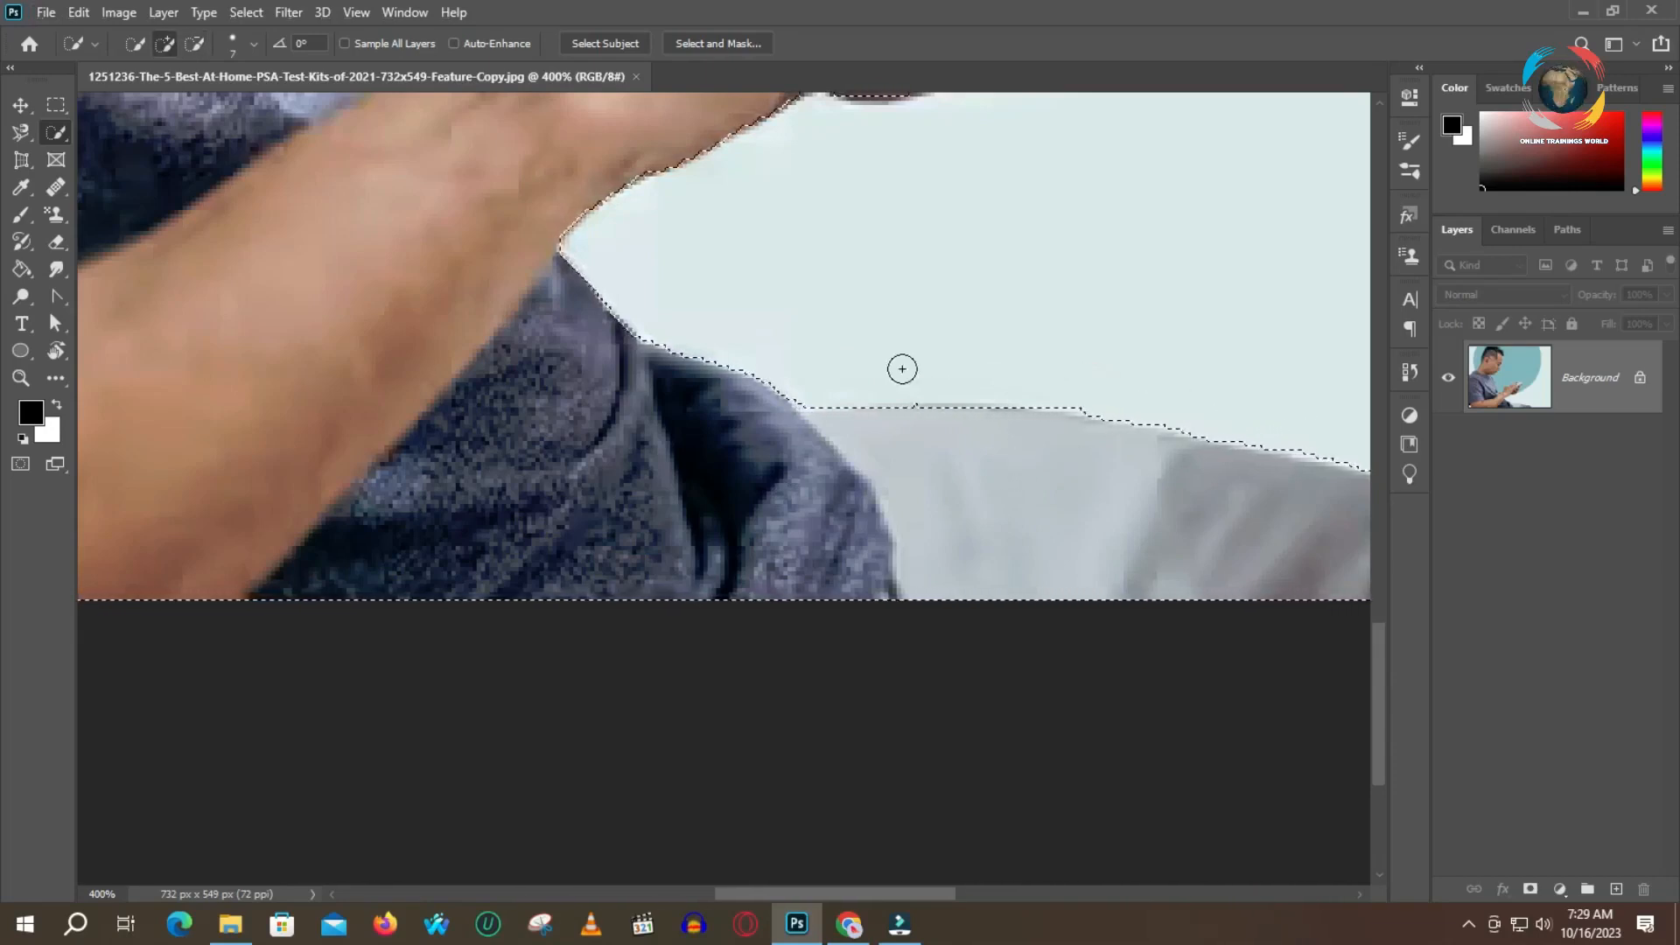
pyautogui.press('z')
pyautogui.press('alt')
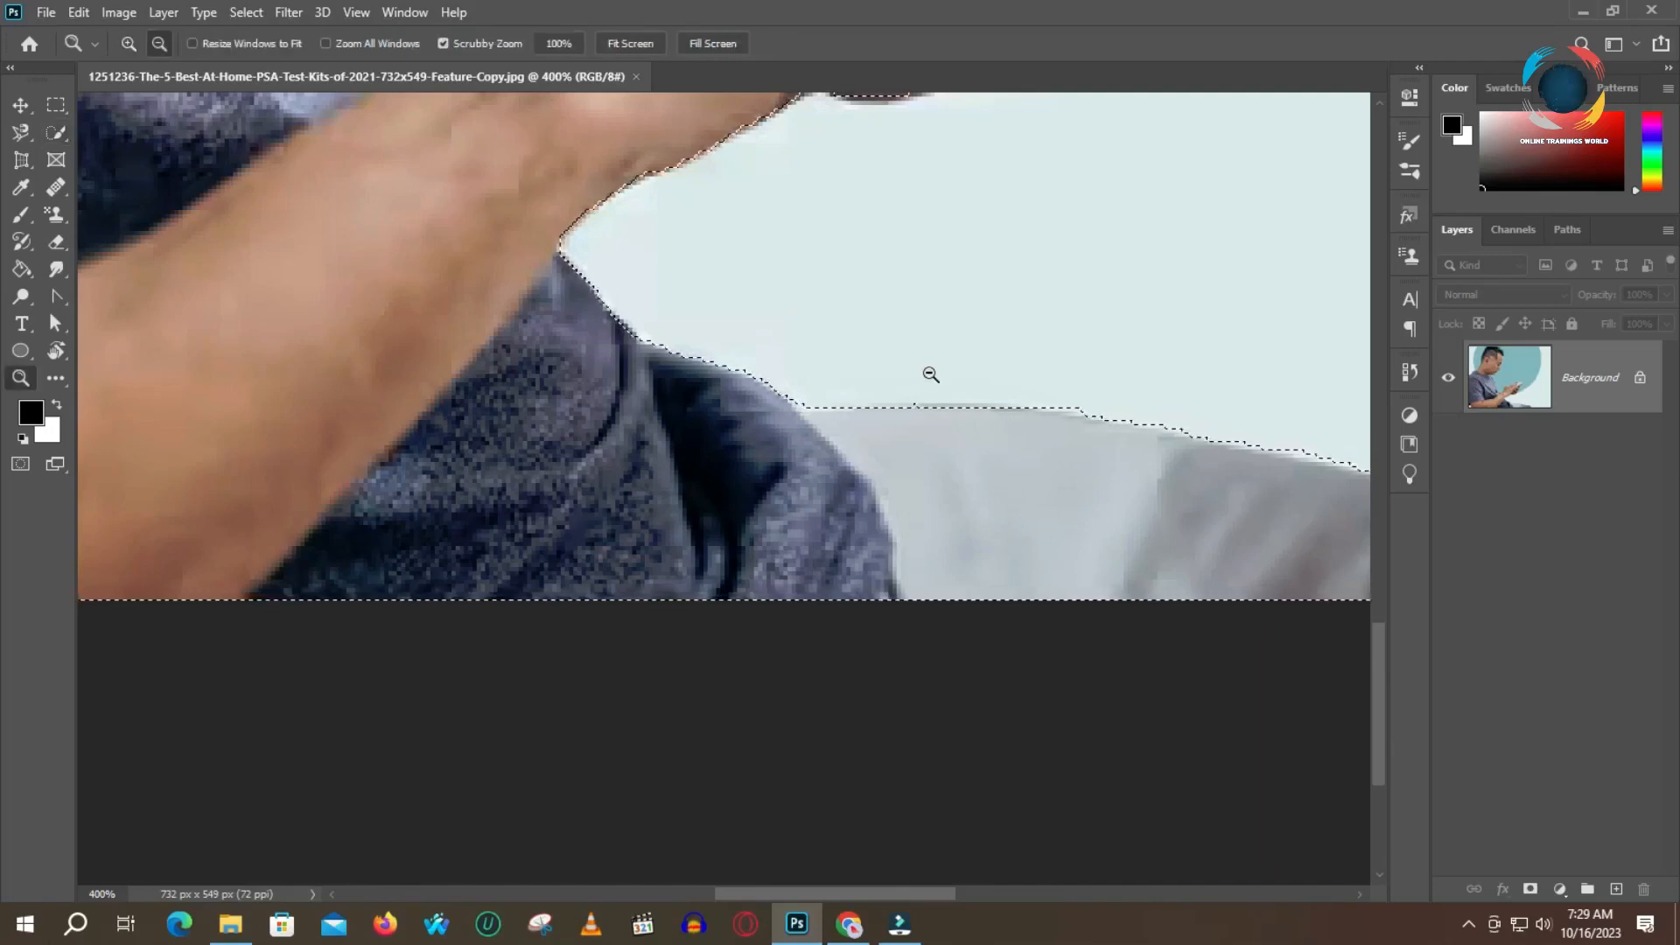
pyautogui.keyDown('alt'); pyautogui.click(928, 373); pyautogui.keyUp('alt')
pyautogui.keyDown('alt'); pyautogui.click(928, 373); pyautogui.keyUp('alt')
pyautogui.keyDown('alt'); pyautogui.click(926, 374); pyautogui.keyUp('alt')
pyautogui.moveTo(863, 312); pyautogui.dragTo(963, 505)
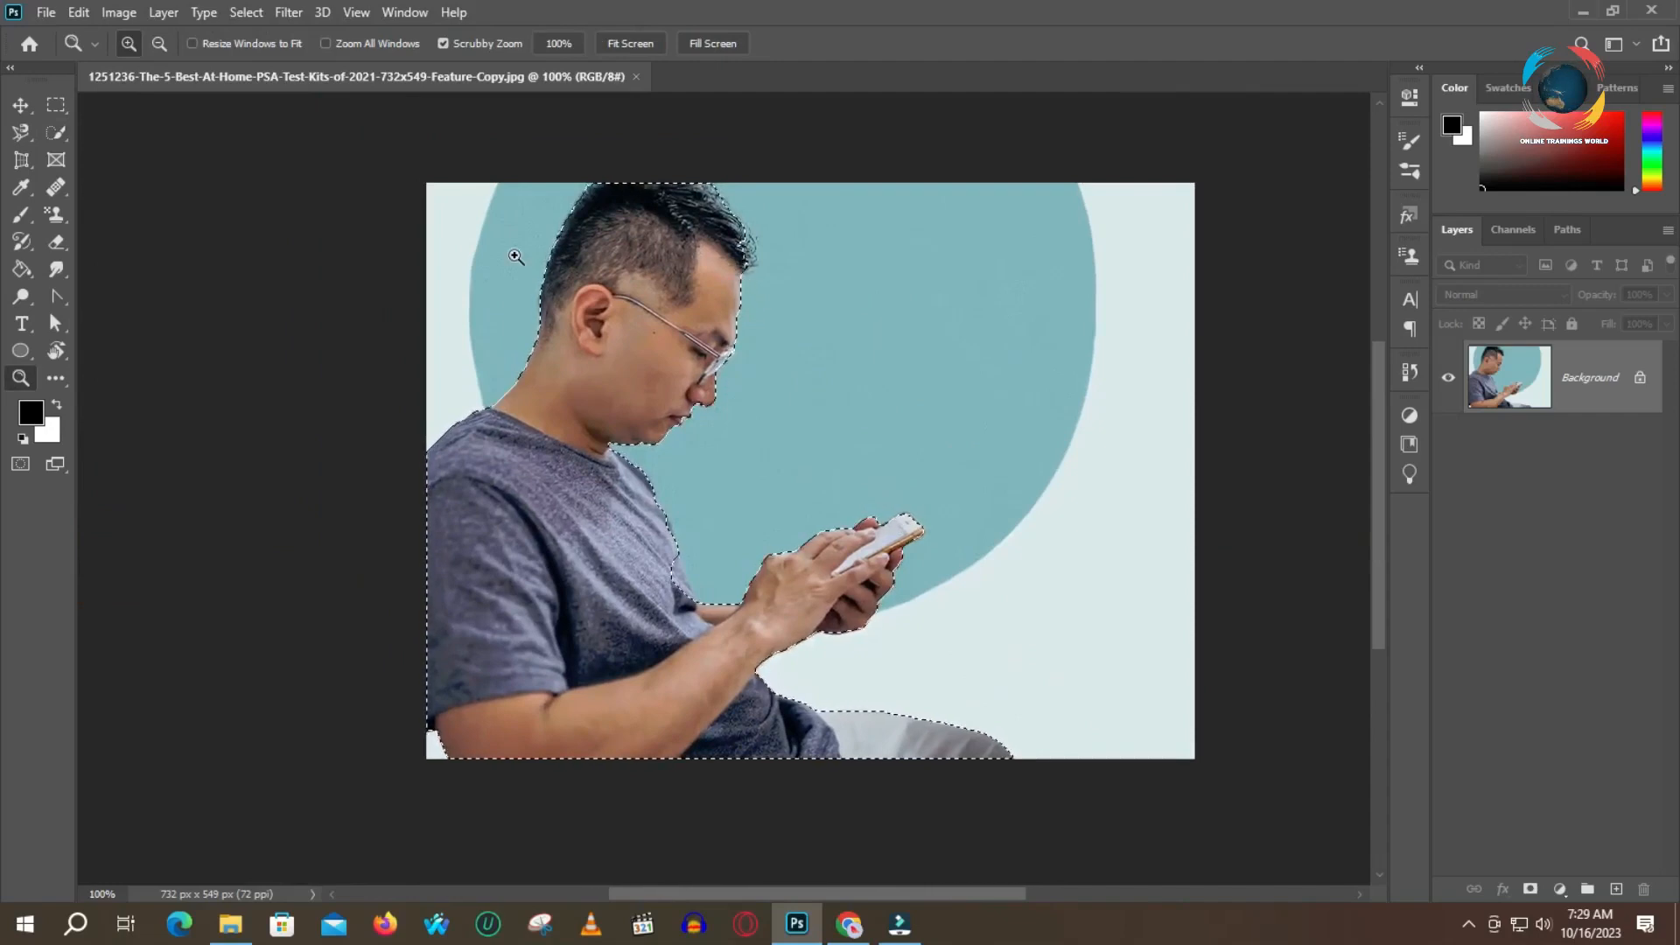
pyautogui.press('w')
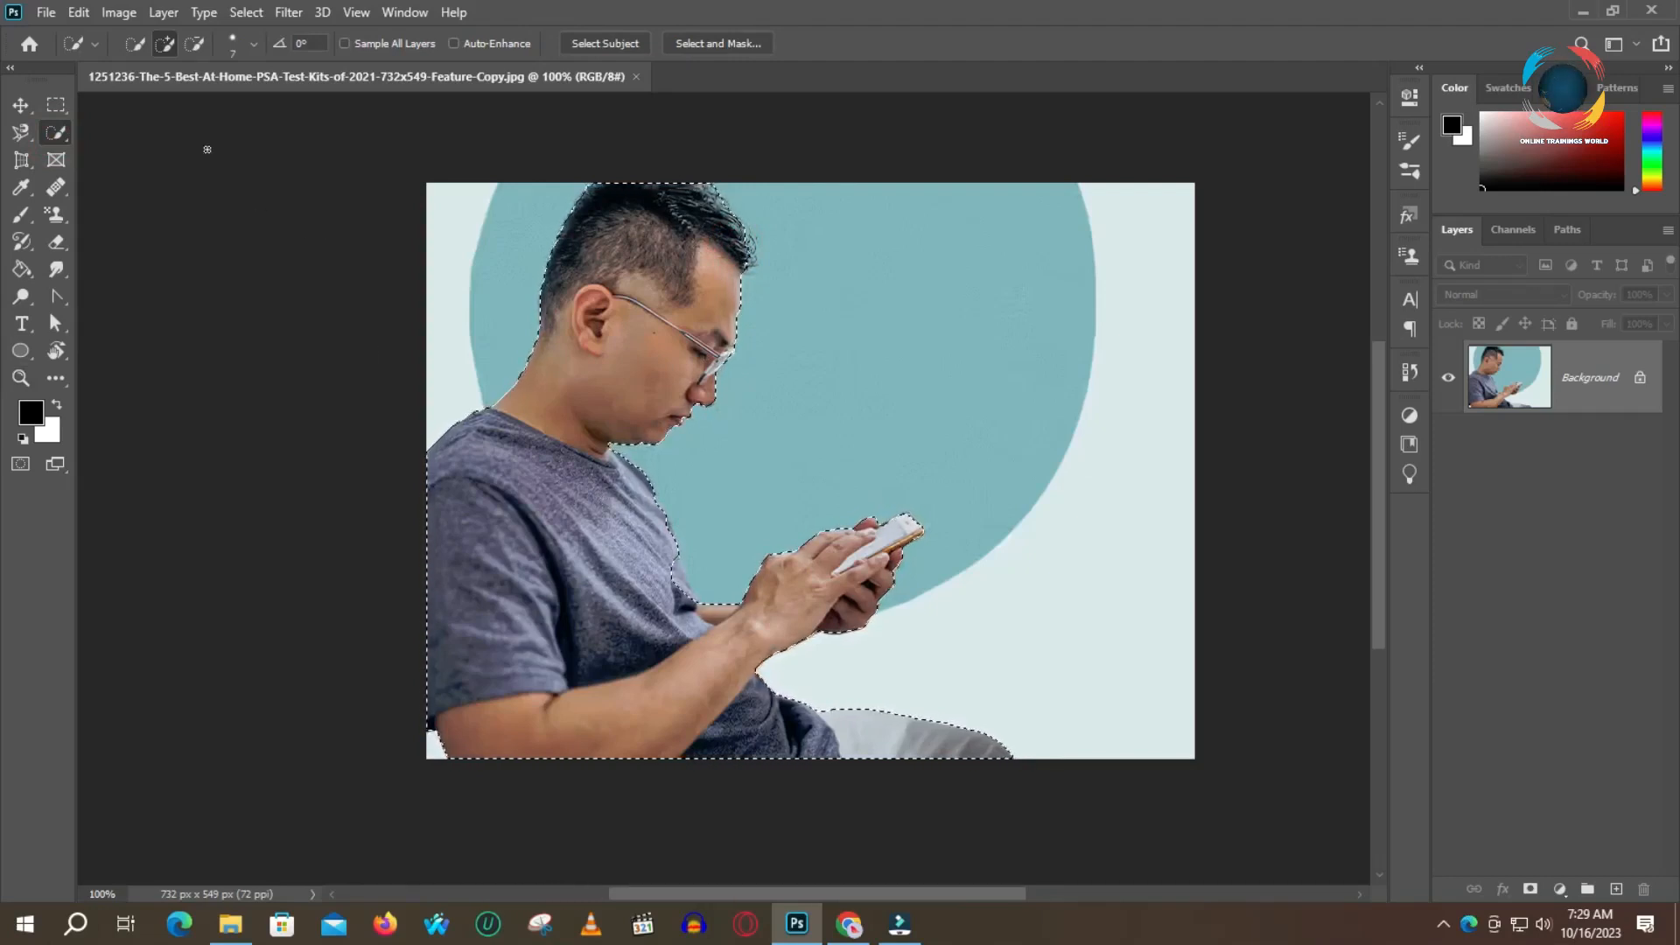
pyautogui.click(248, 12)
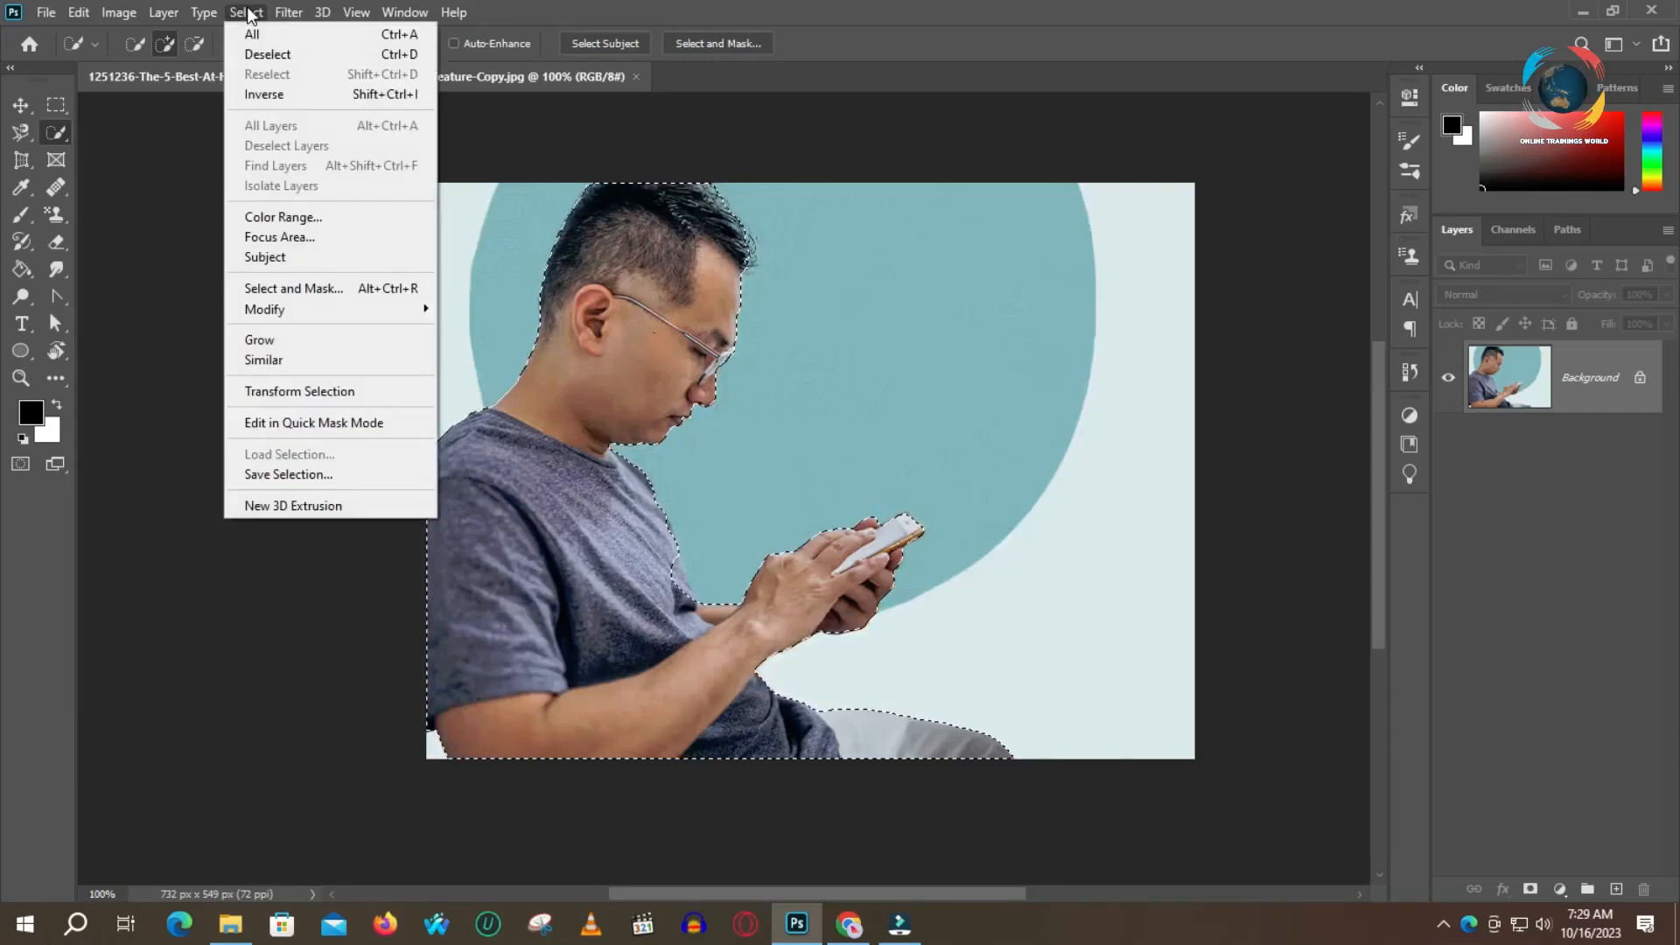
pyautogui.click(1314, 255)
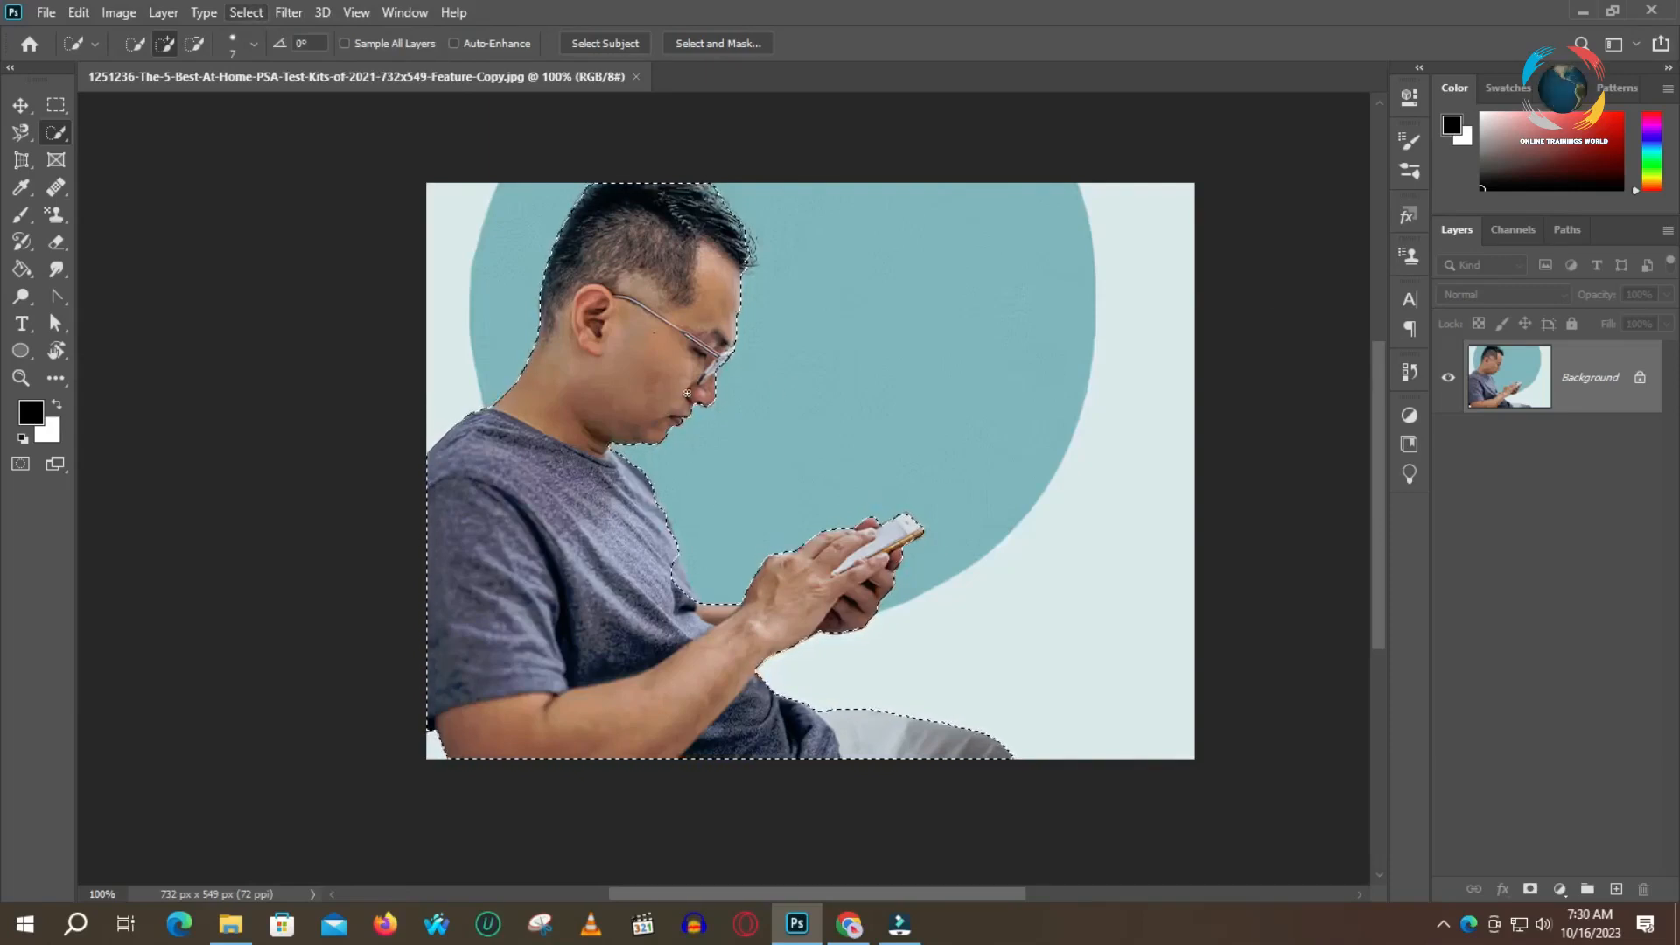
pyautogui.click(1444, 924)
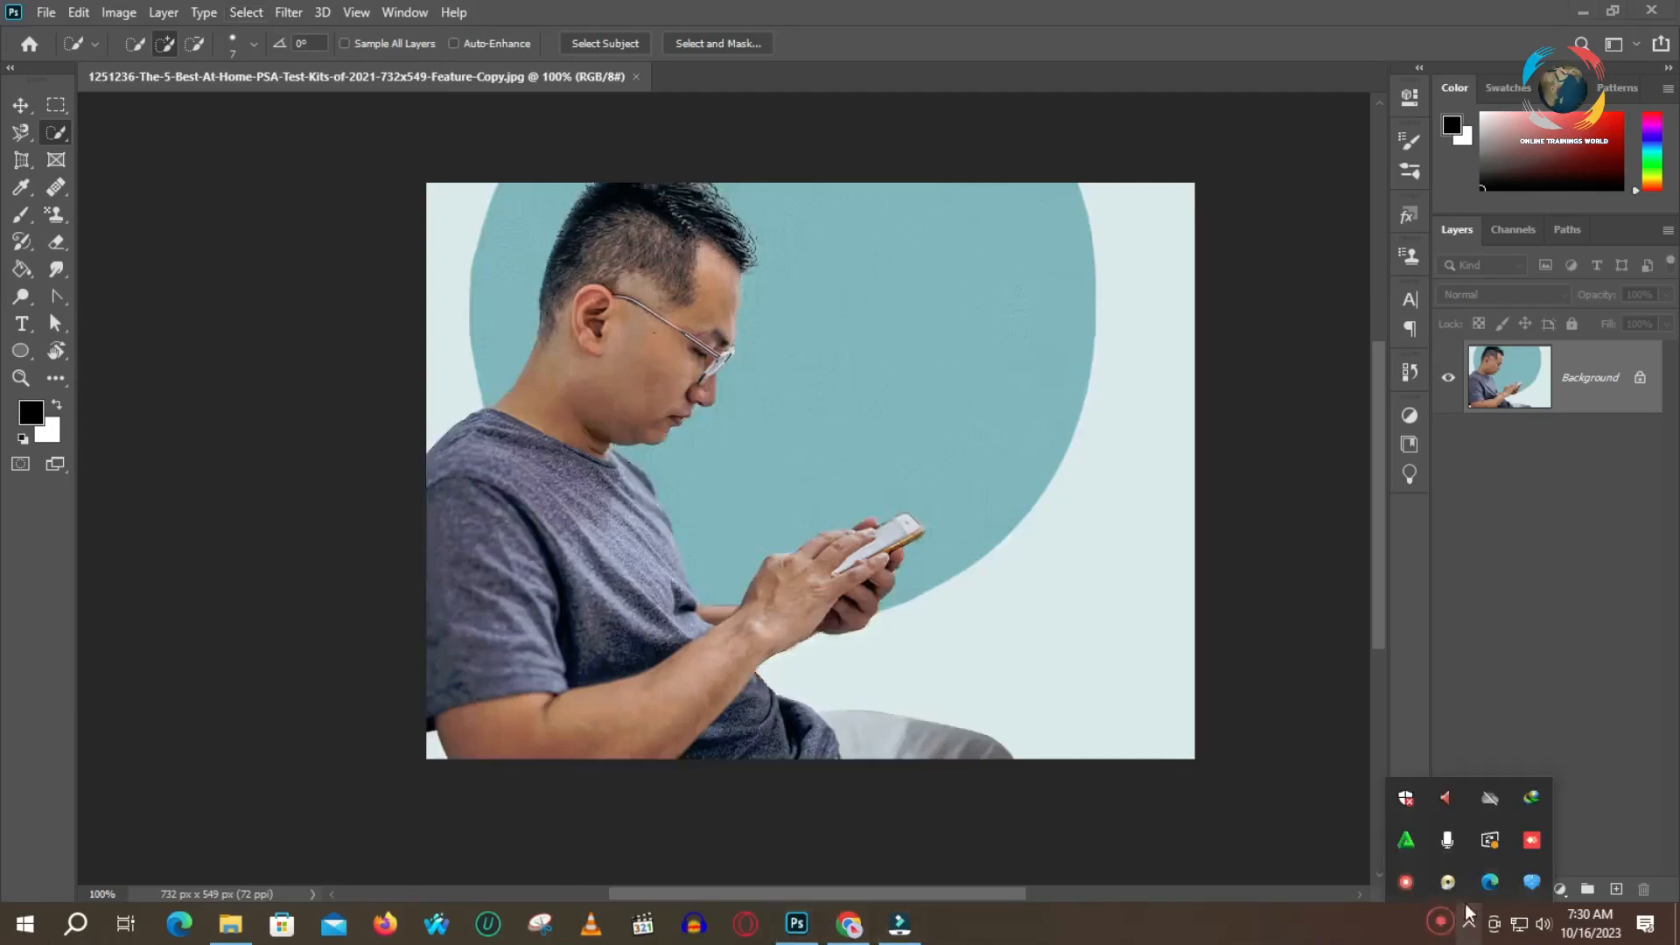
pyautogui.click(1407, 881)
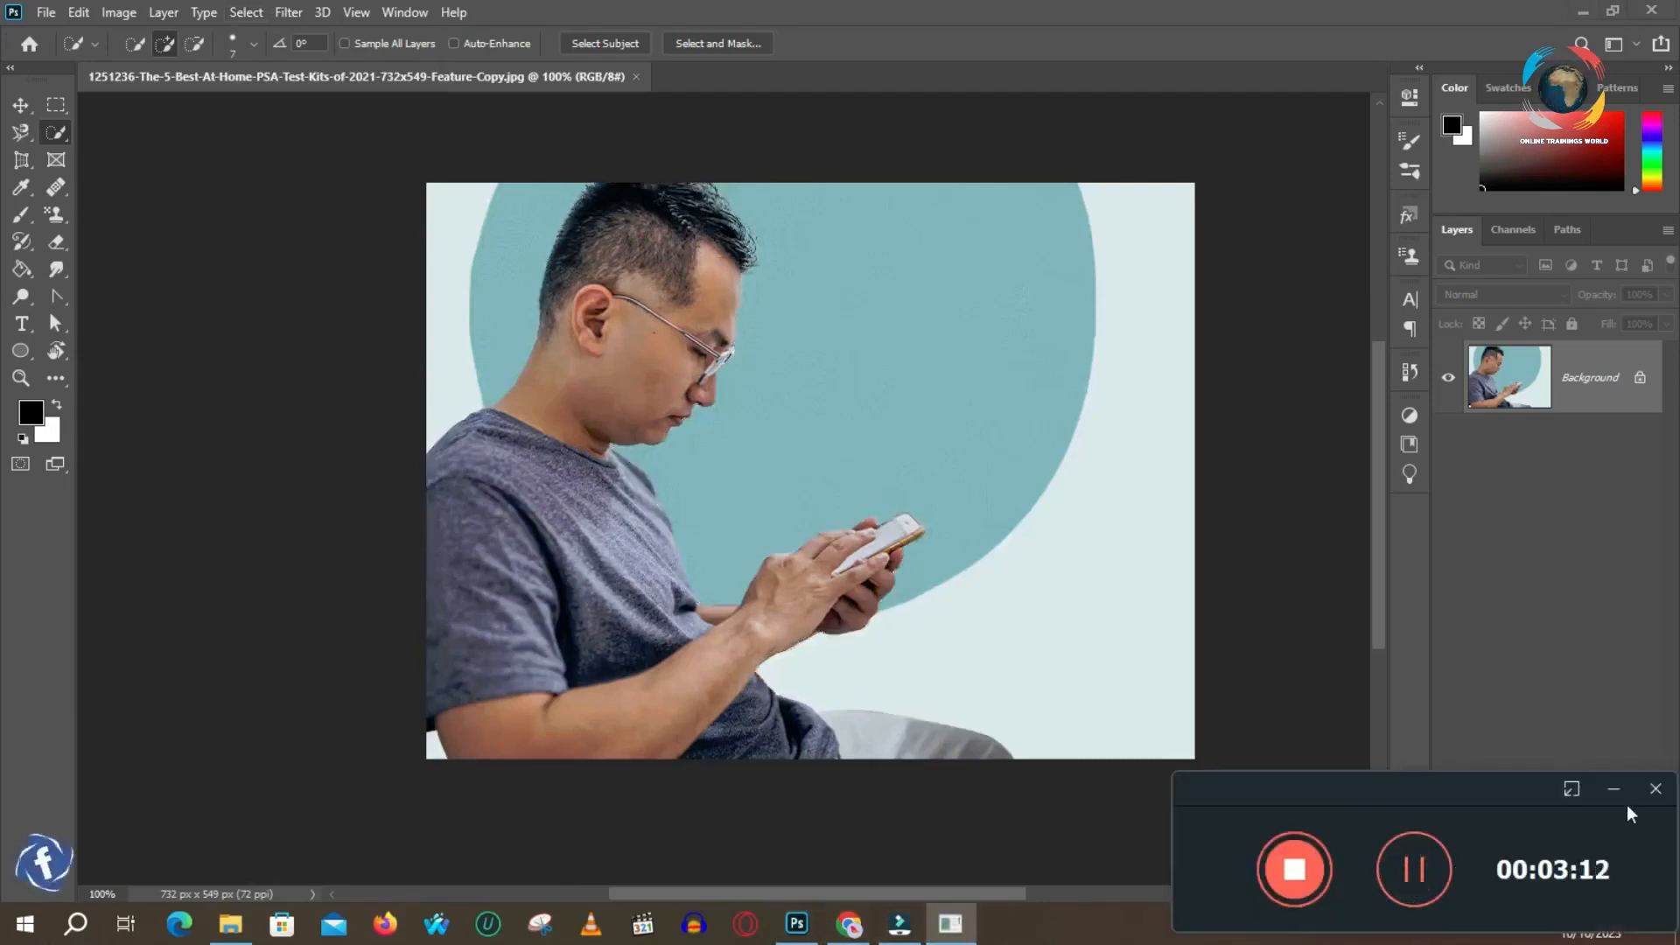
pyautogui.click(1415, 871)
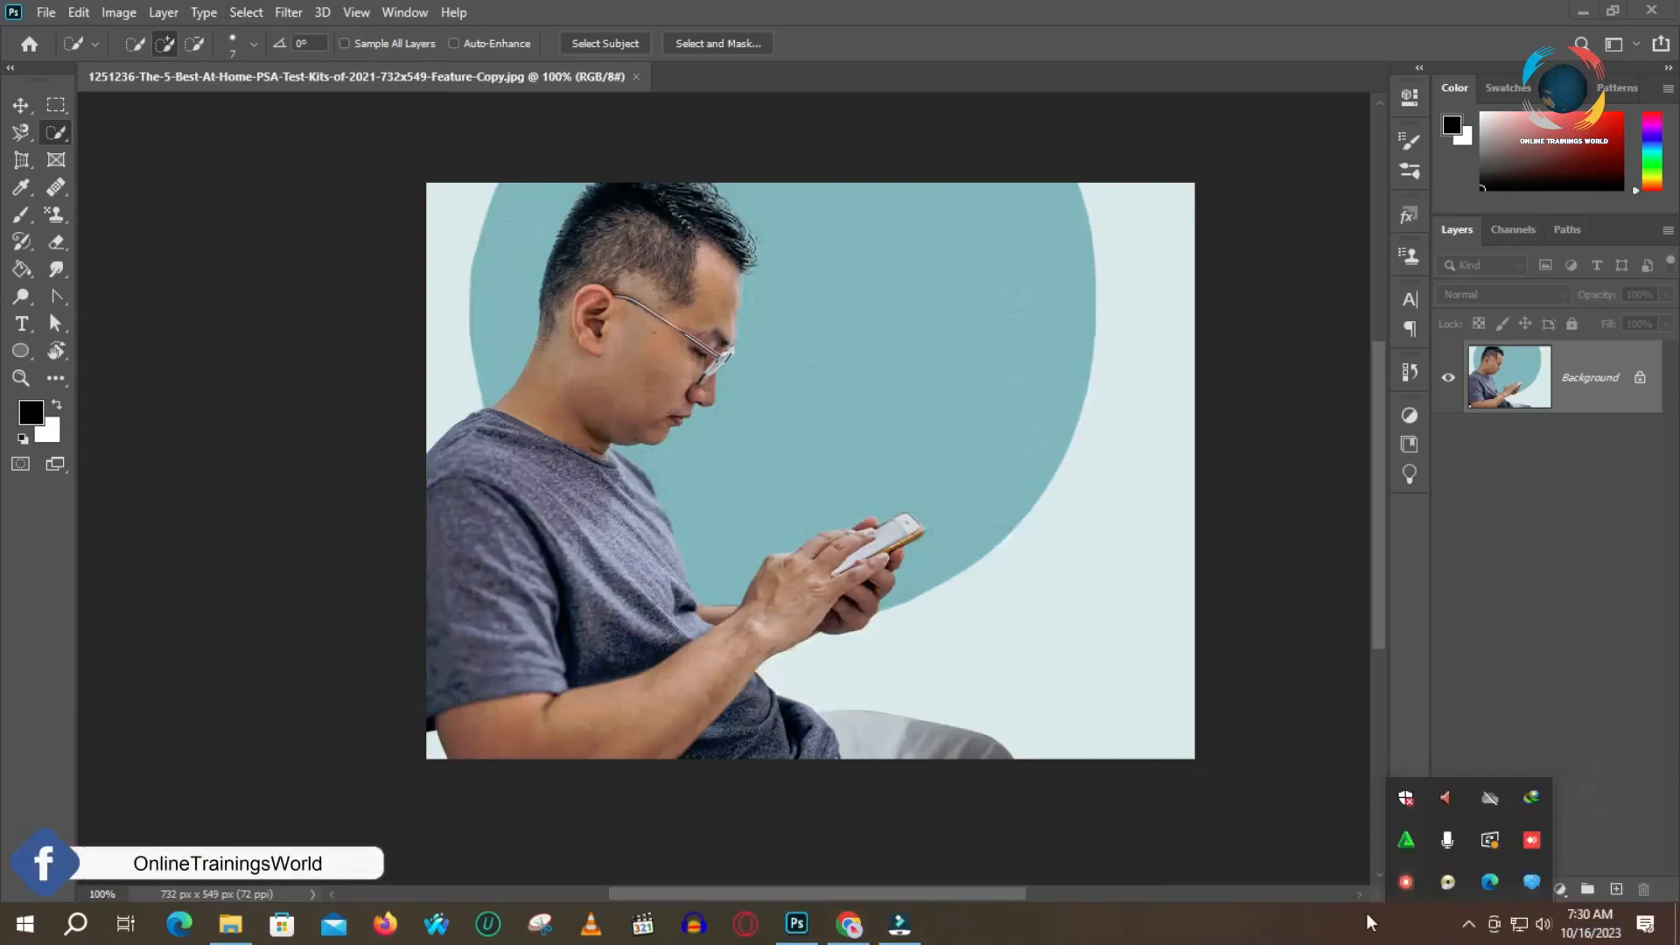
pyautogui.click(1472, 929)
# Open the man's selection in Select and Mask and expand the Output Settings to look over the Output To options
pyautogui.click(605, 44)
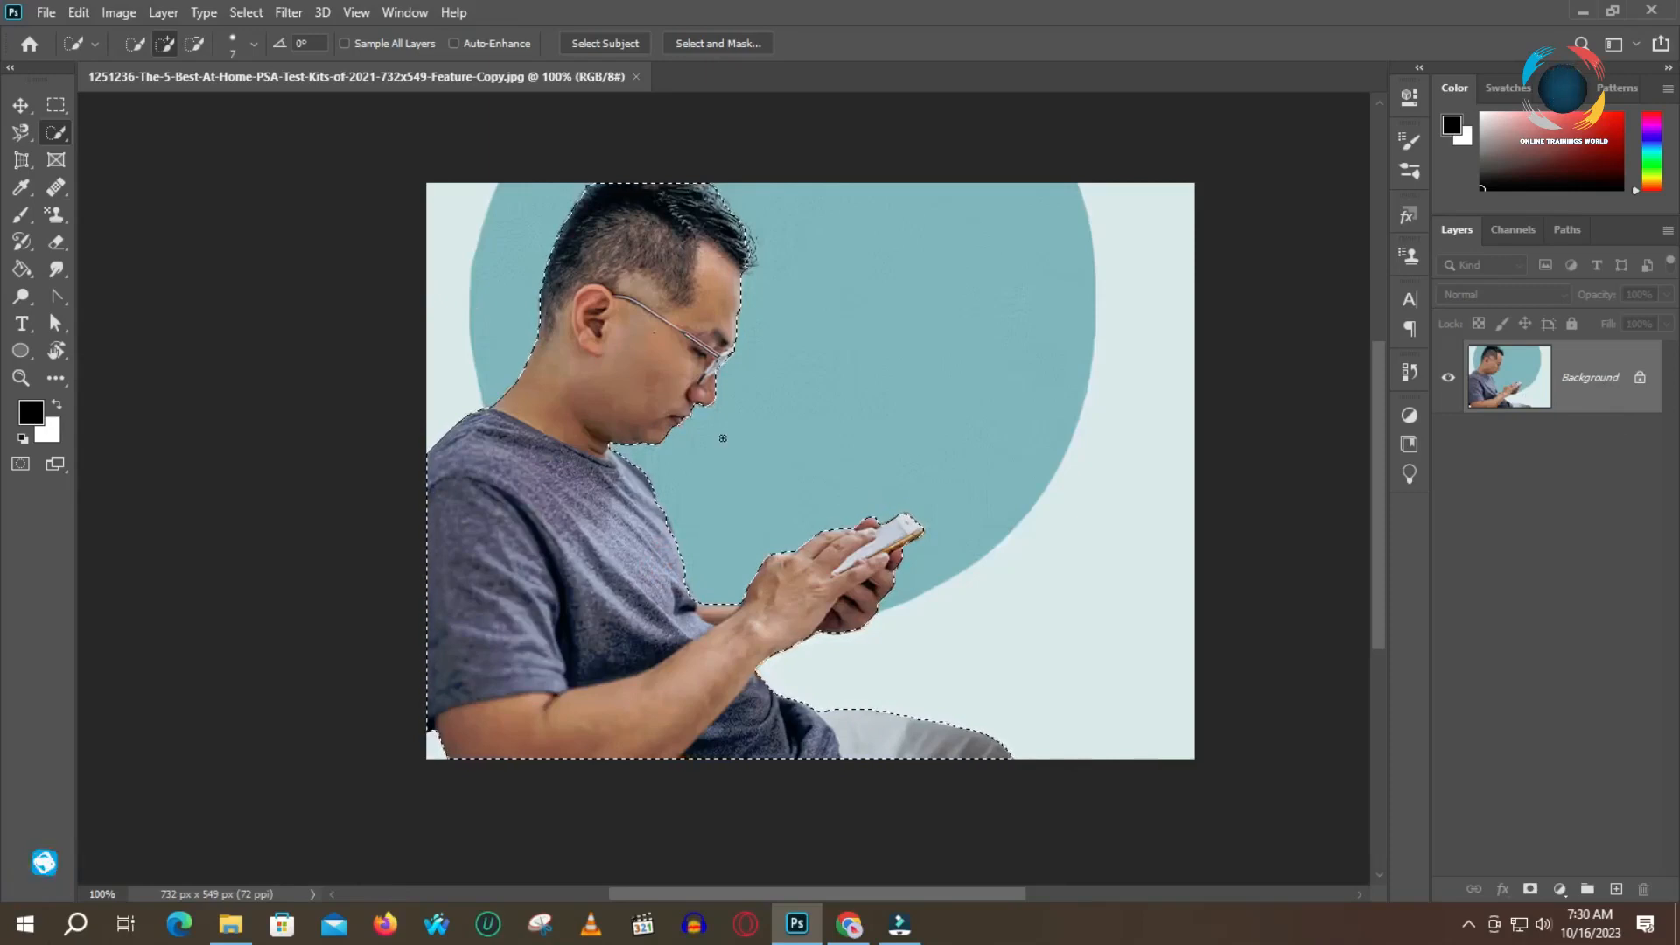
pyautogui.click(732, 44)
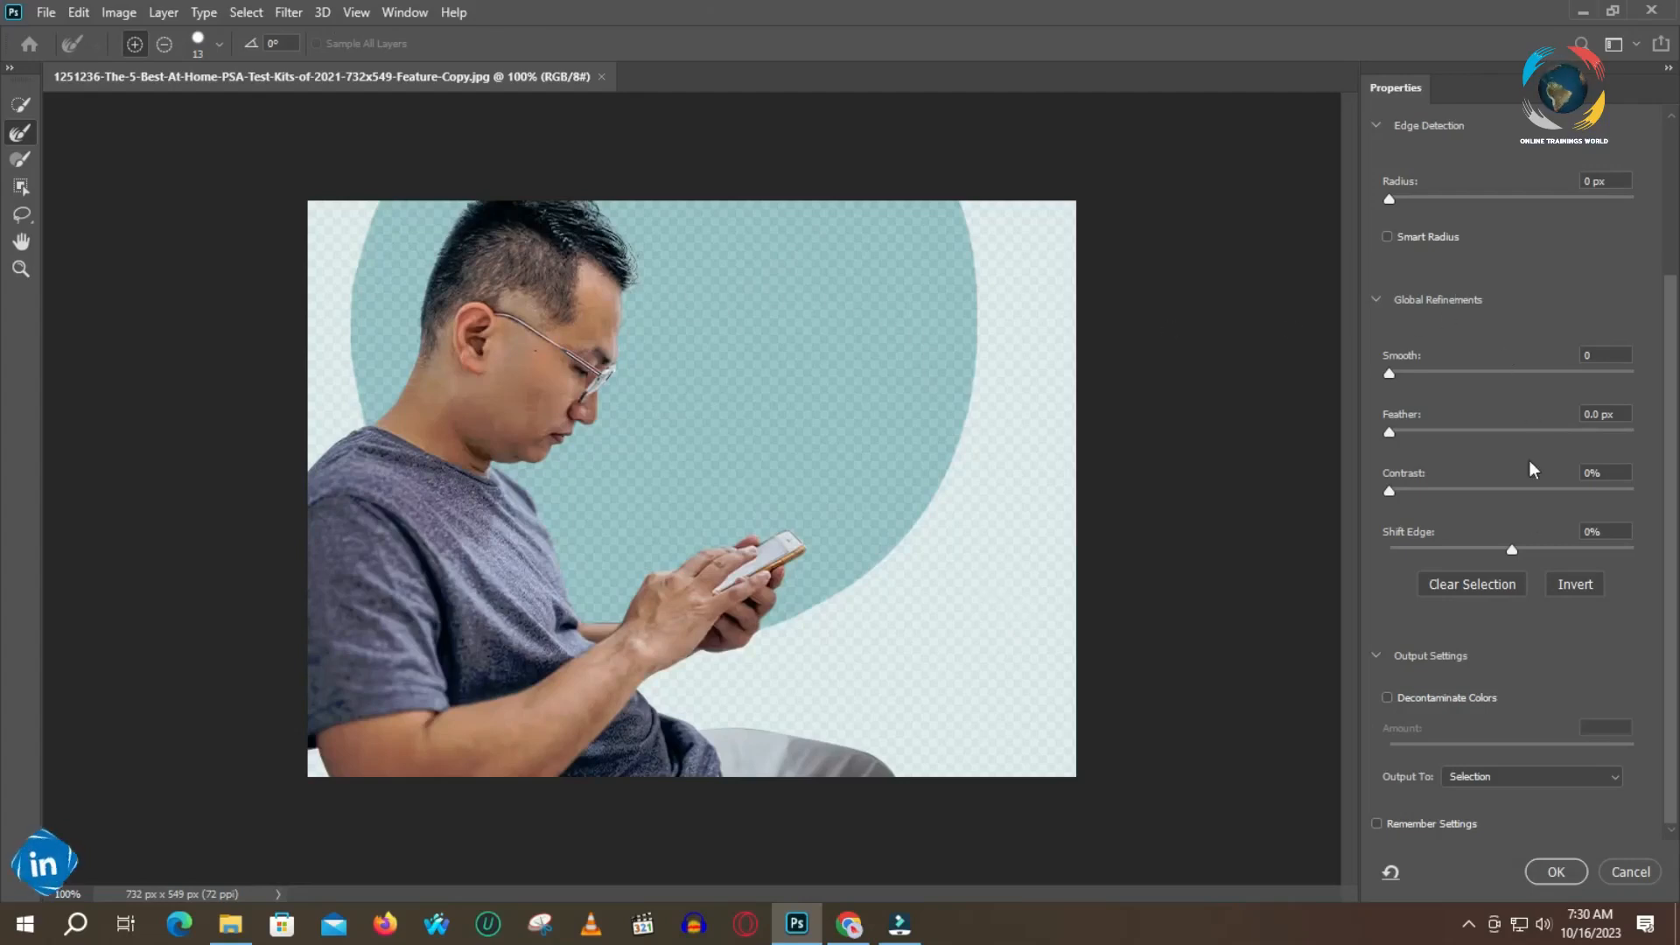
pyautogui.click(1376, 658)
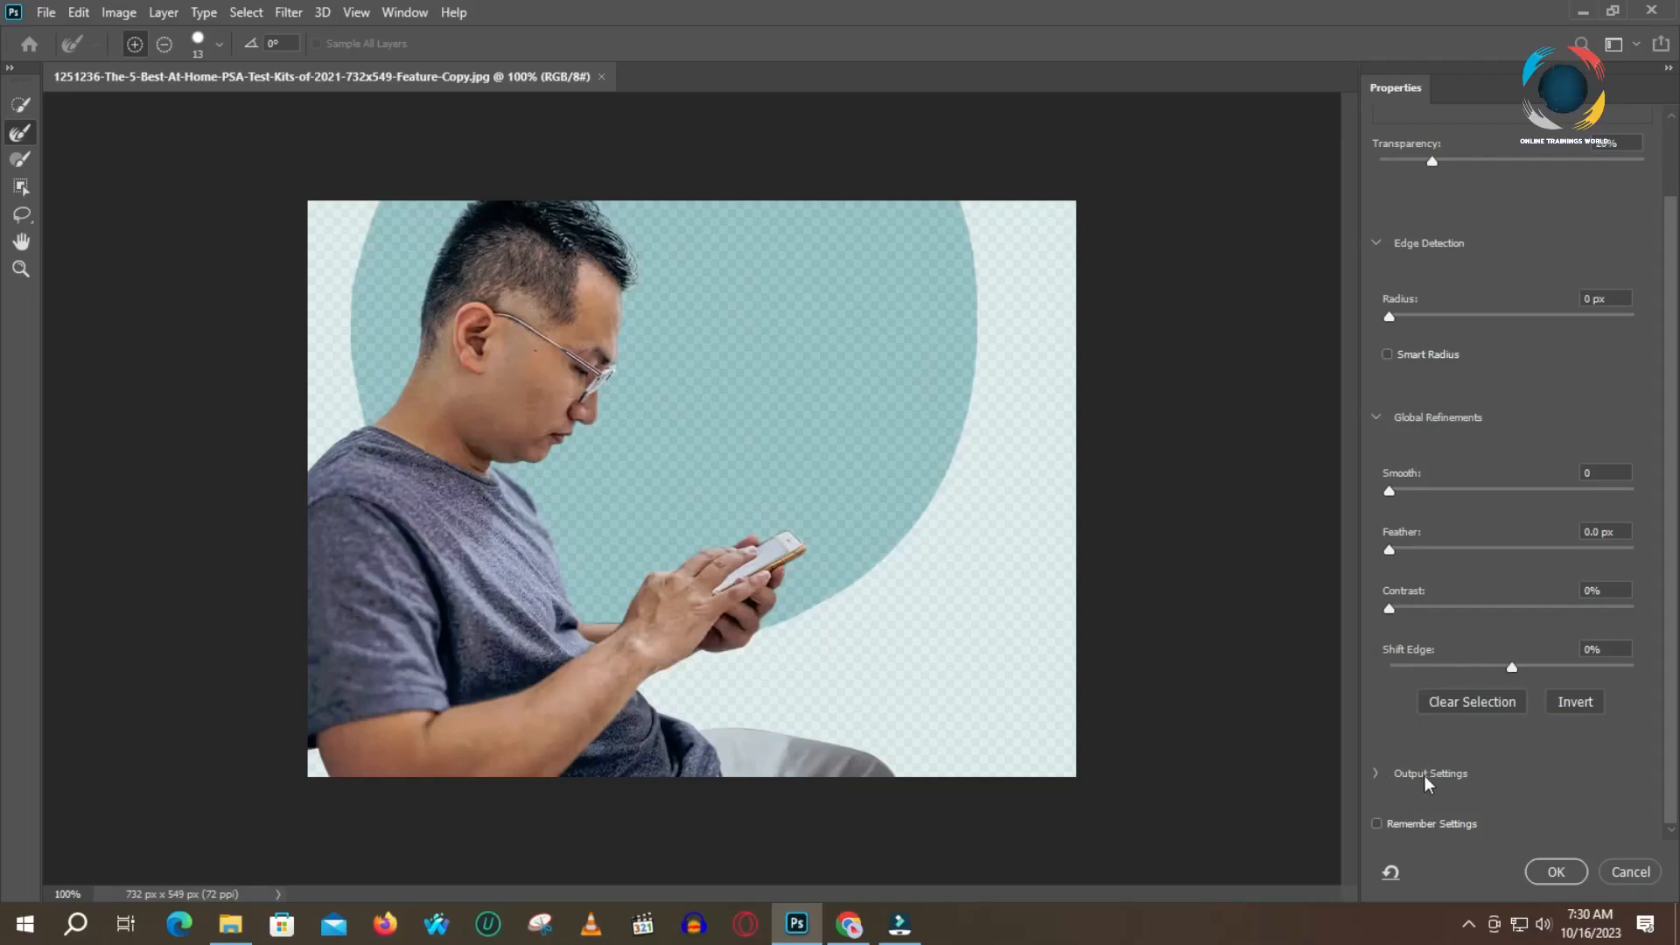
pyautogui.click(1376, 775)
pyautogui.scroll(-4, 1540, 735)
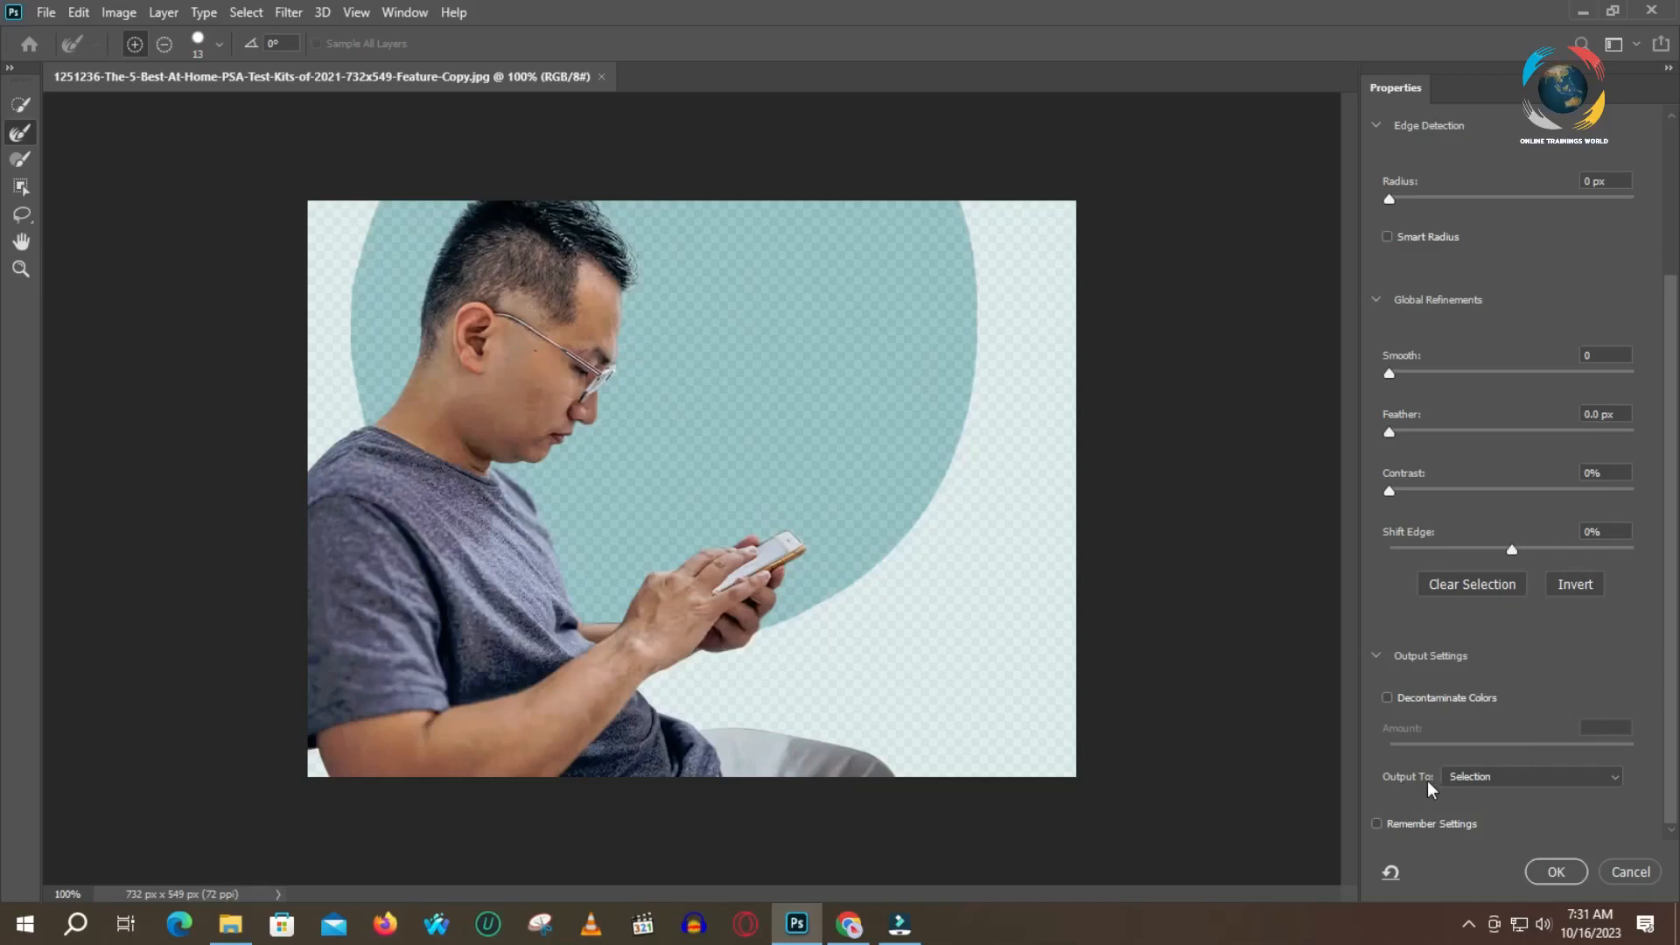
pyautogui.click(1527, 779)
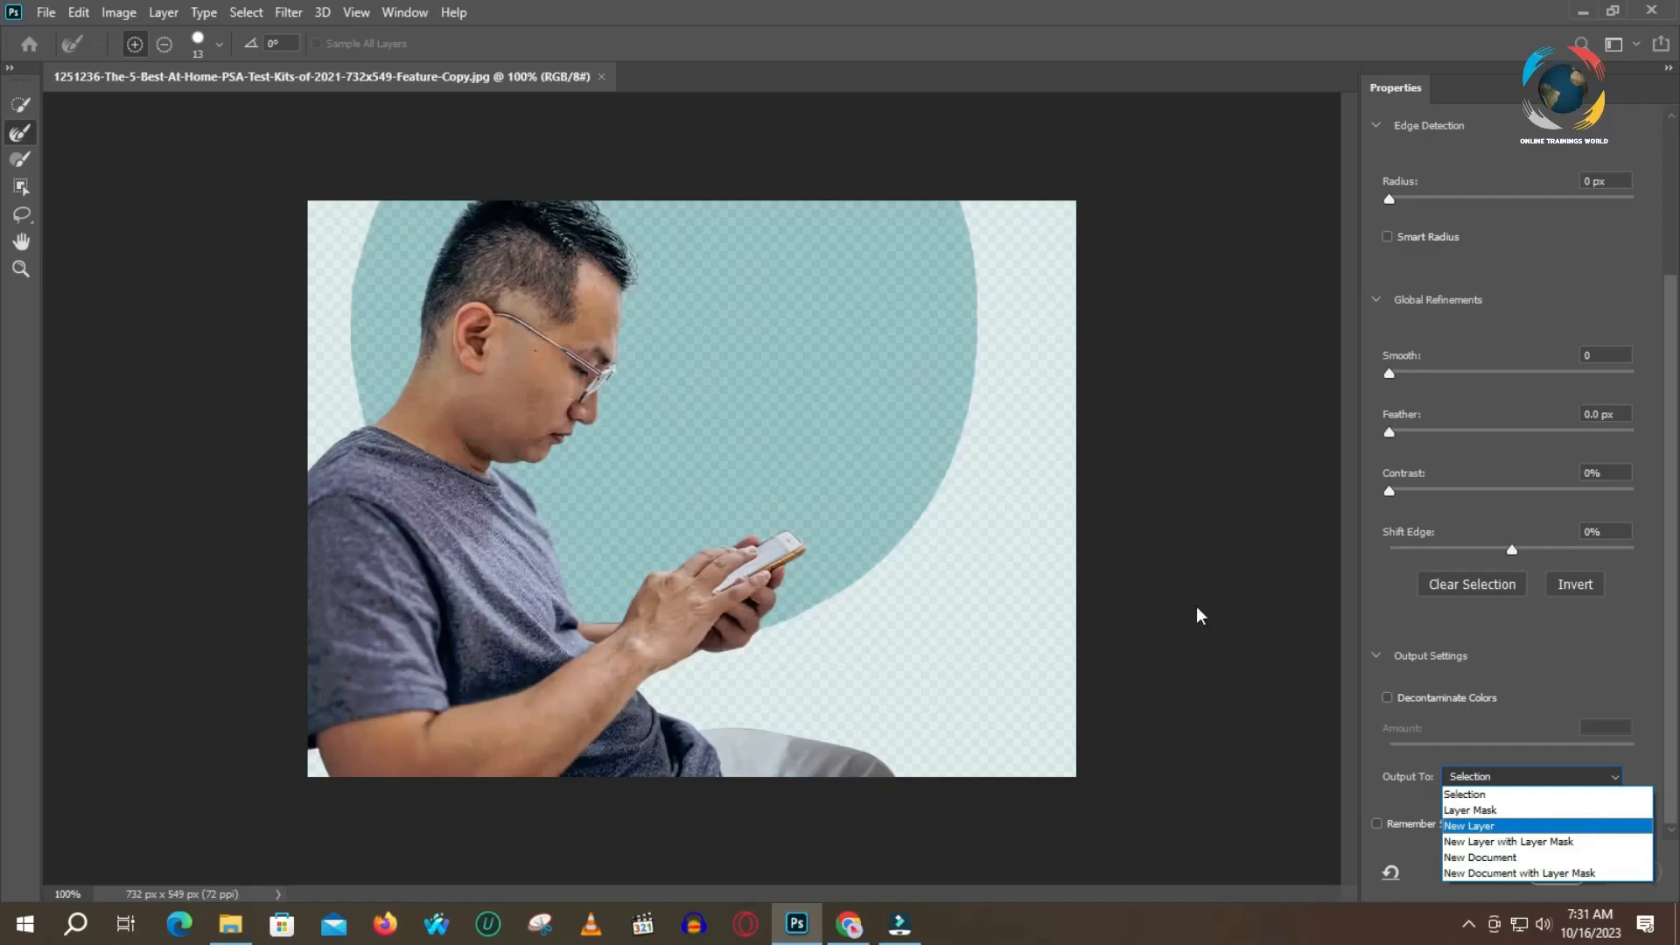
pyautogui.click(1383, 611)
# Brush the hair edge with the Refine Edge Brush and output the selection to a New Layer
pyautogui.click(24, 136)
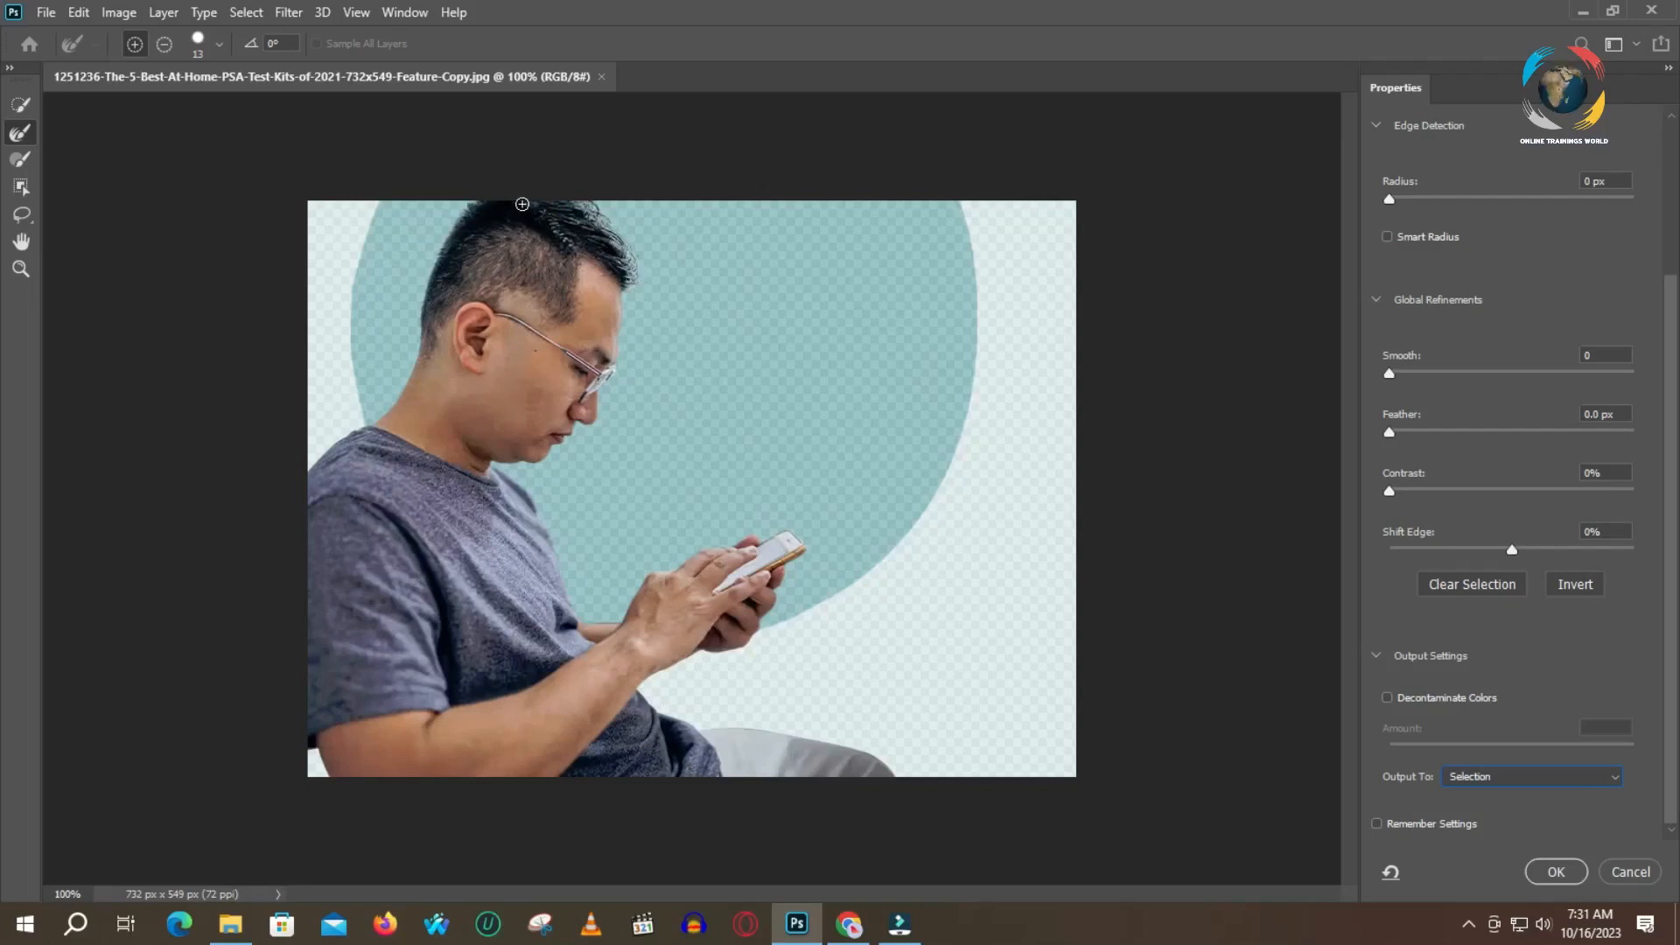
pyautogui.moveTo(493, 202); pyautogui.dragTo(470, 210)
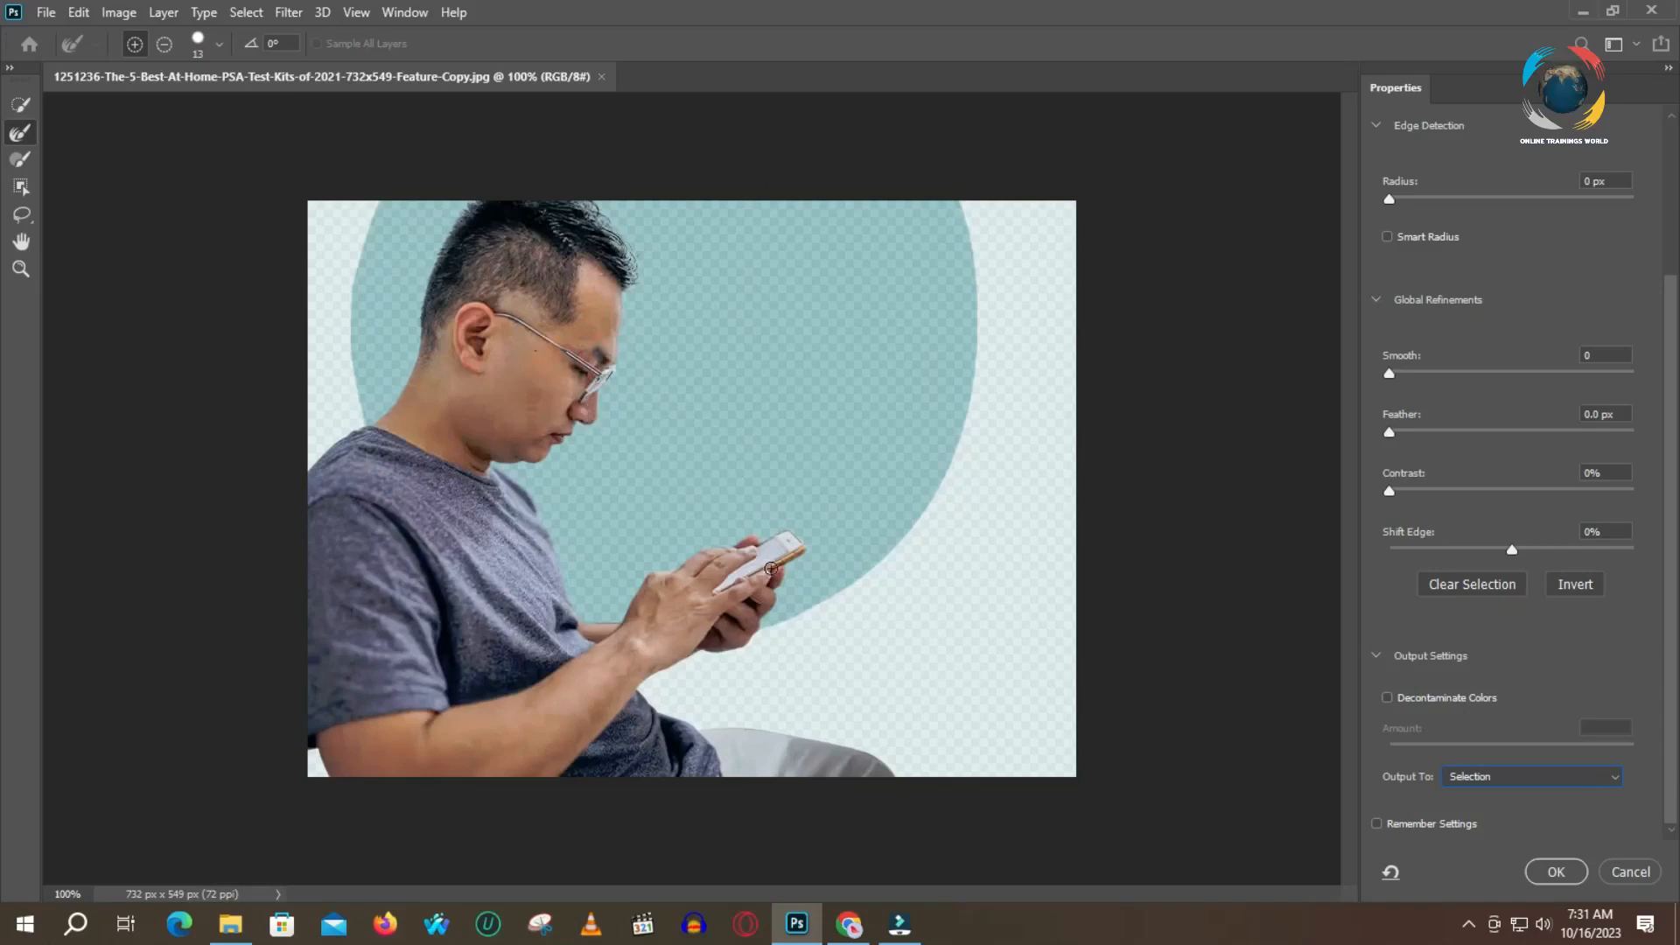
pyautogui.click(1538, 774)
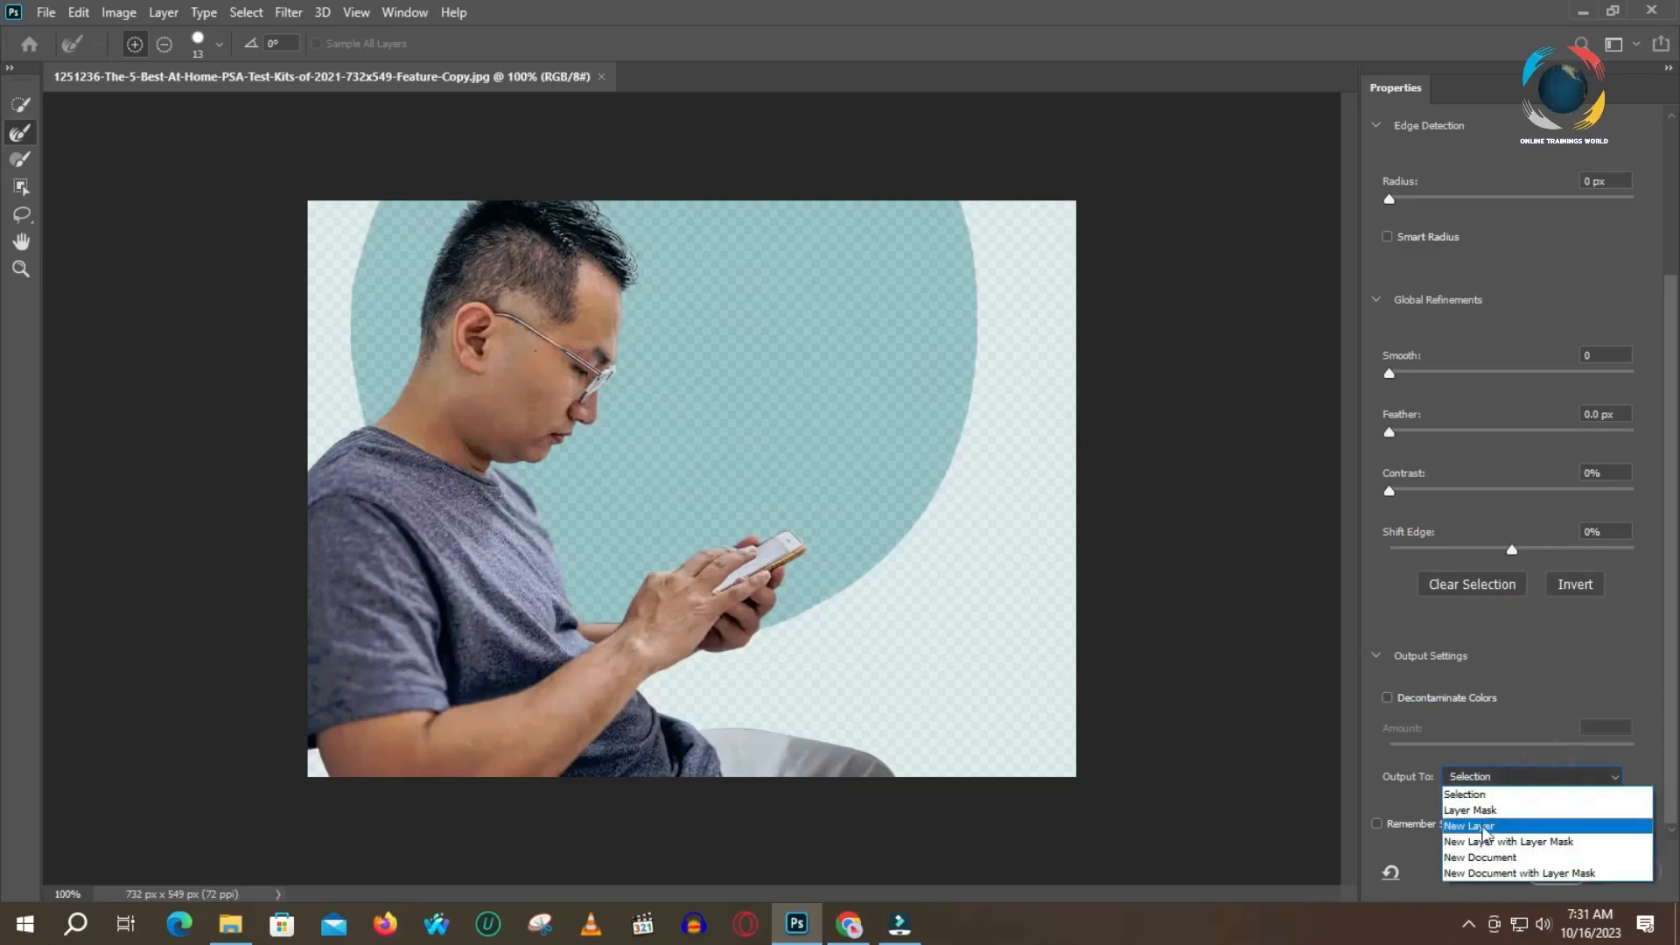
pyautogui.click(1478, 827)
pyautogui.click(1557, 872)
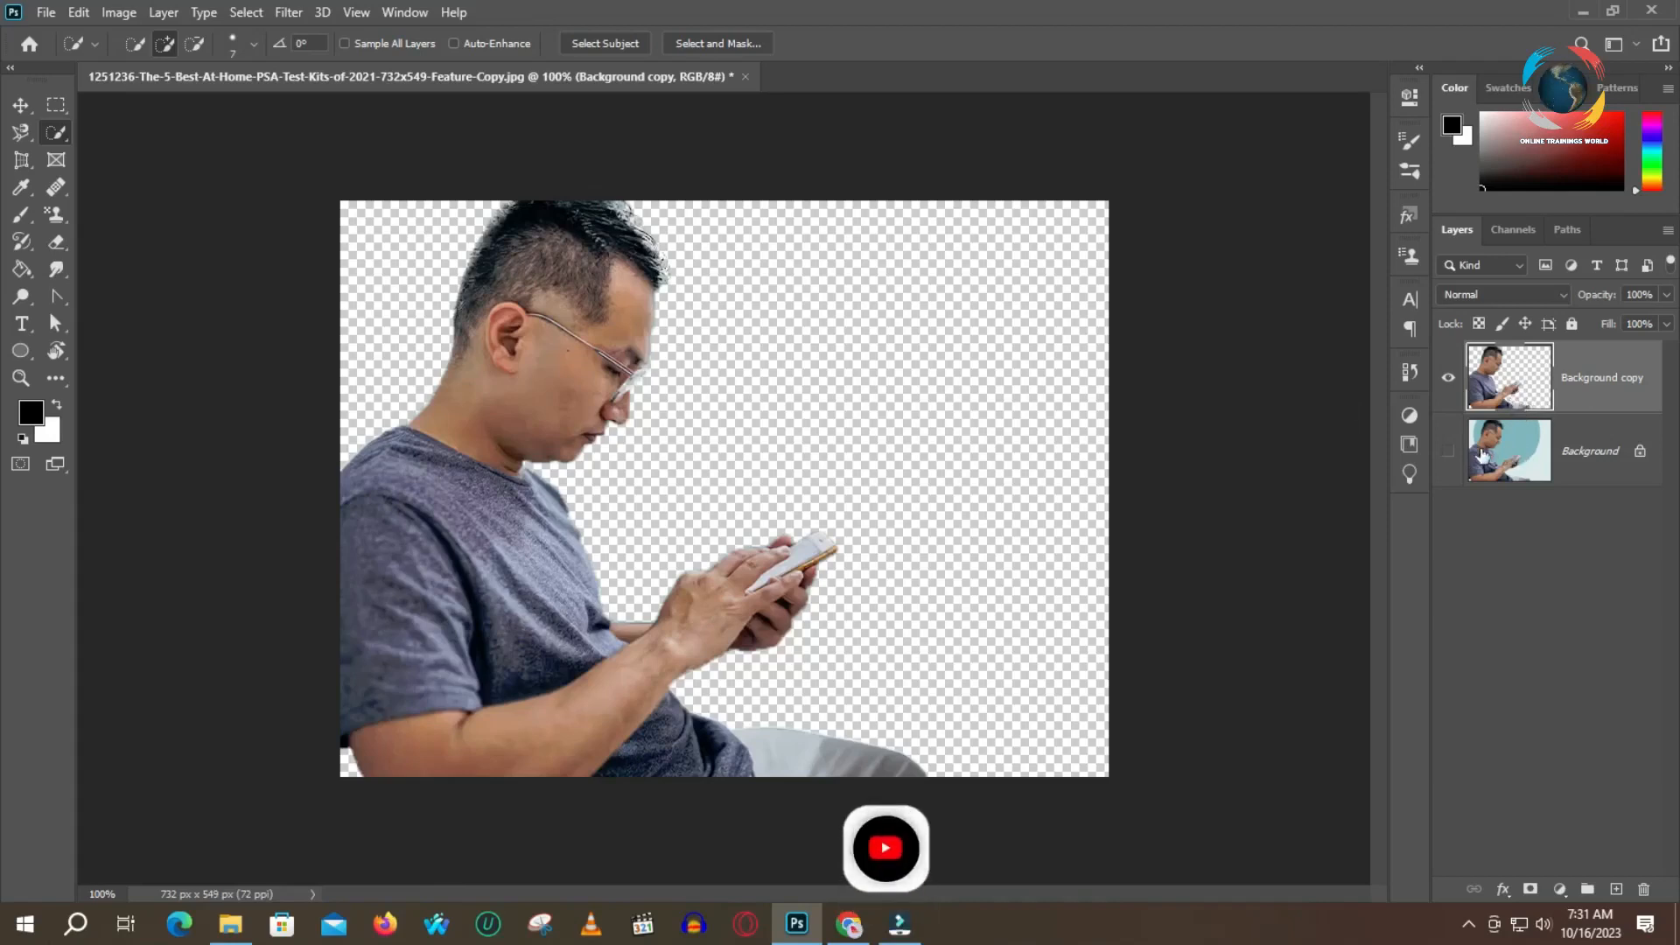
# Make the original Background layer visible again
pyautogui.click(1449, 452)
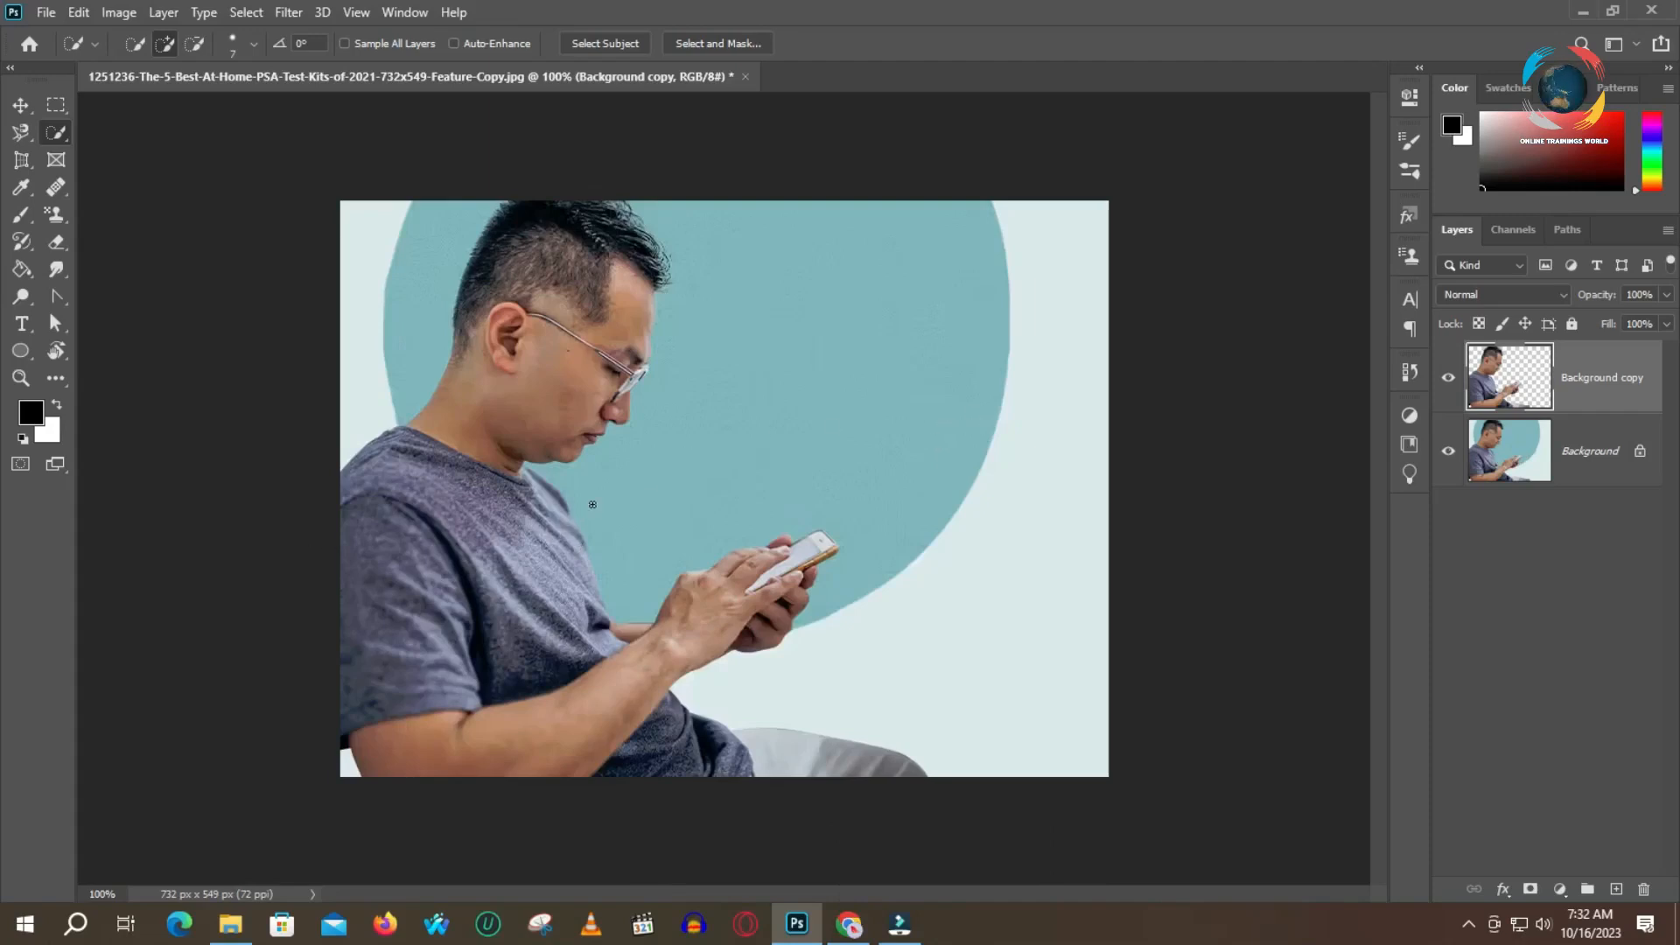
# Try moving the cut-out man over the original photo, and undo the move
pyautogui.click(25, 106)
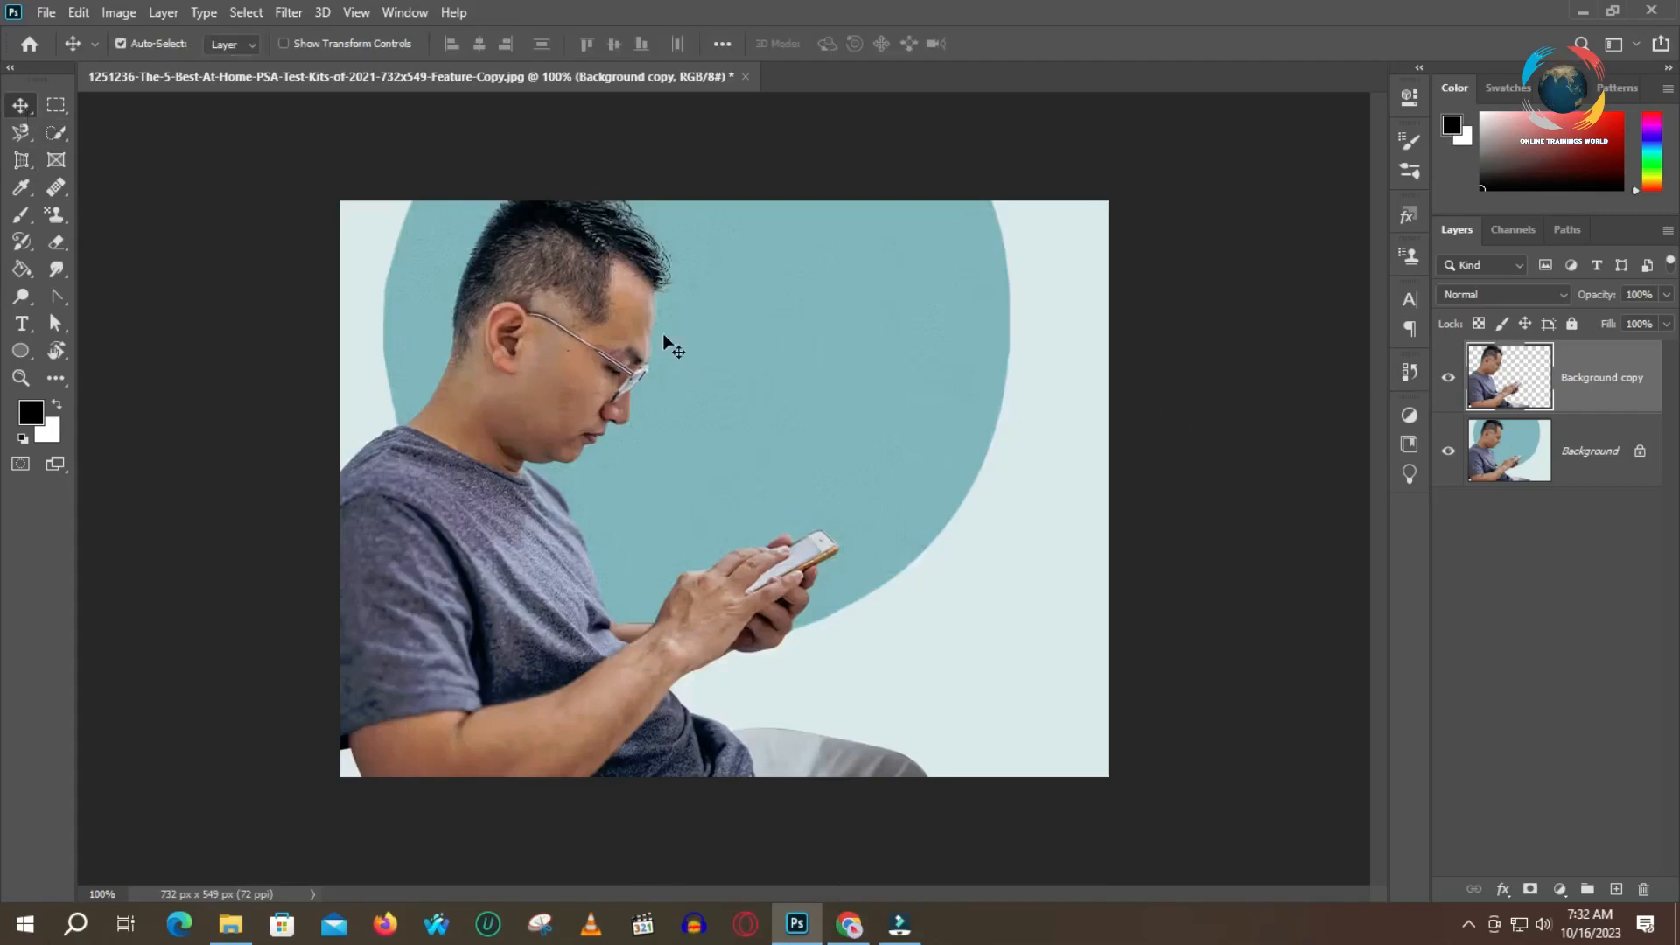
pyautogui.moveTo(531, 325); pyautogui.dragTo(685, 356)
pyautogui.hotkey('ctrl', 'z')
pyautogui.click(1523, 455)
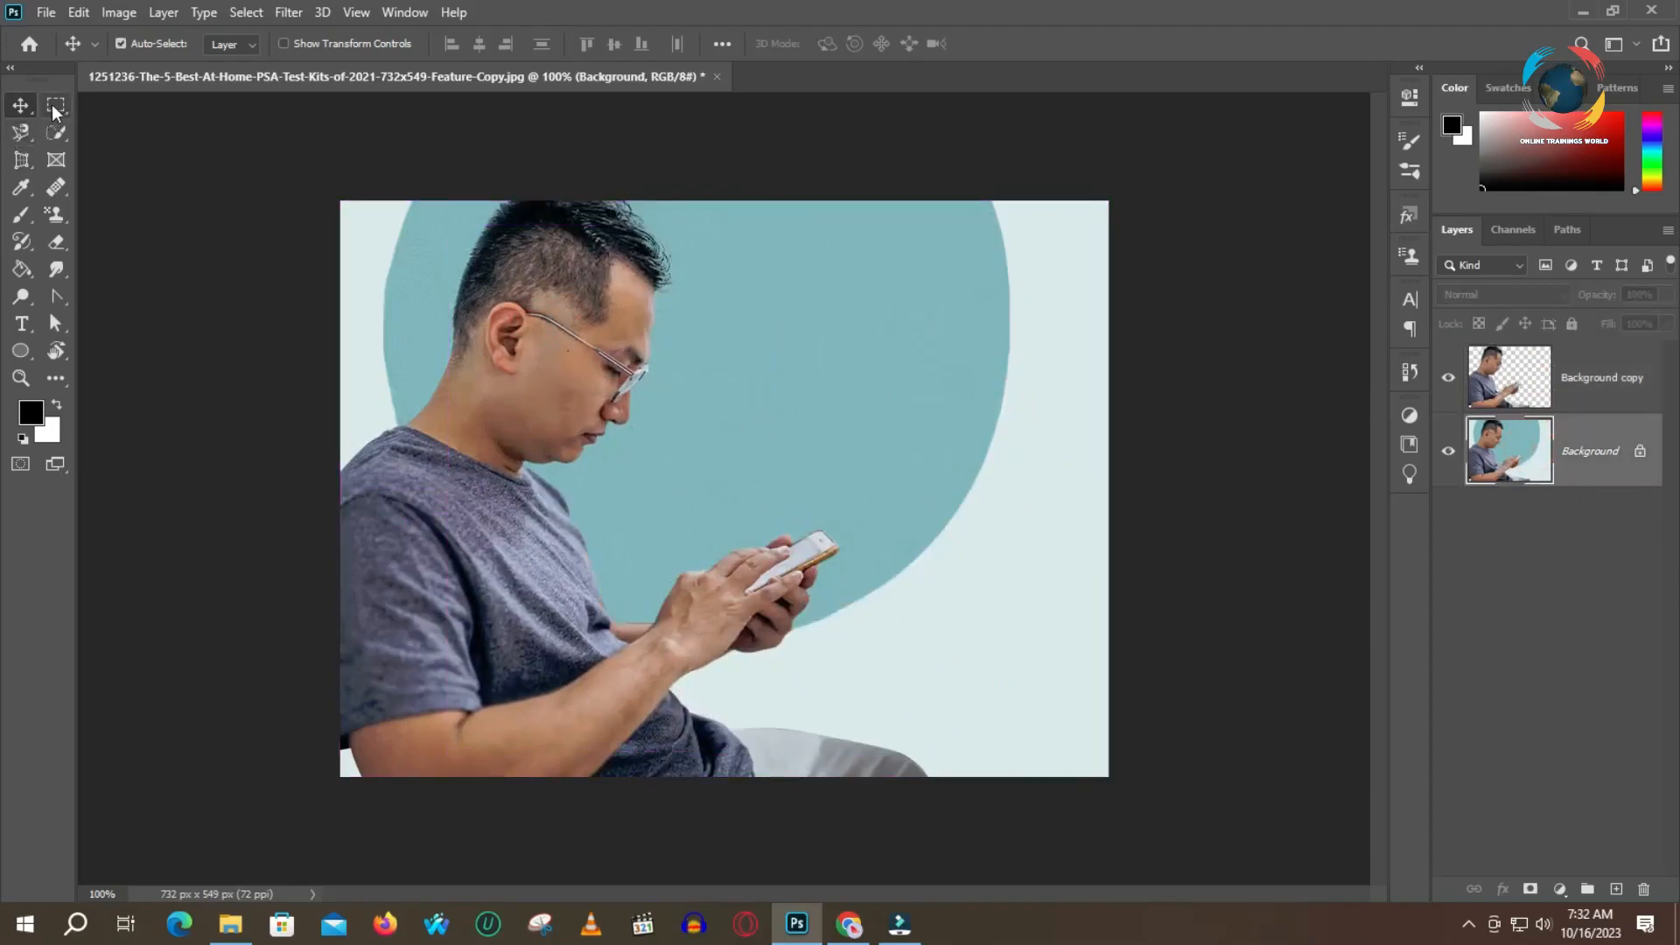
pyautogui.click(164, 13)
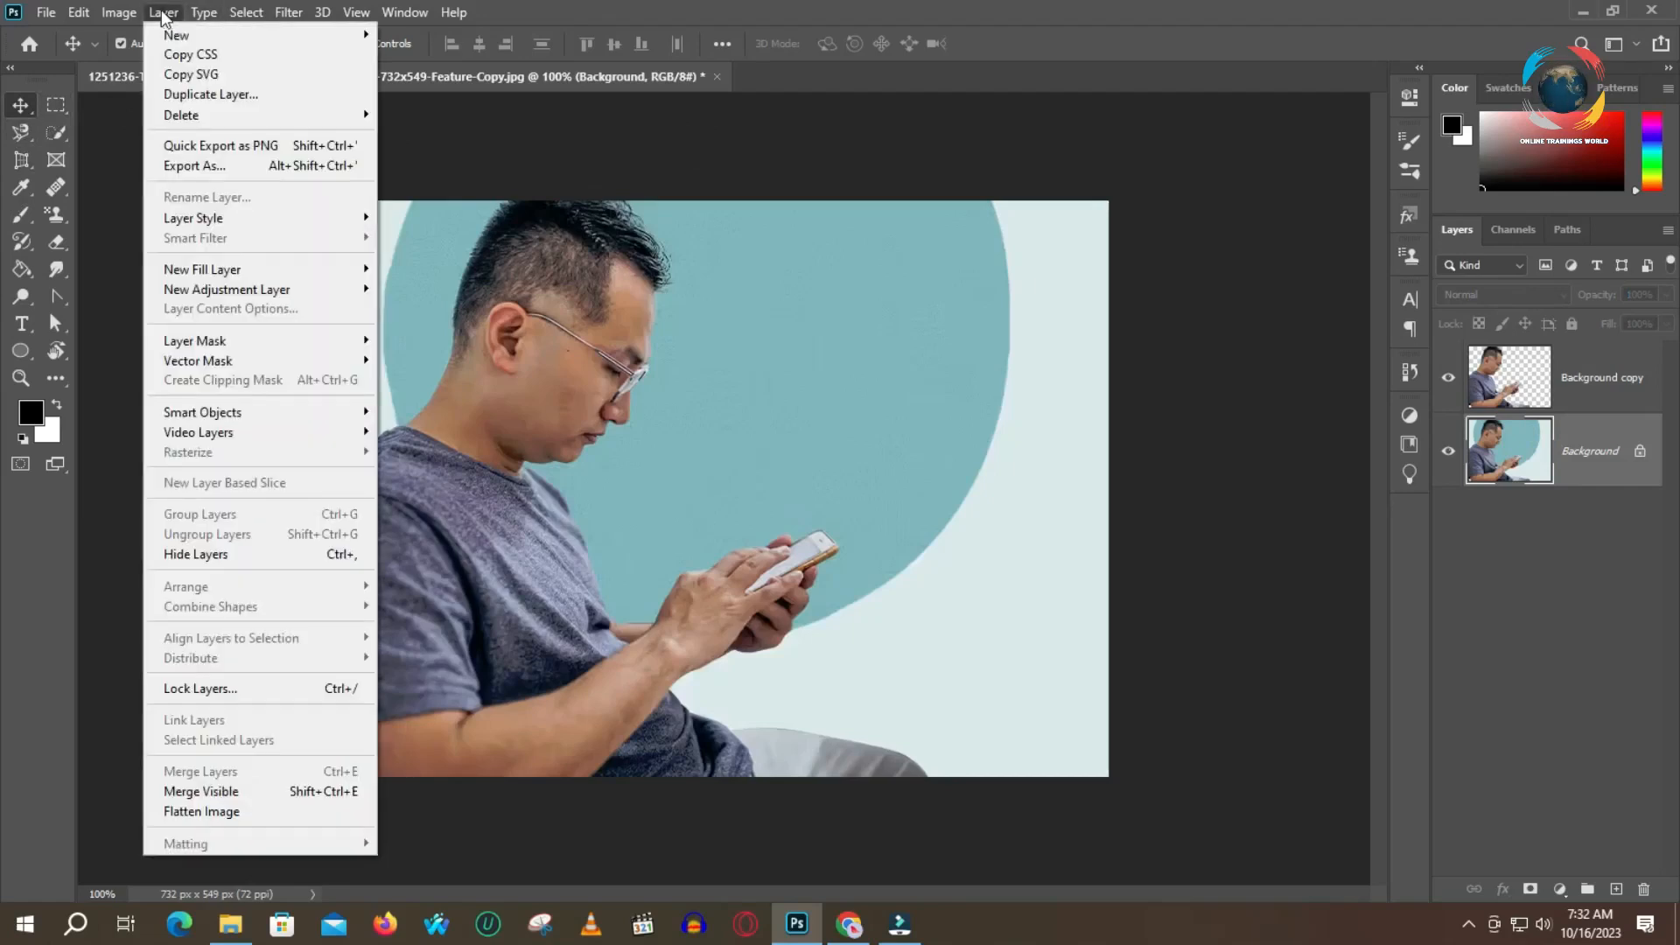
pyautogui.moveTo(117, 13)
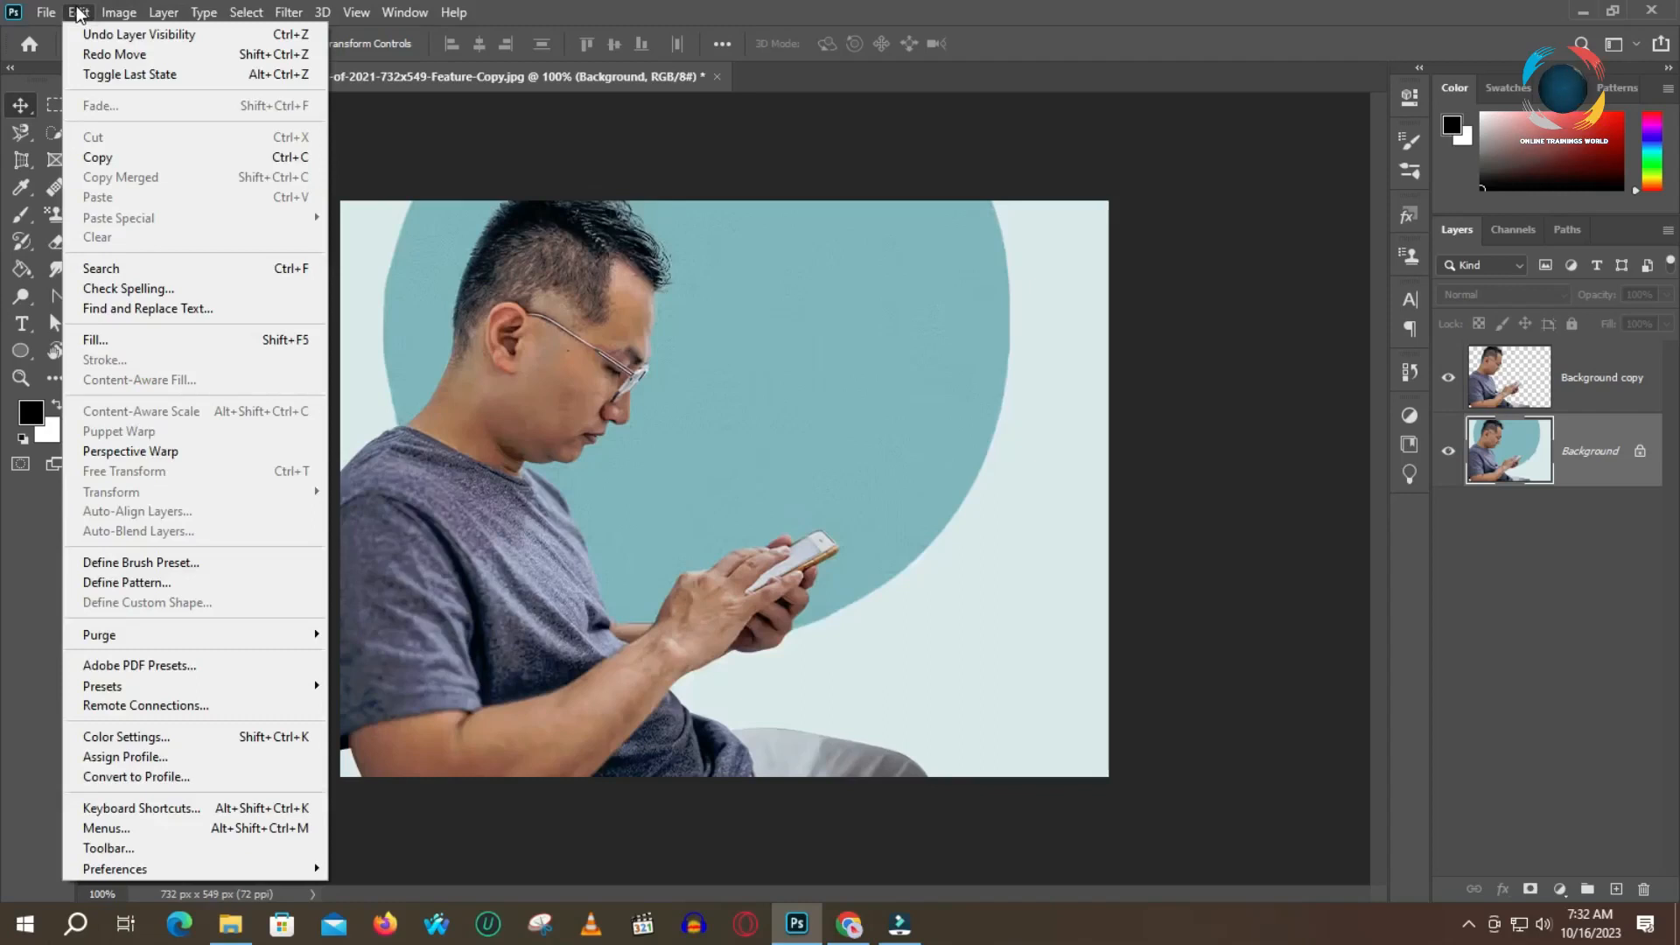
pyautogui.moveTo(204, 12)
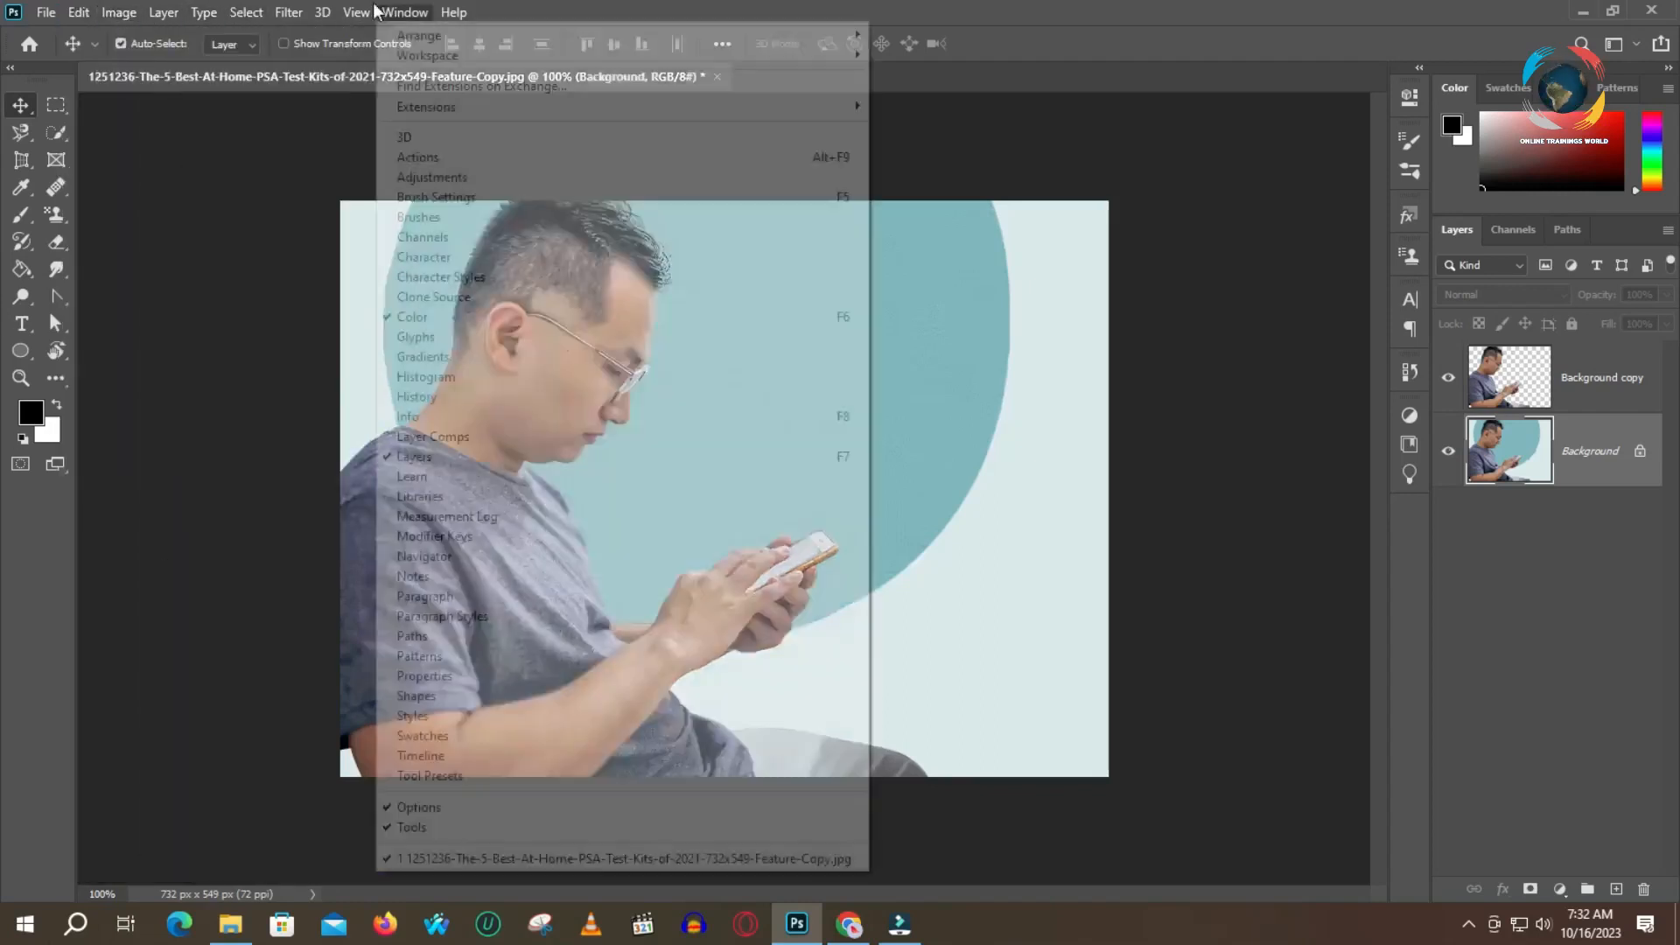
pyautogui.moveTo(358, 12)
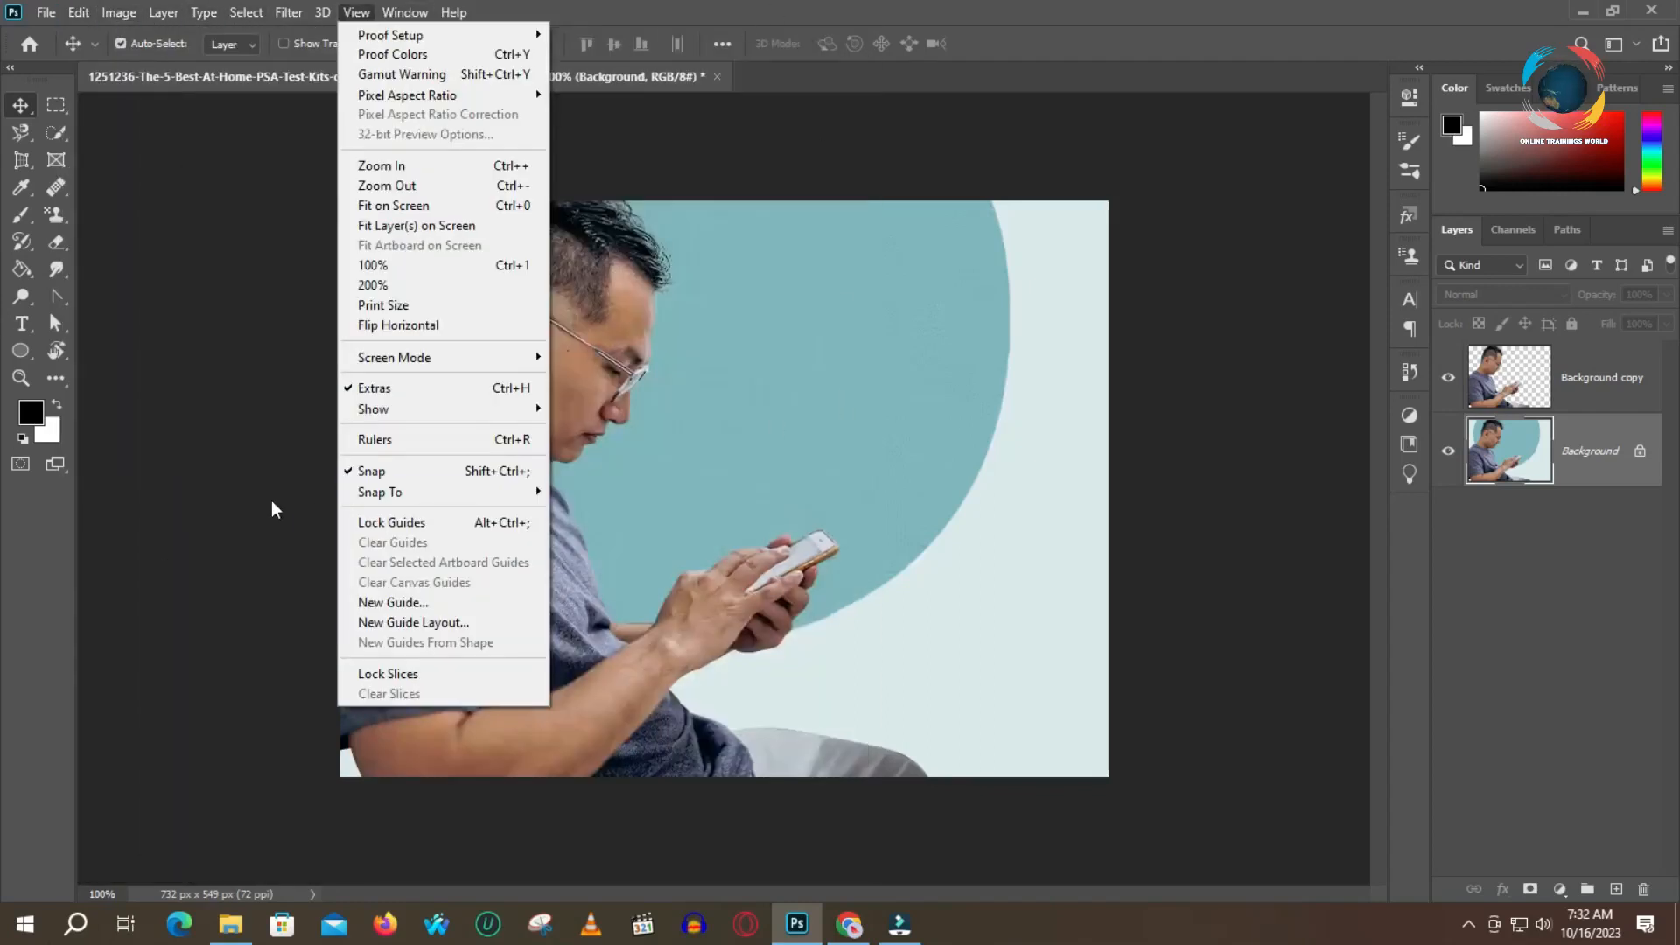
pyautogui.click(245, 493)
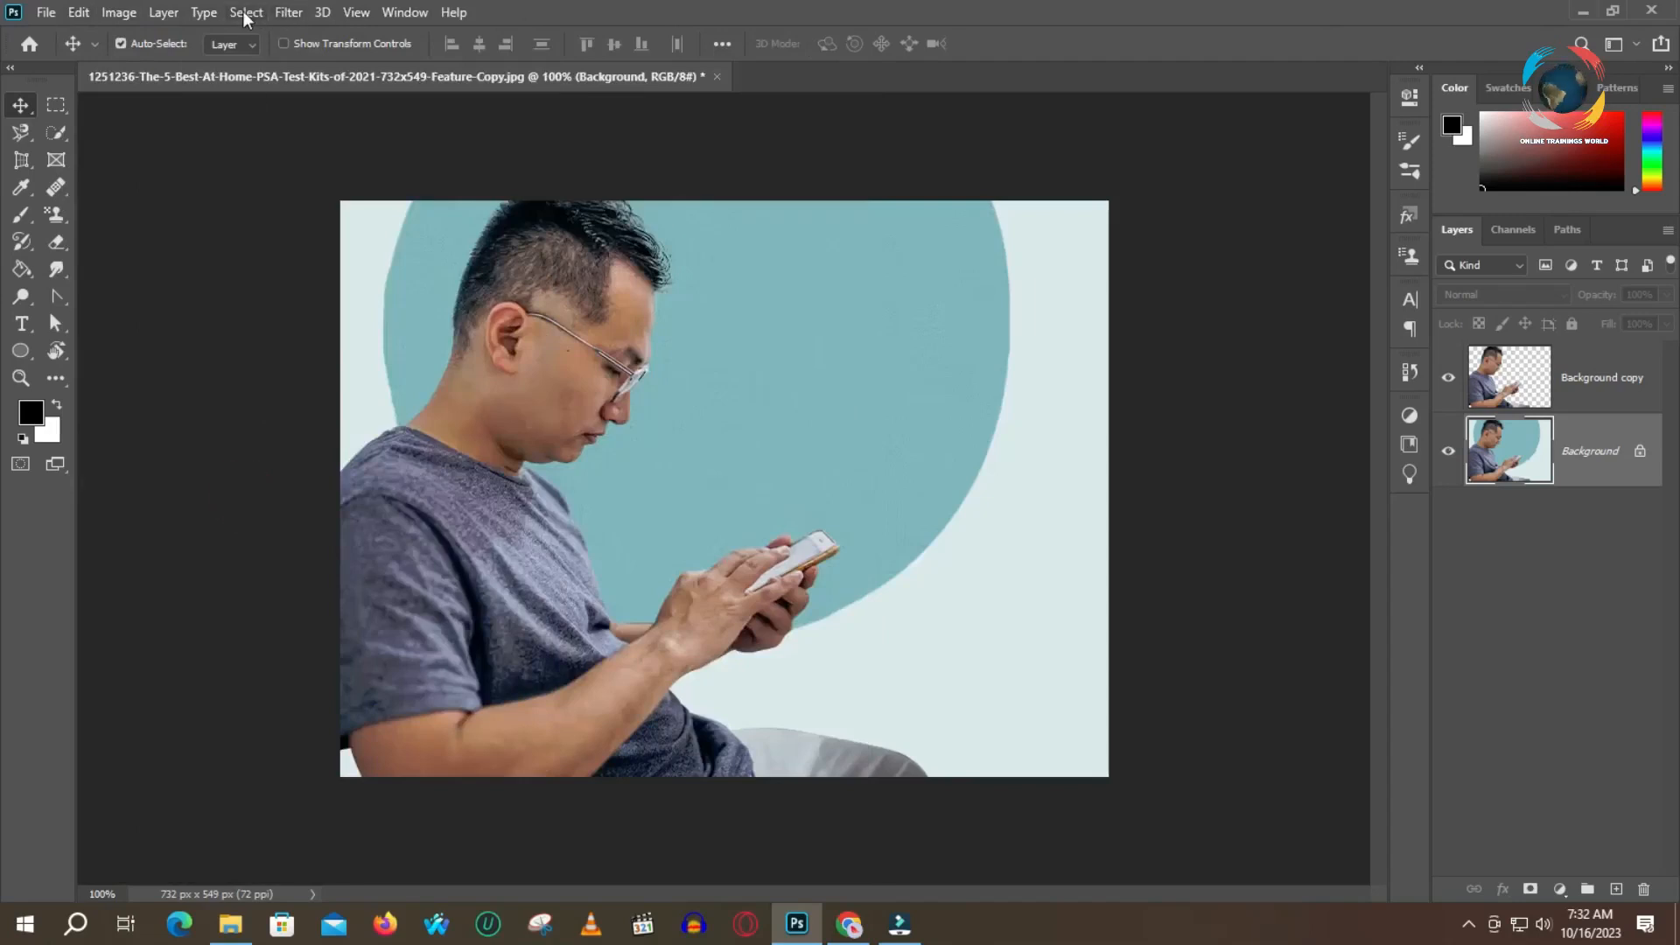
pyautogui.click(245, 13)
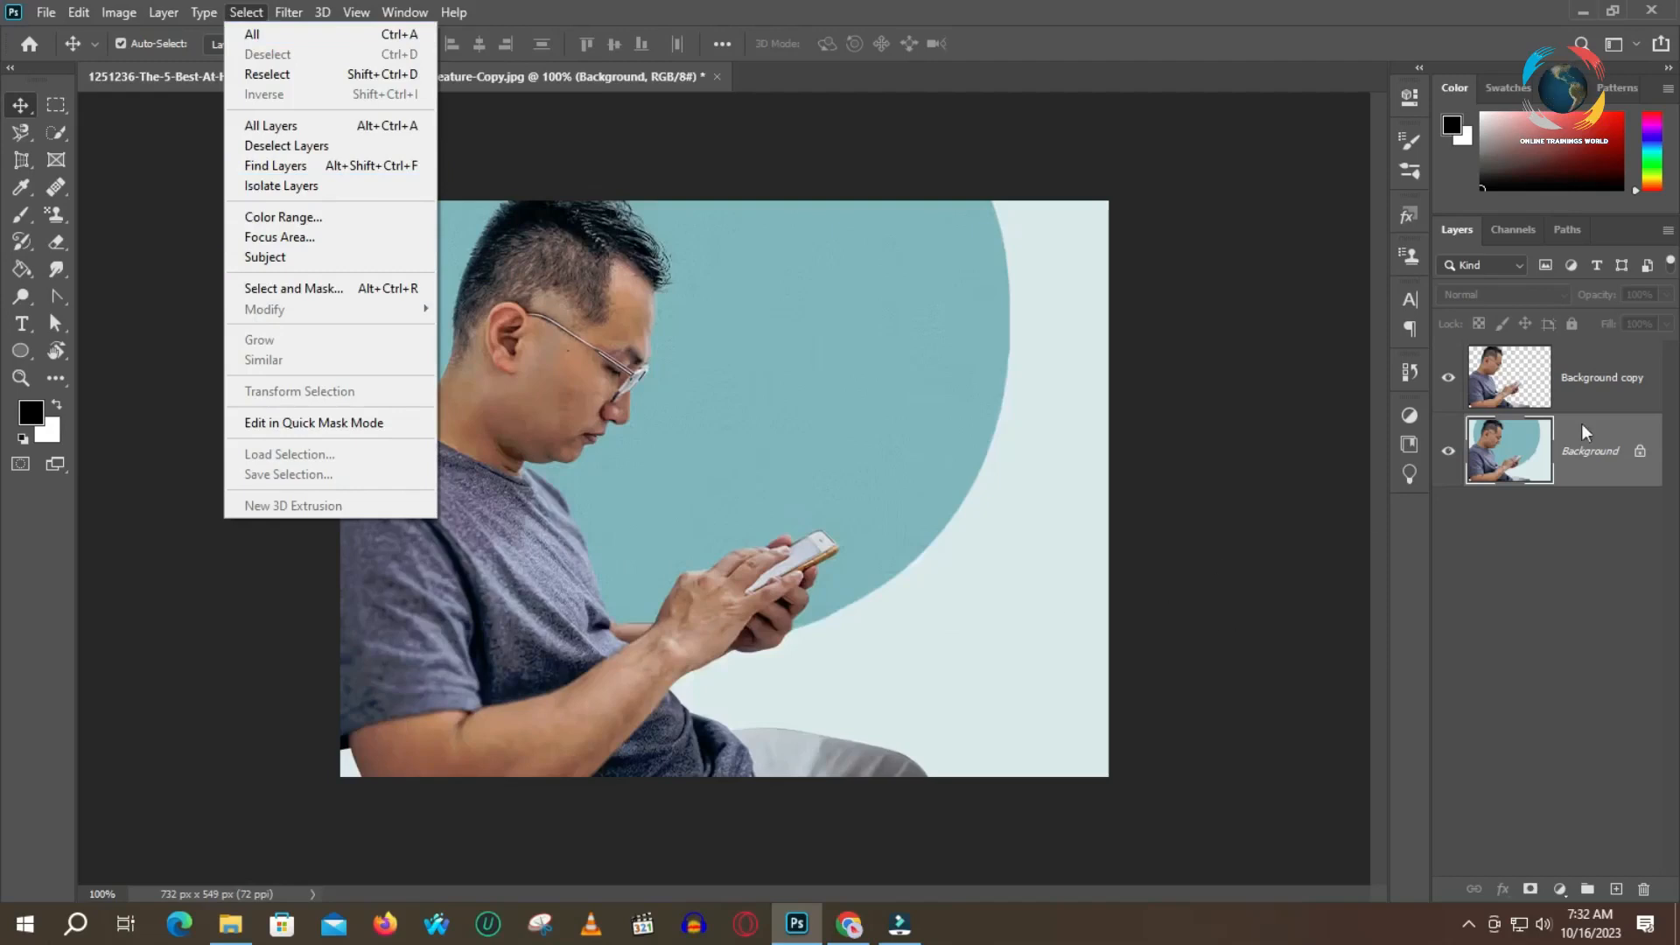
pyautogui.click(1527, 625)
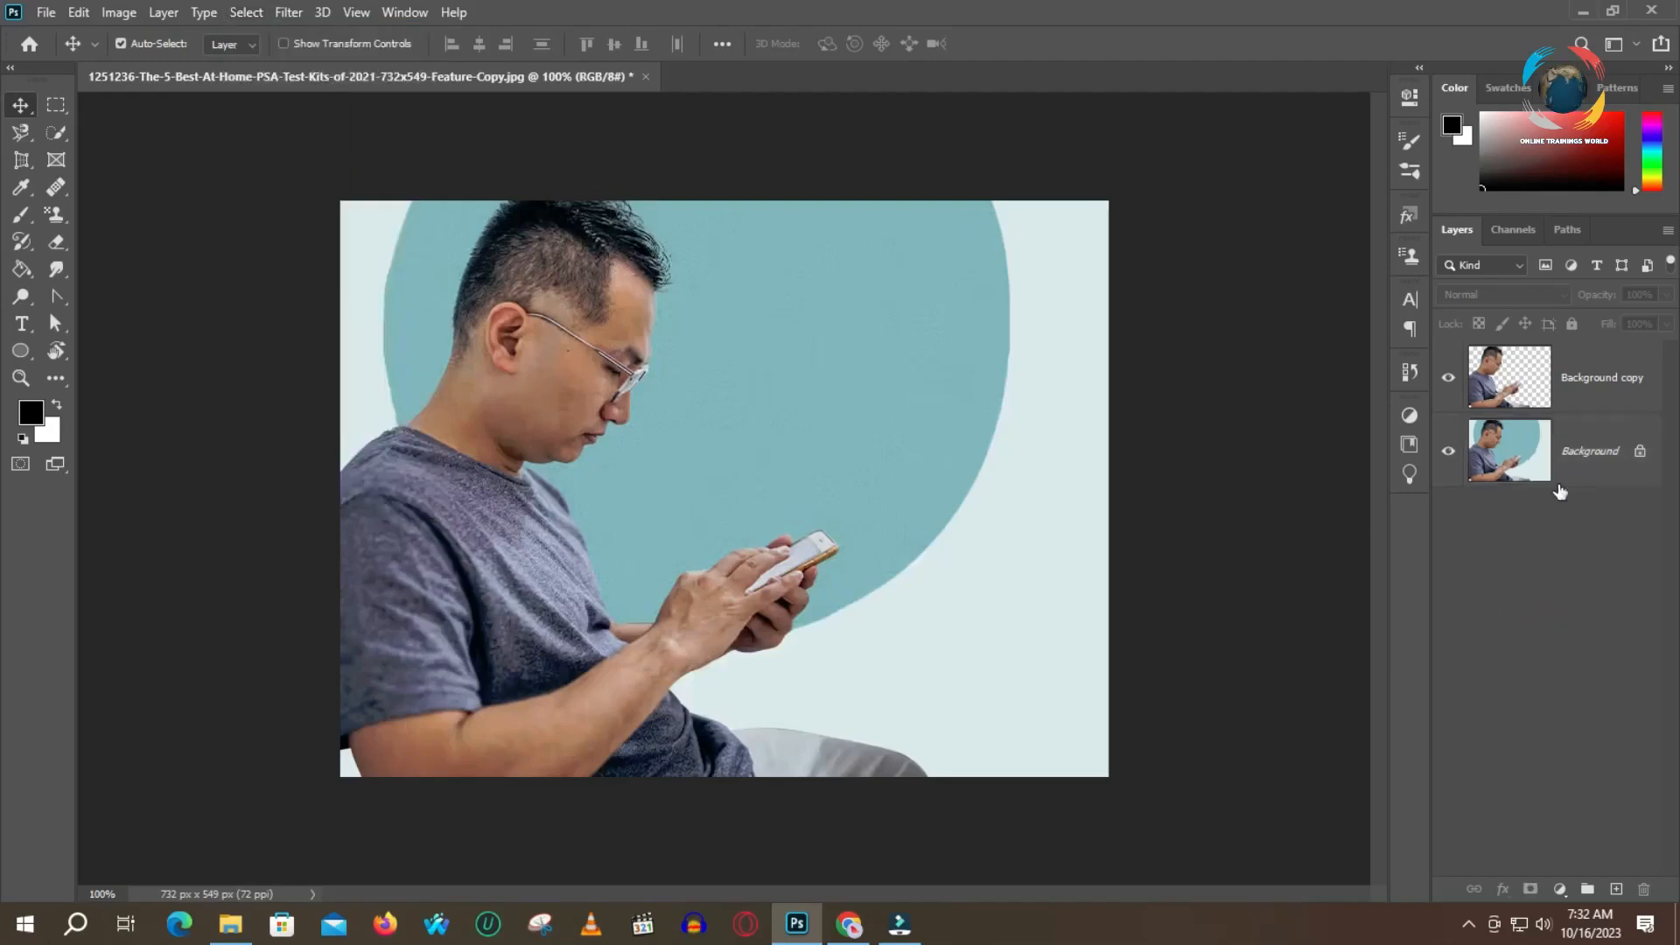
# Try shifting the man on the Background copy layer slightly, and undo the shift
pyautogui.click(1530, 379)
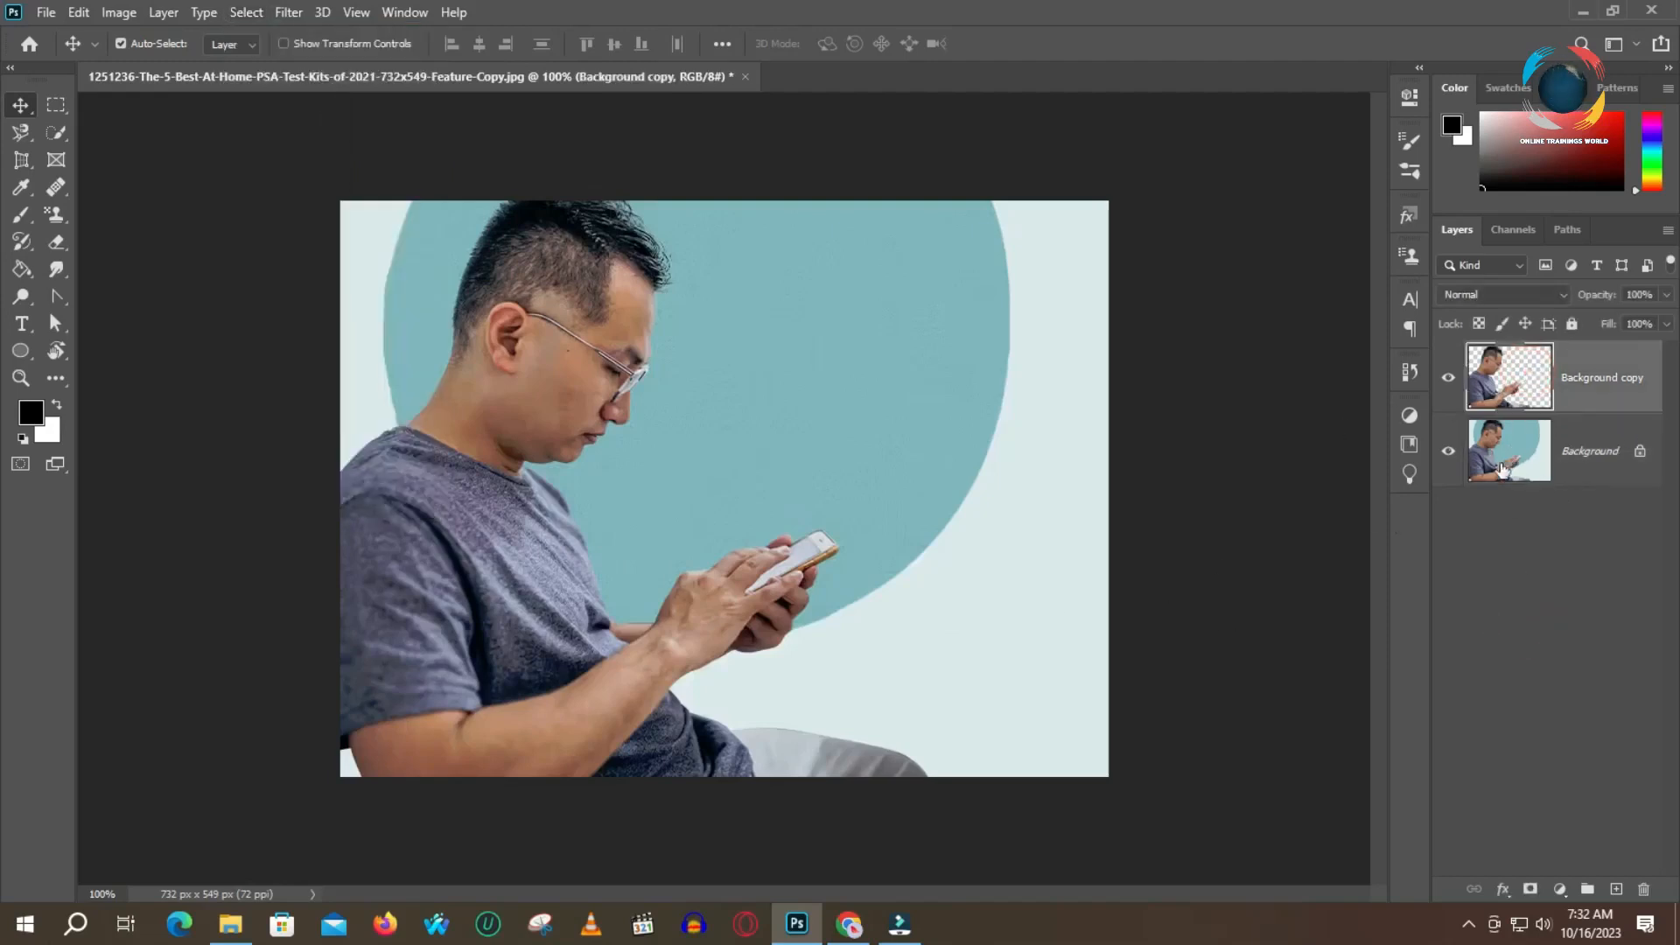
pyautogui.click(246, 12)
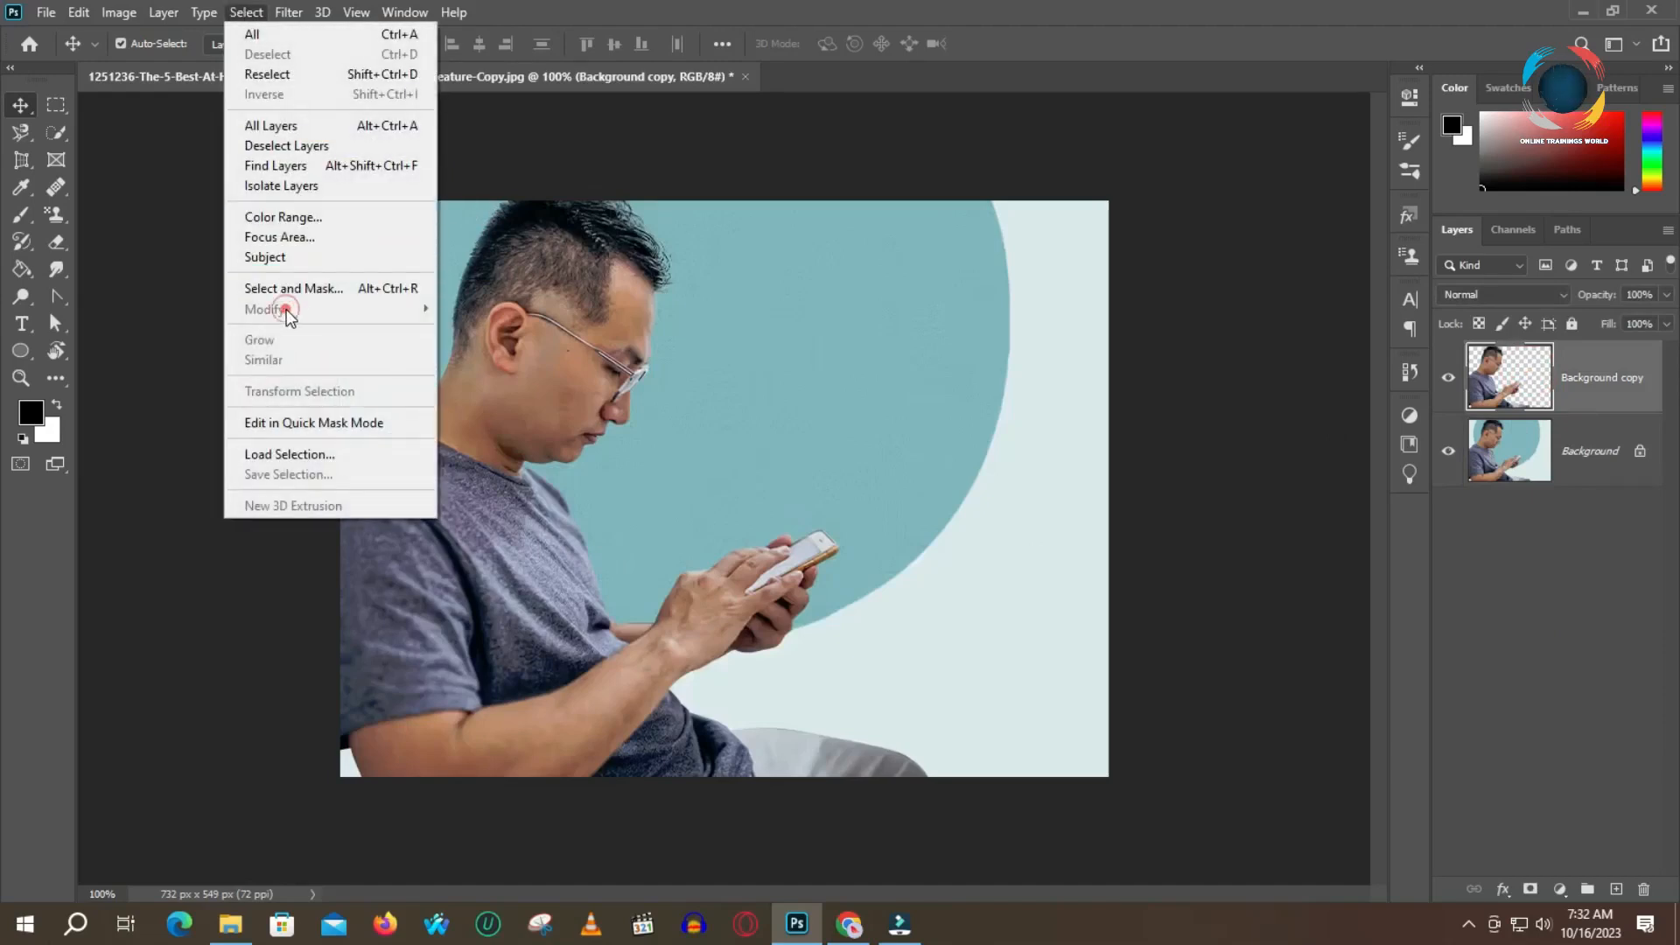
pyautogui.click(542, 306)
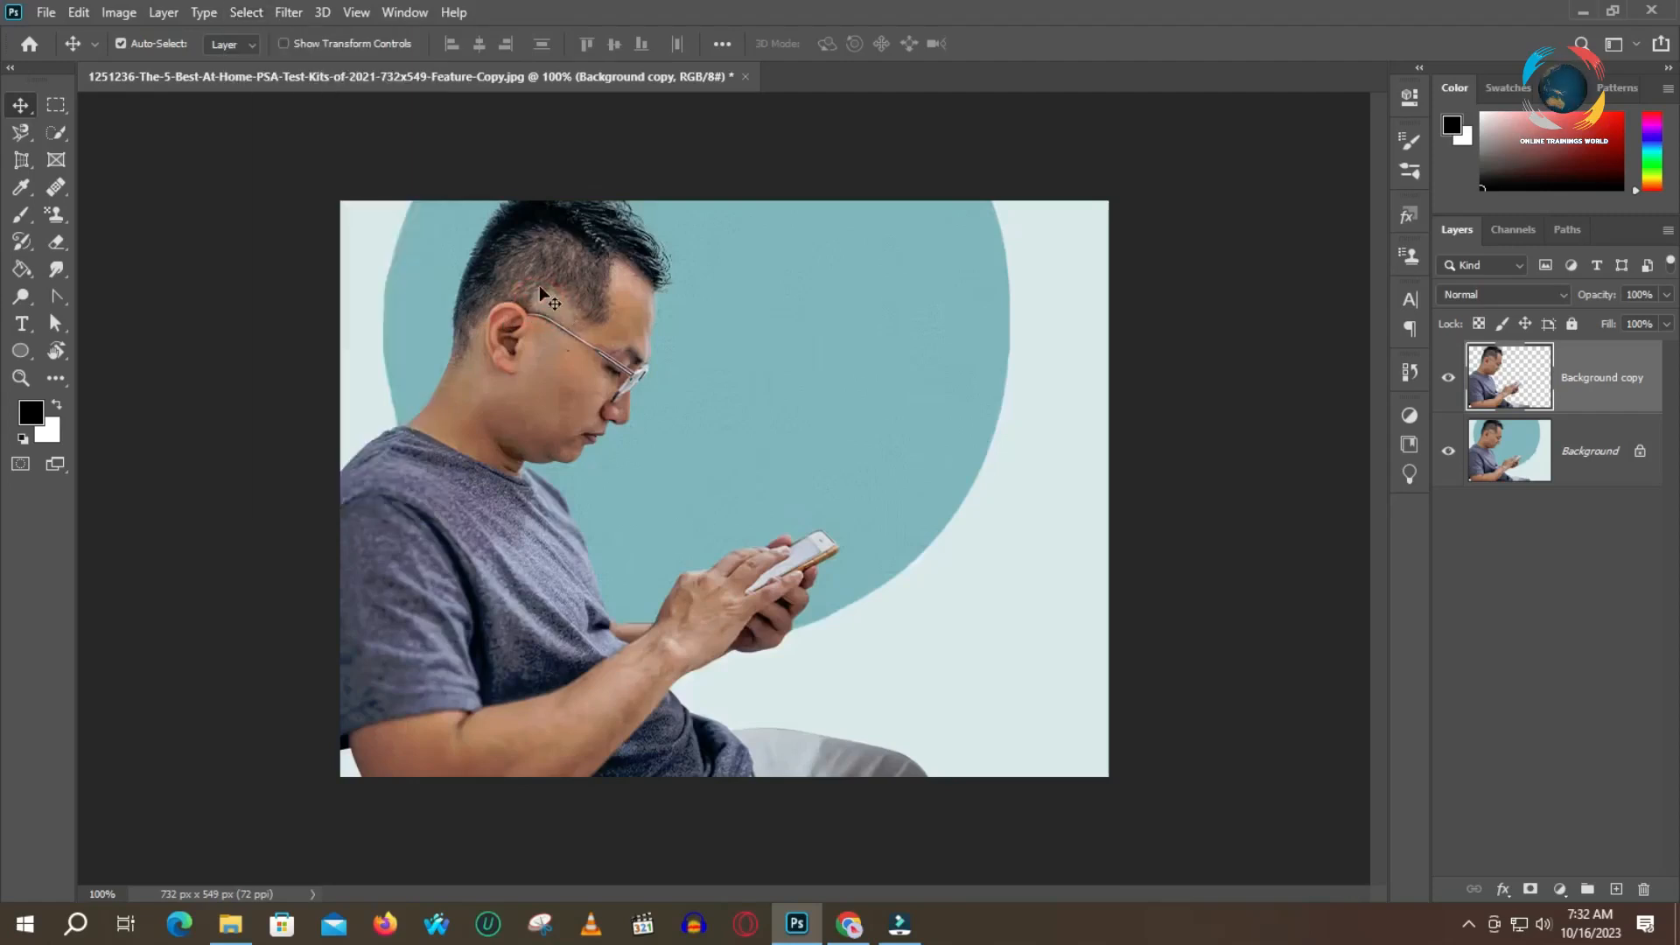
pyautogui.moveTo(540, 285); pyautogui.dragTo(655, 385)
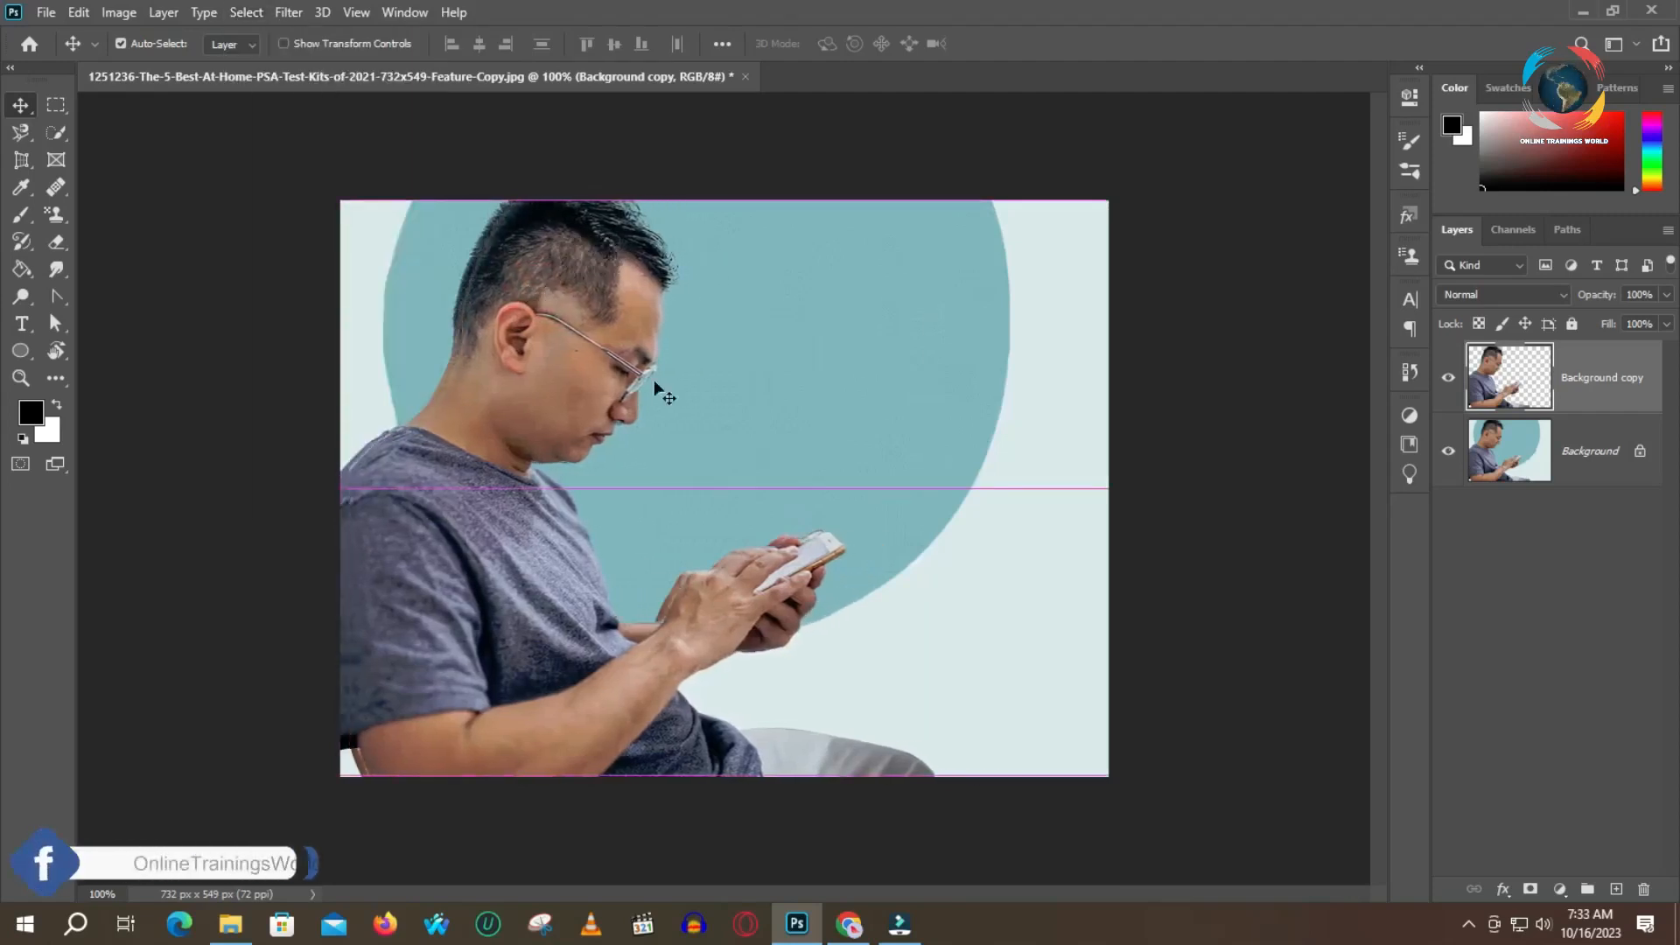
pyautogui.hotkey('ctrl', 'z')
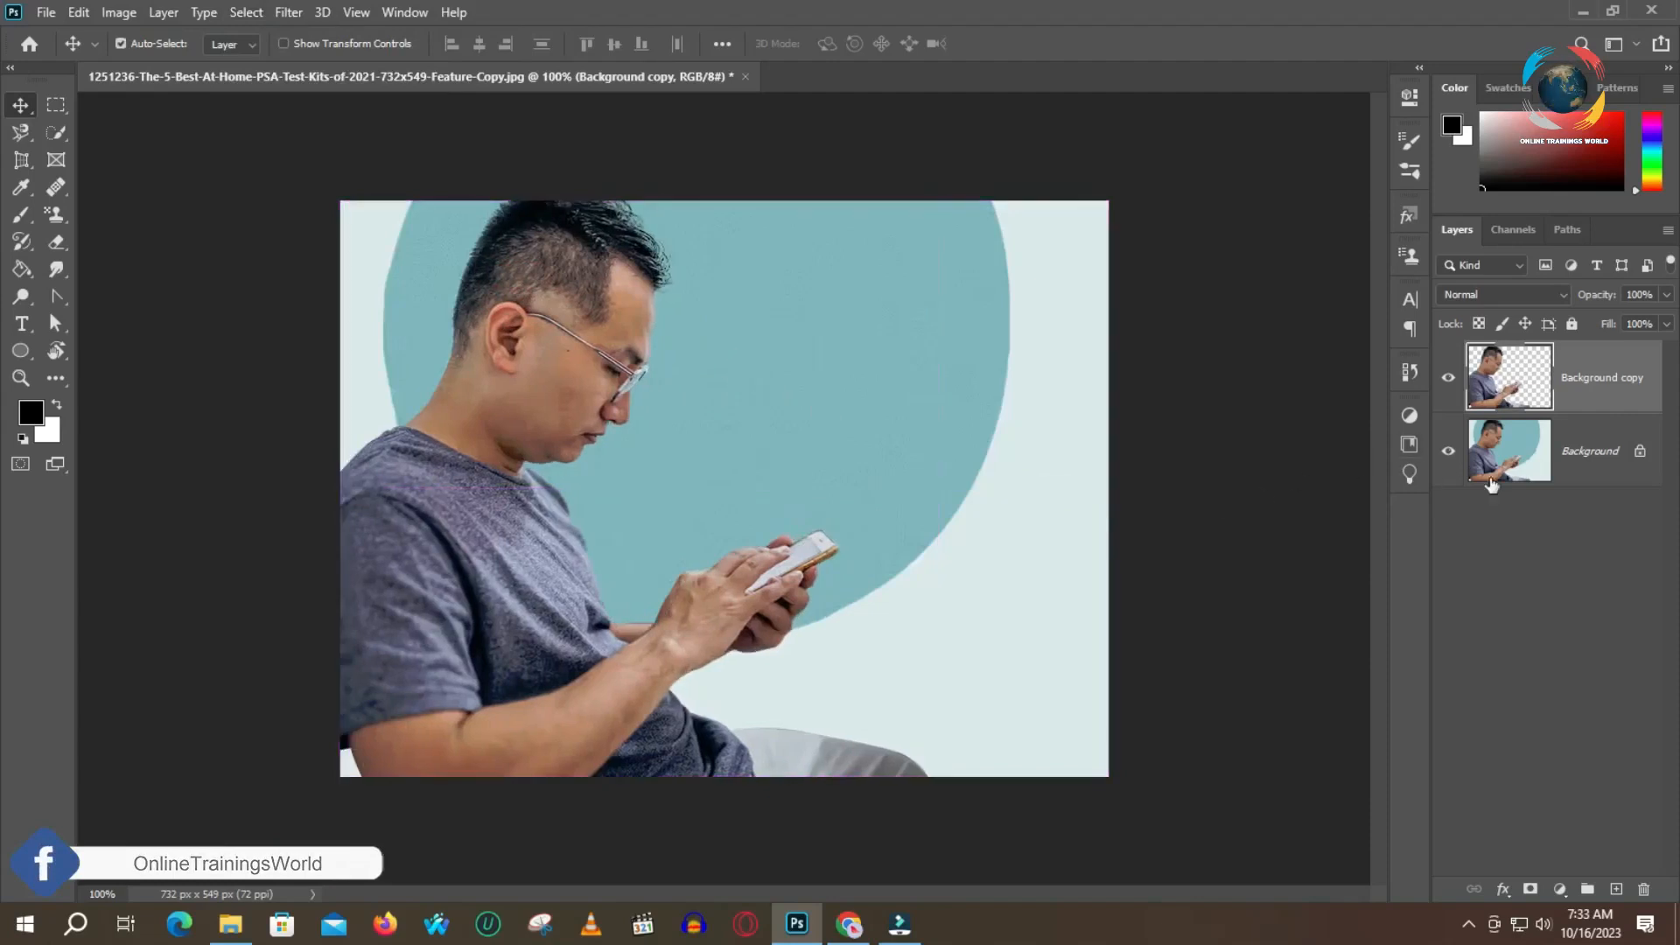
# Convert the locked Background into an editable layer with the default name Layer 0
pyautogui.doubleClick(1594, 464)
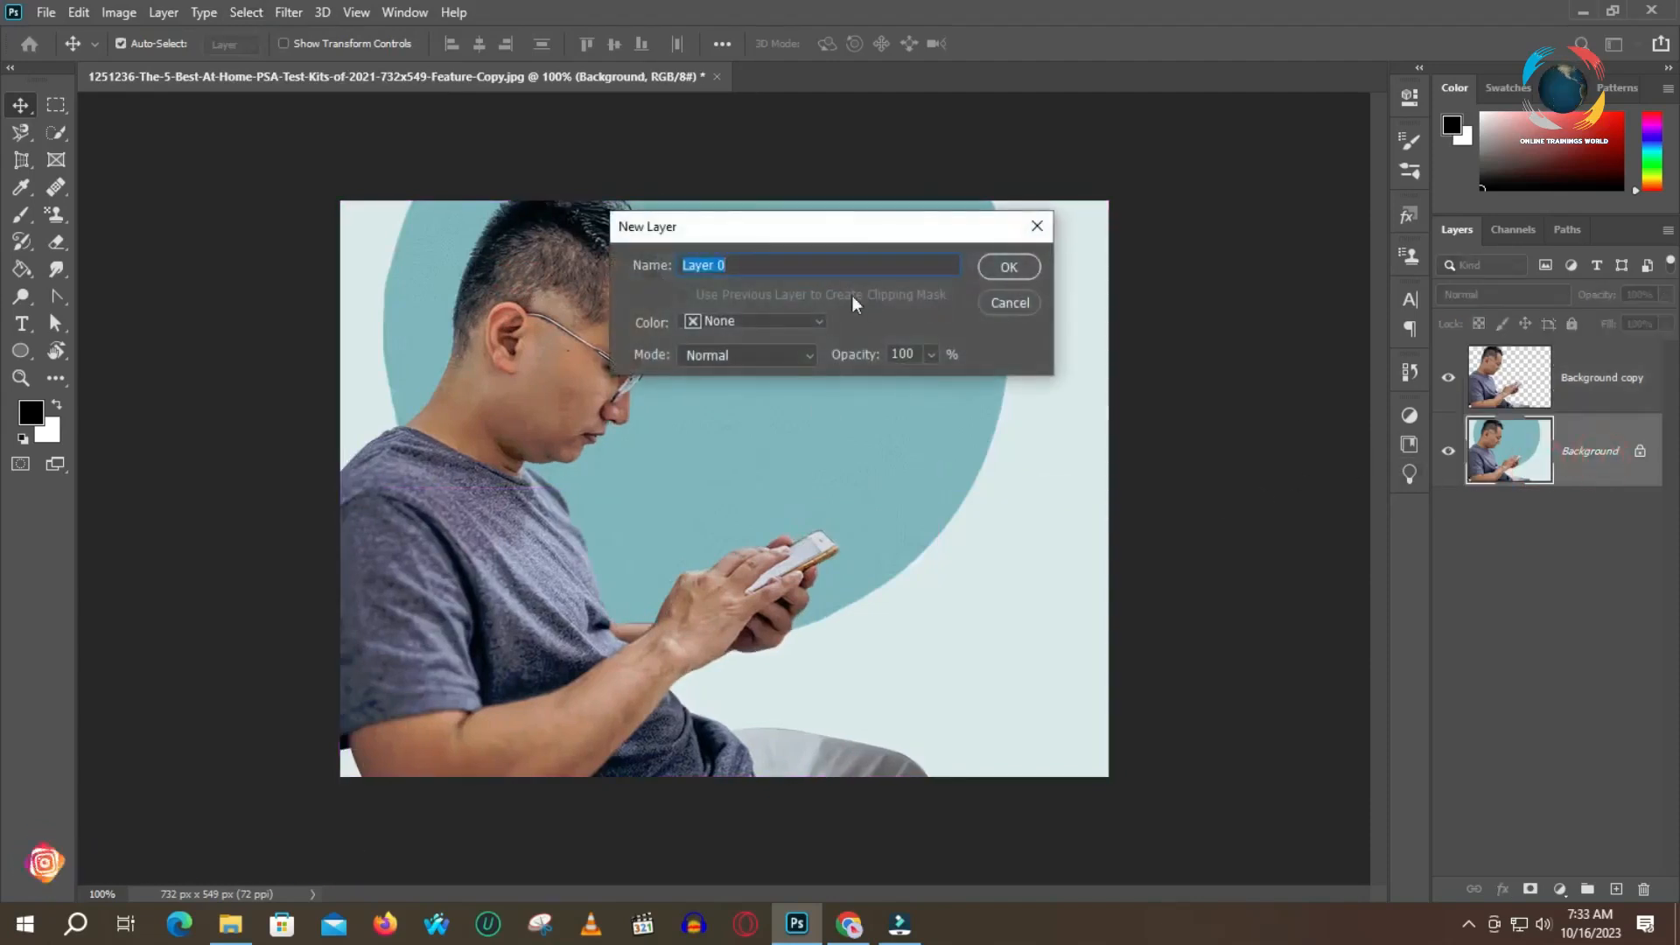
pyautogui.click(1010, 266)
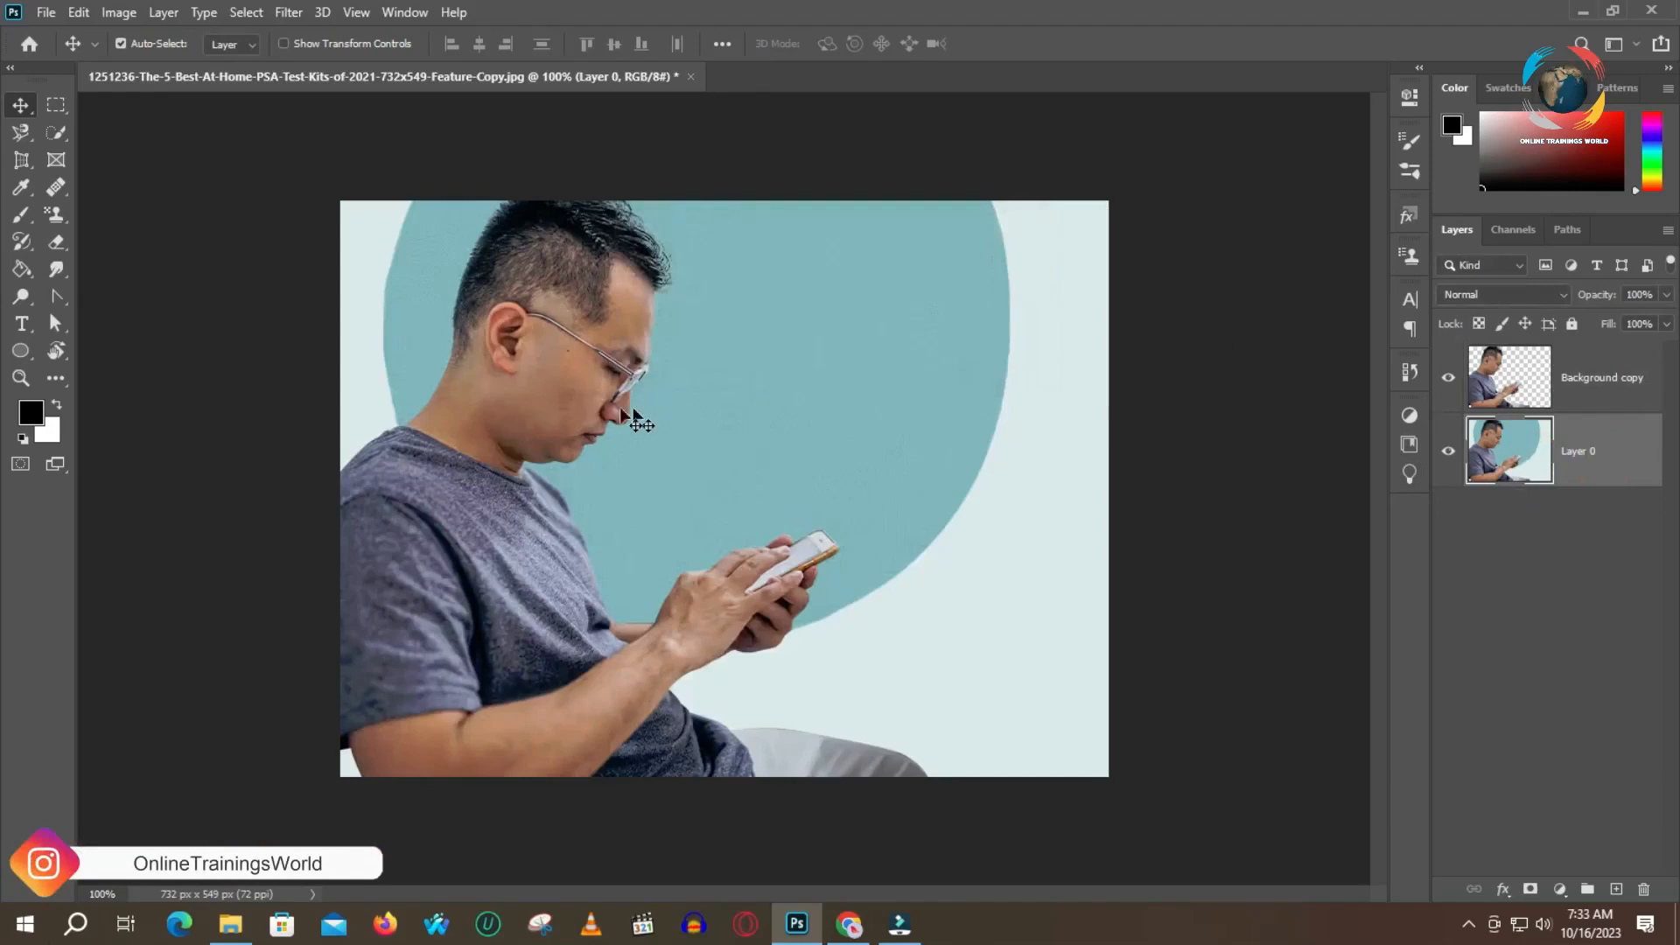
# Load the outline of the cut-out man on the Background copy layer as a selection
pyautogui.click(1506, 392)
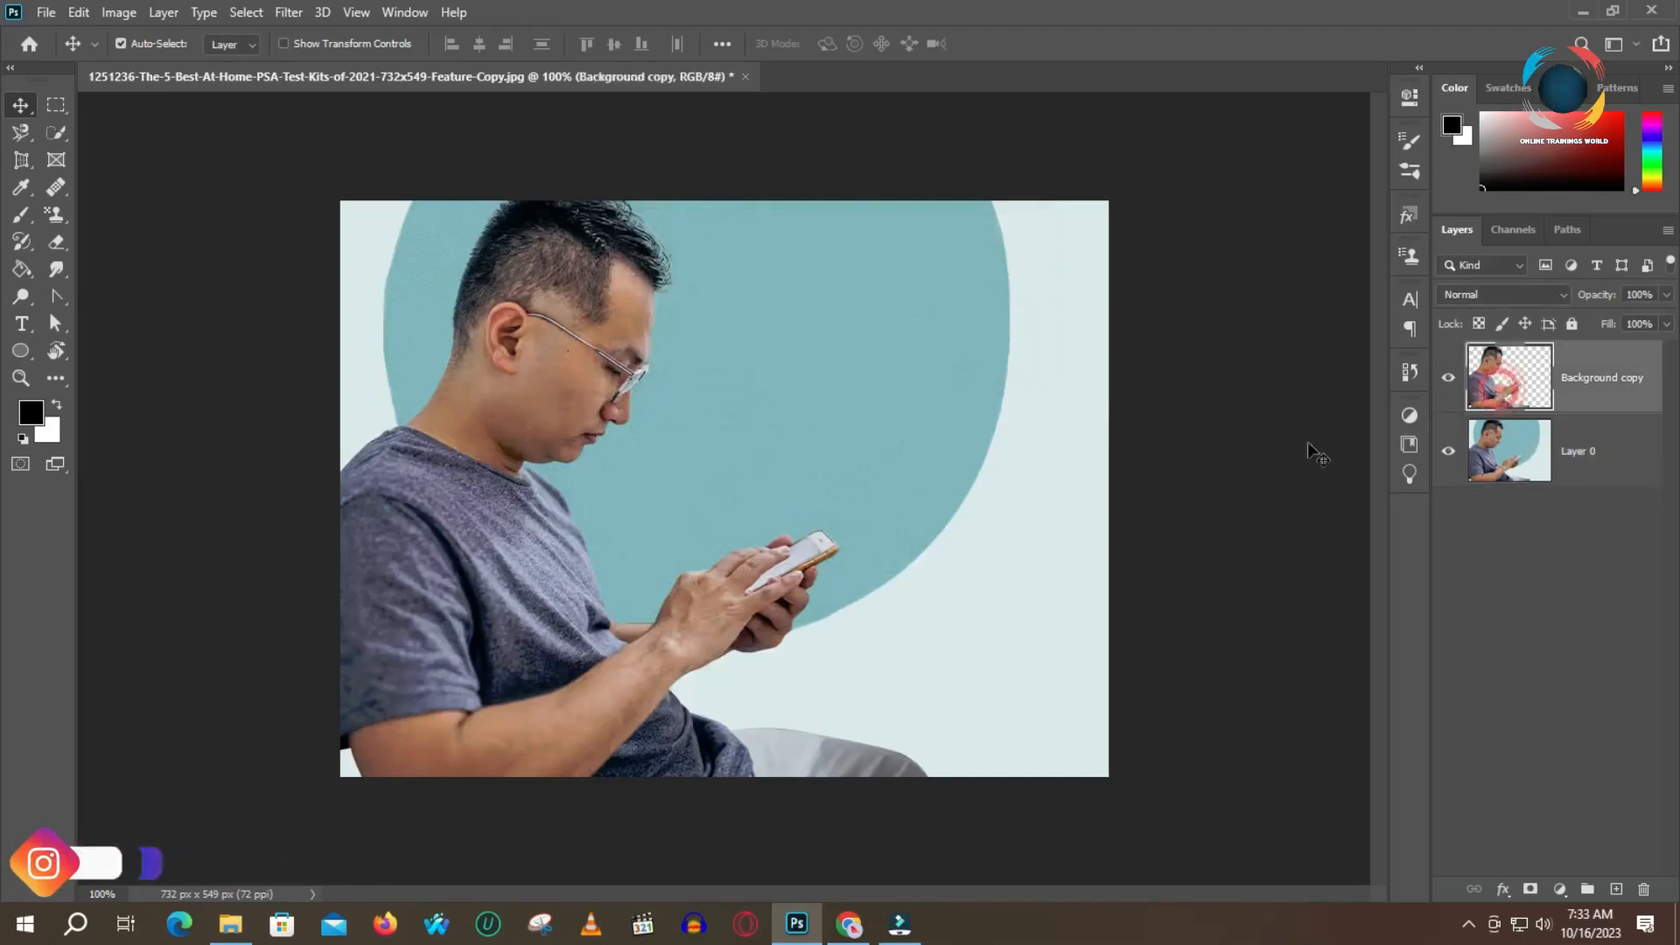
pyautogui.click(260, 19)
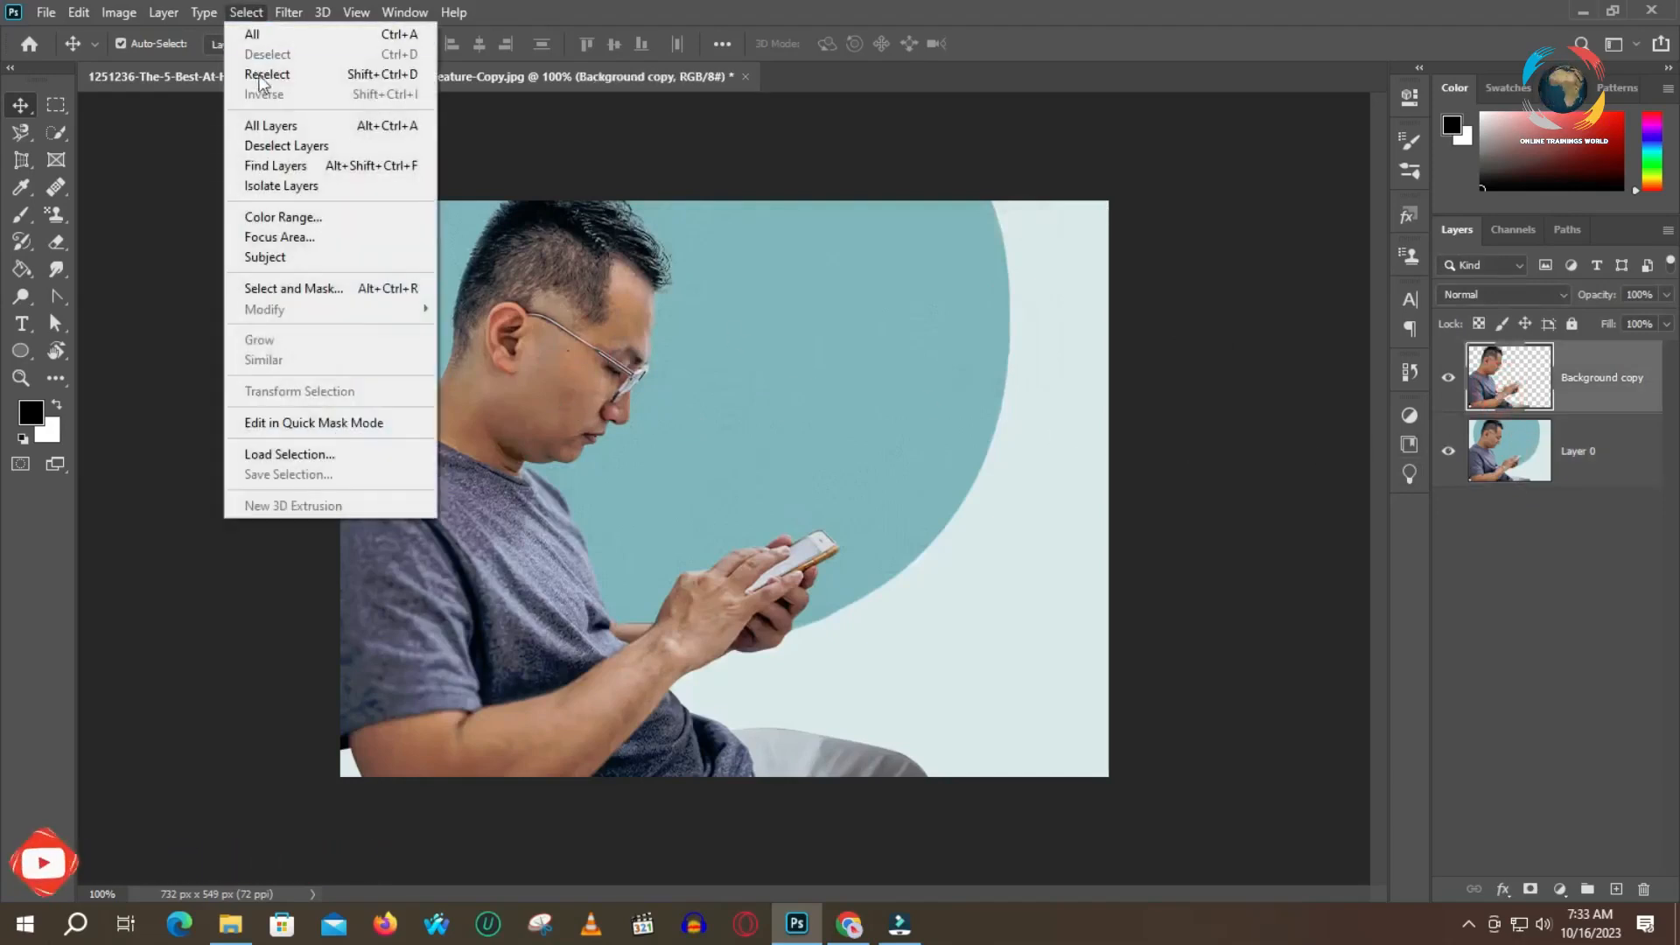
pyautogui.click(161, 357)
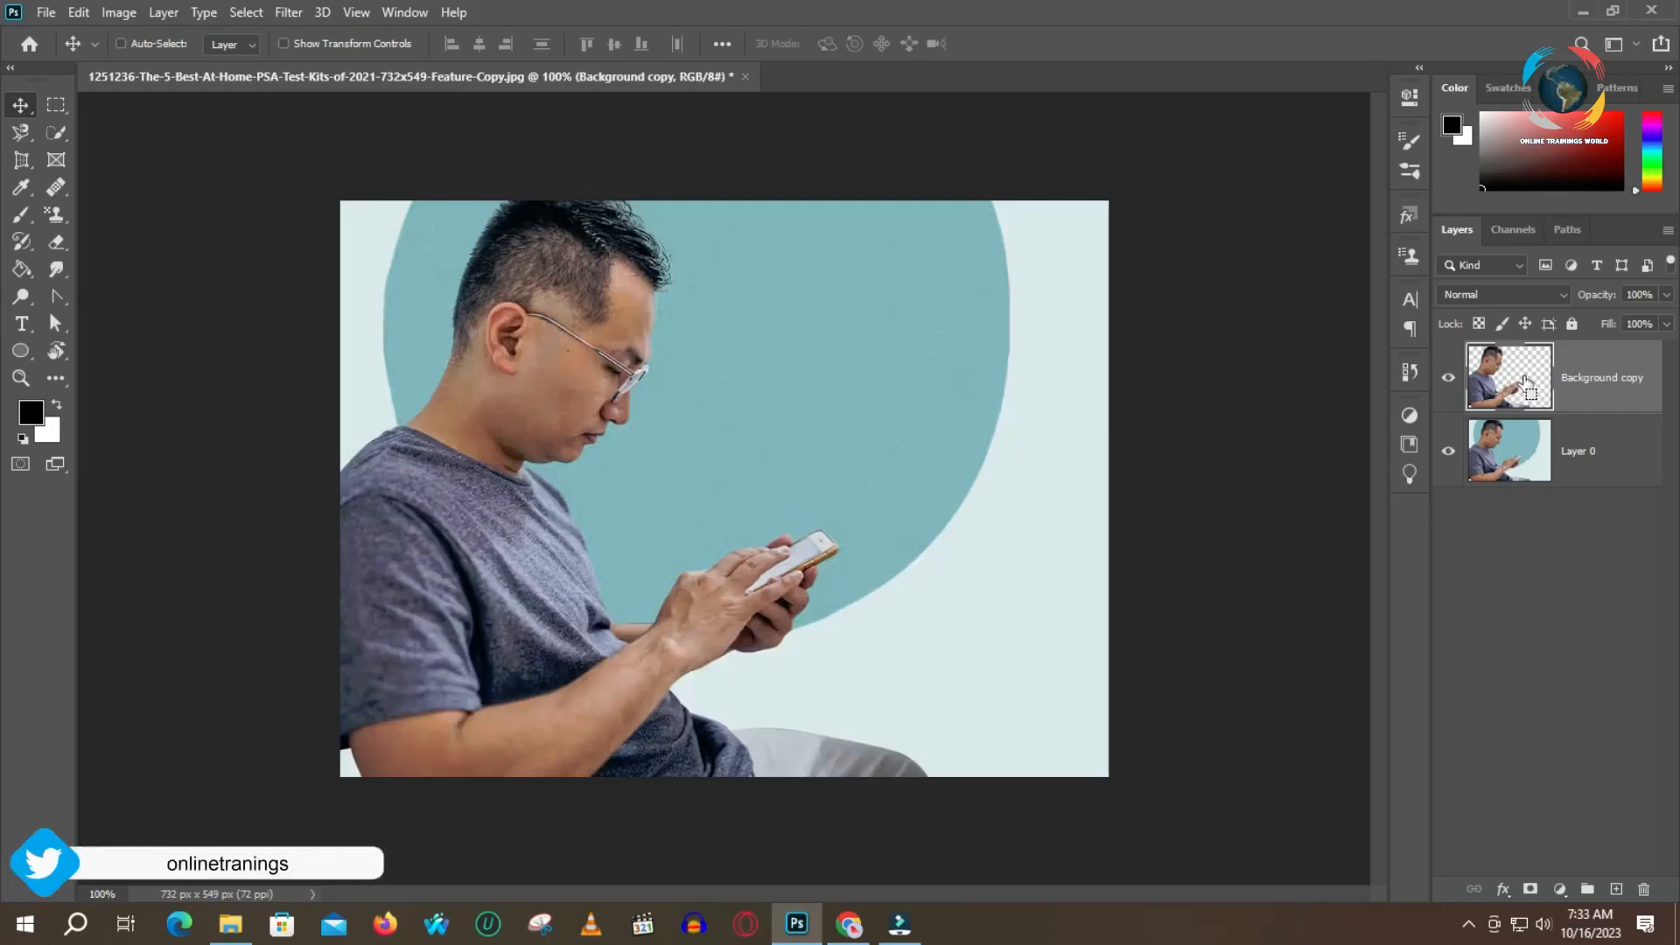
pyautogui.keyDown('ctrl'); pyautogui.click(1525, 382); pyautogui.keyUp('ctrl')
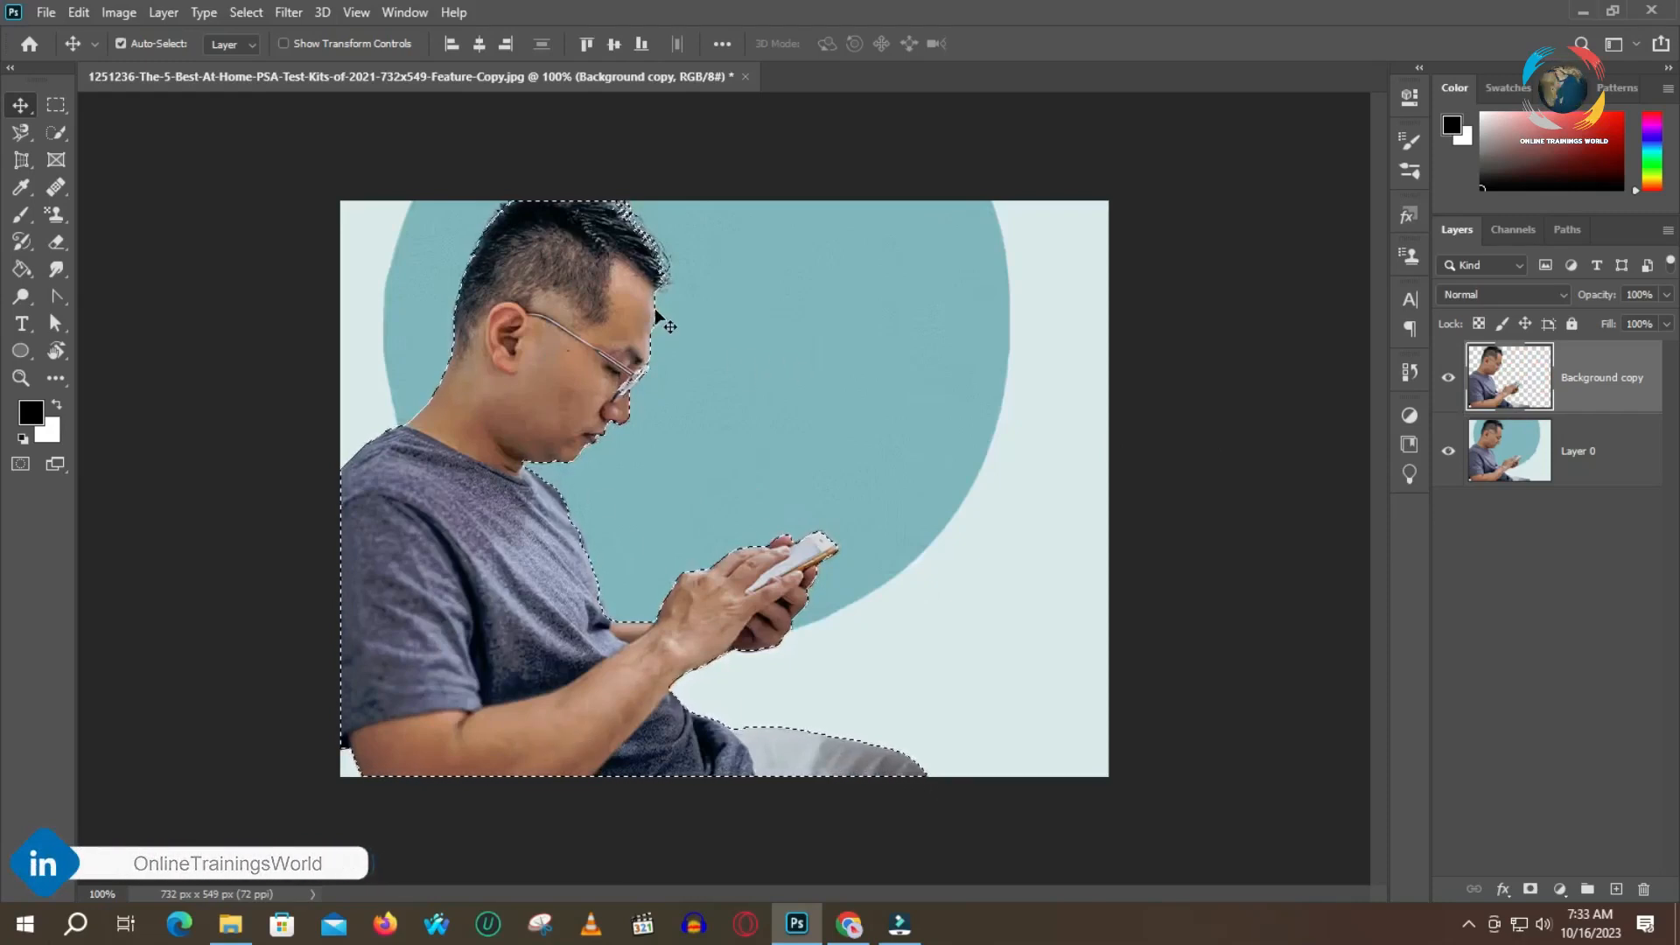
# Expand the selection around the man by 5 pixels
pyautogui.click(248, 12)
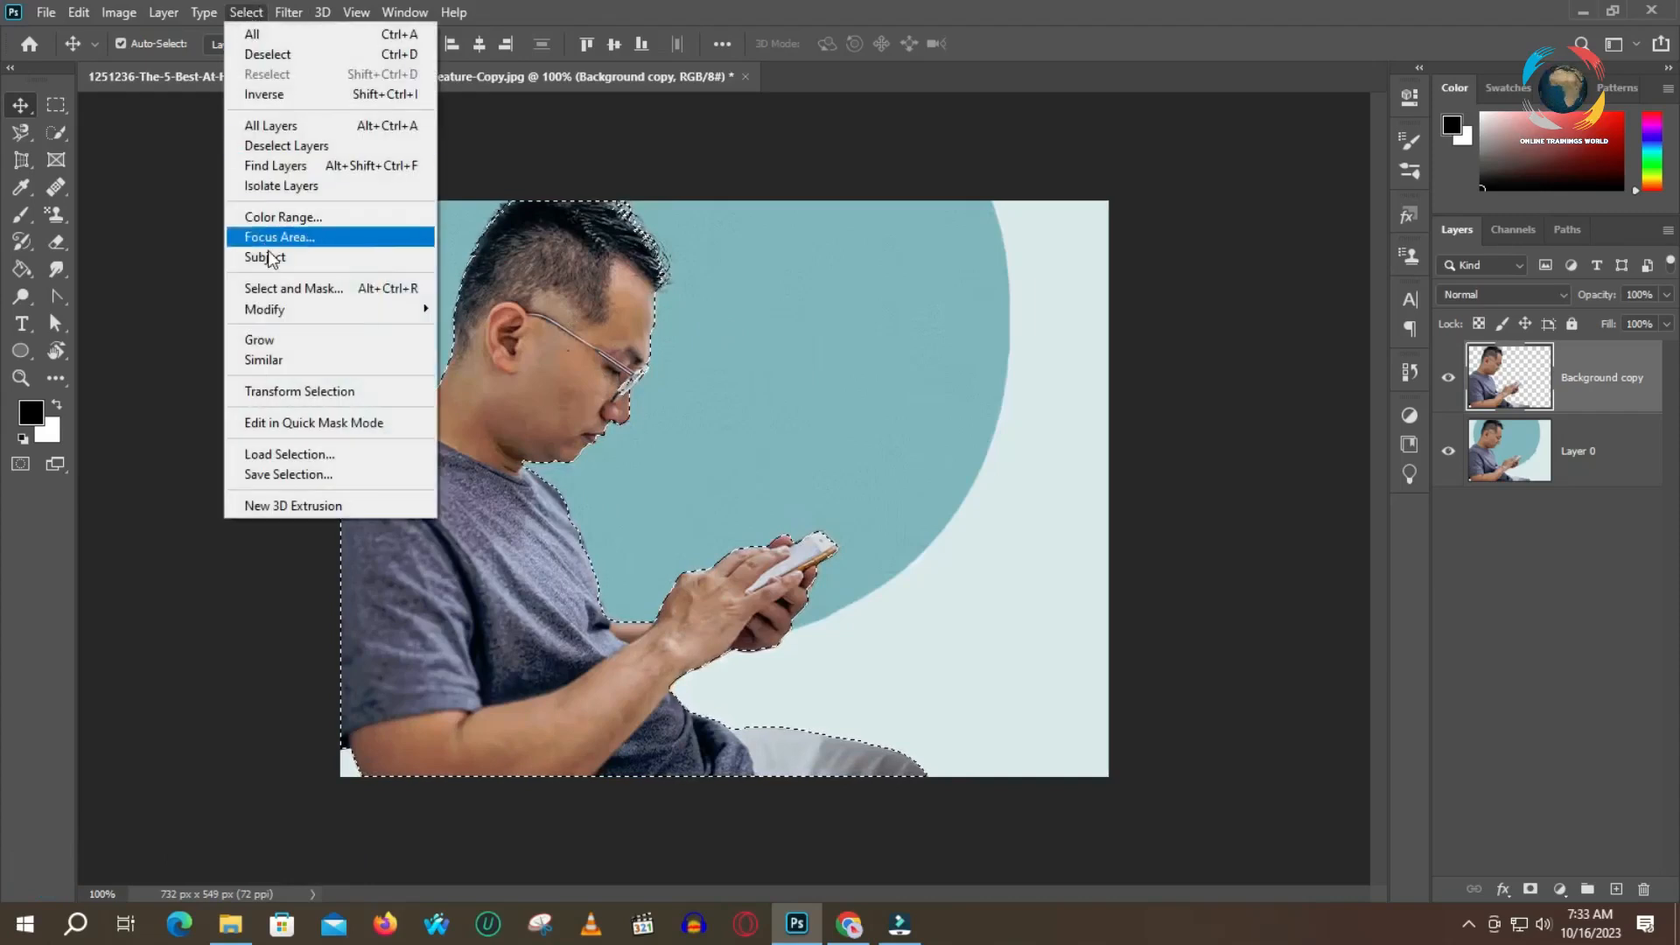
pyautogui.moveTo(262, 309)
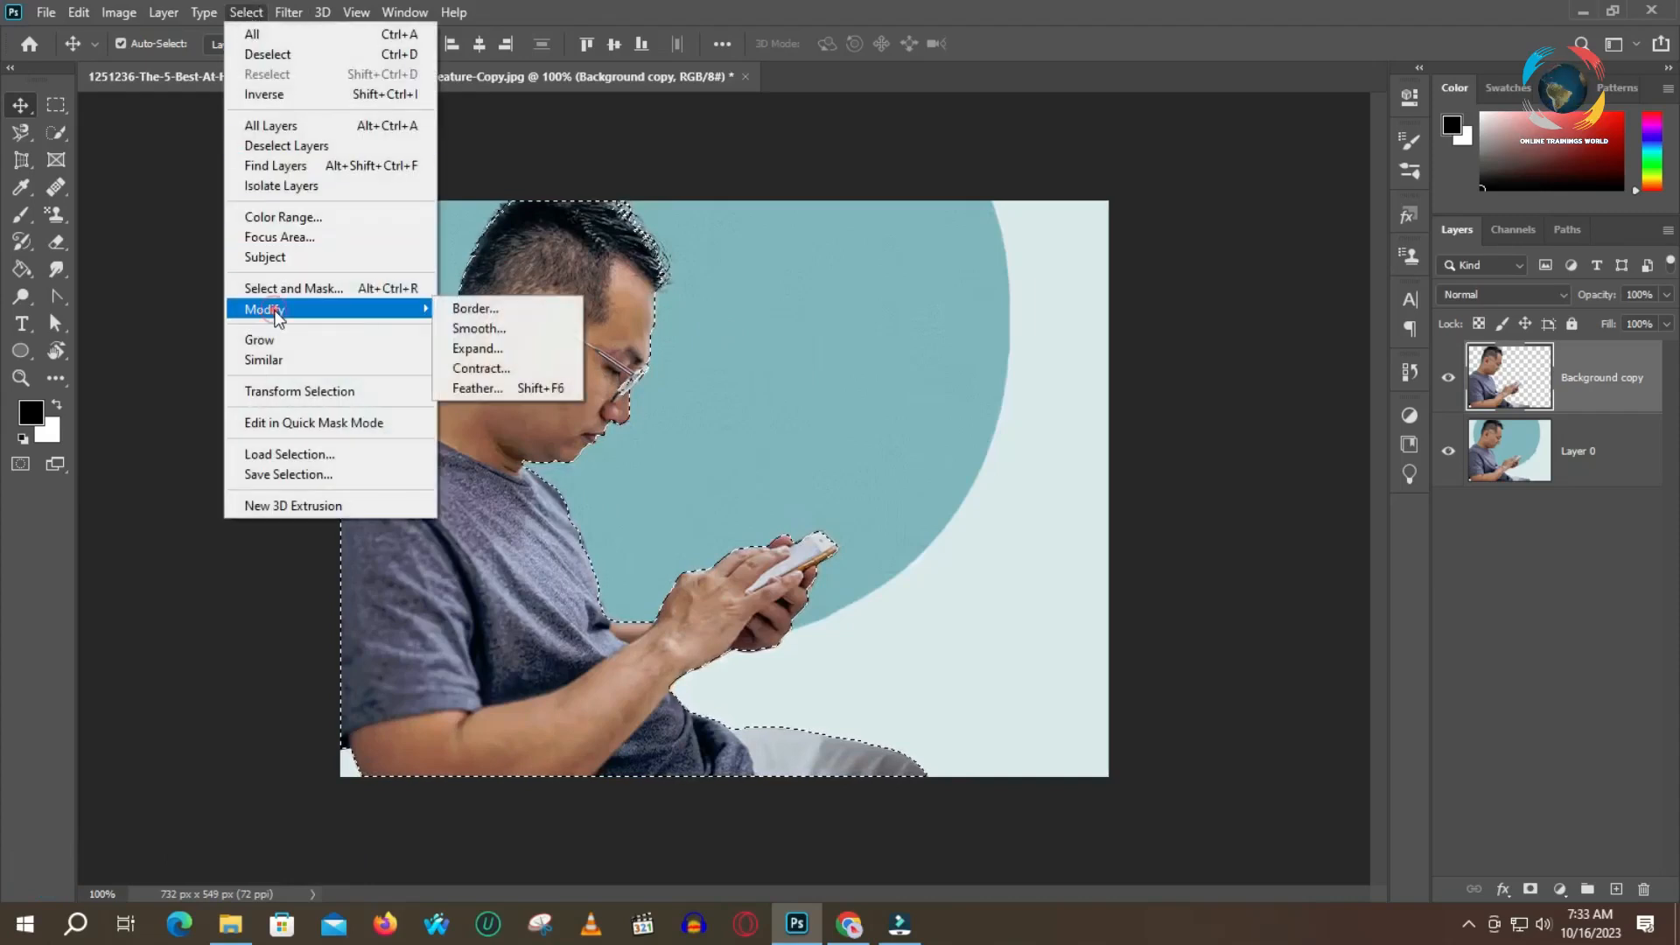
pyautogui.click(473, 350)
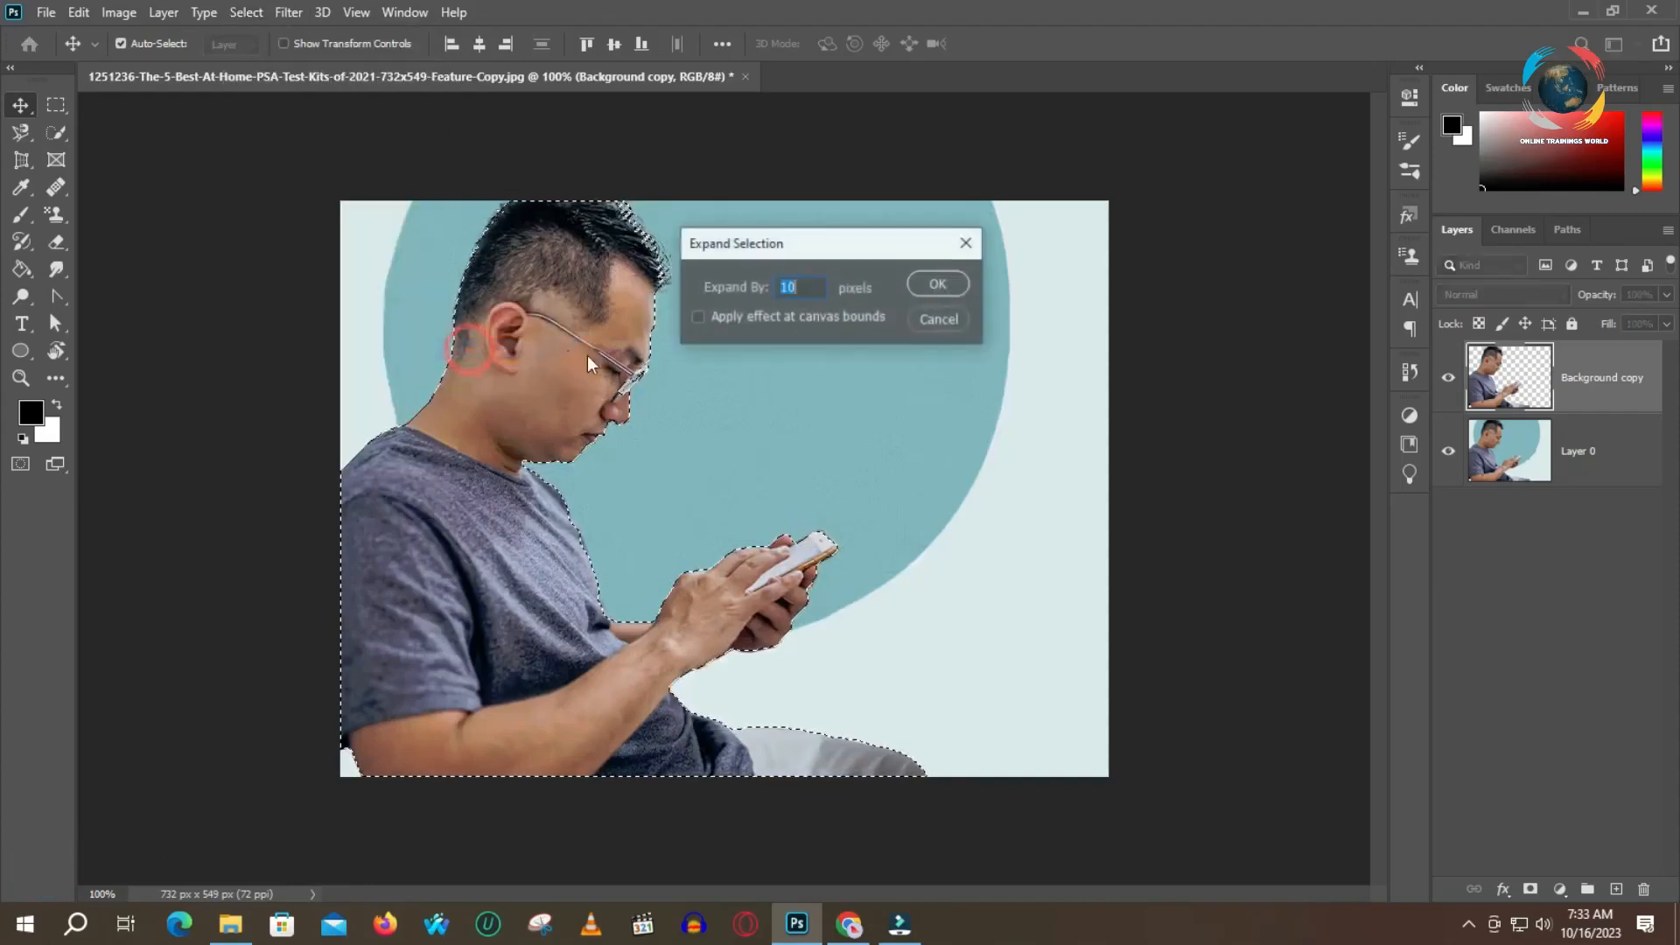
pyautogui.click(812, 289)
pyautogui.doubleClick(811, 290)
pyautogui.write('5')
pyautogui.click(939, 285)
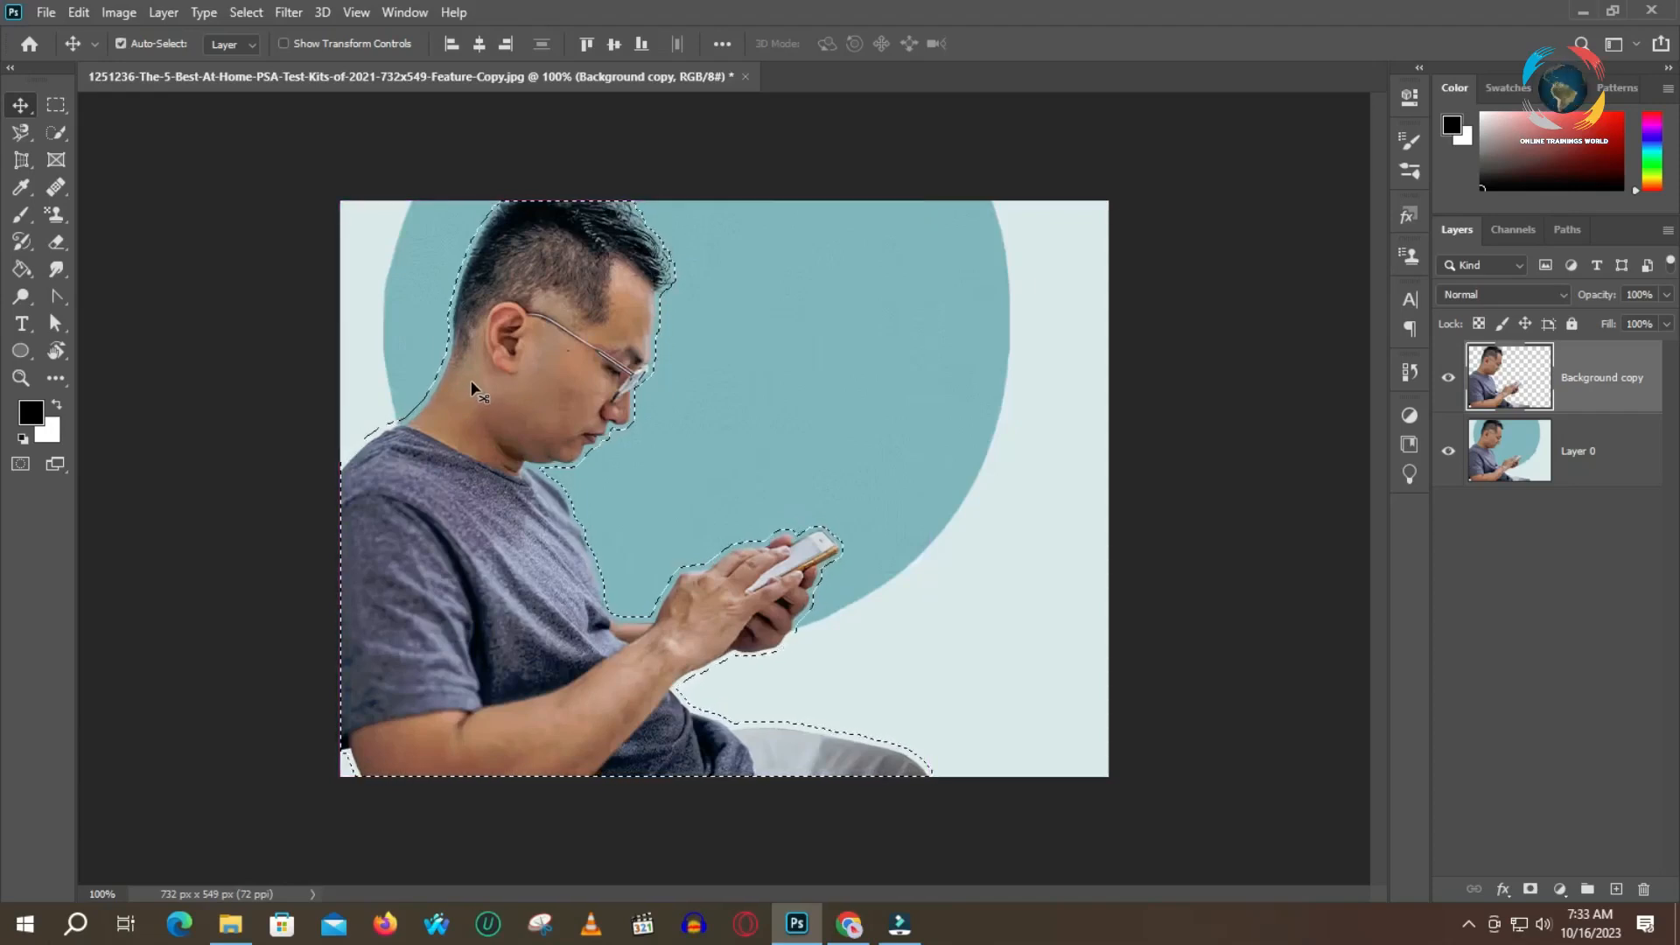
pyautogui.hotkey('shift', 'F5')
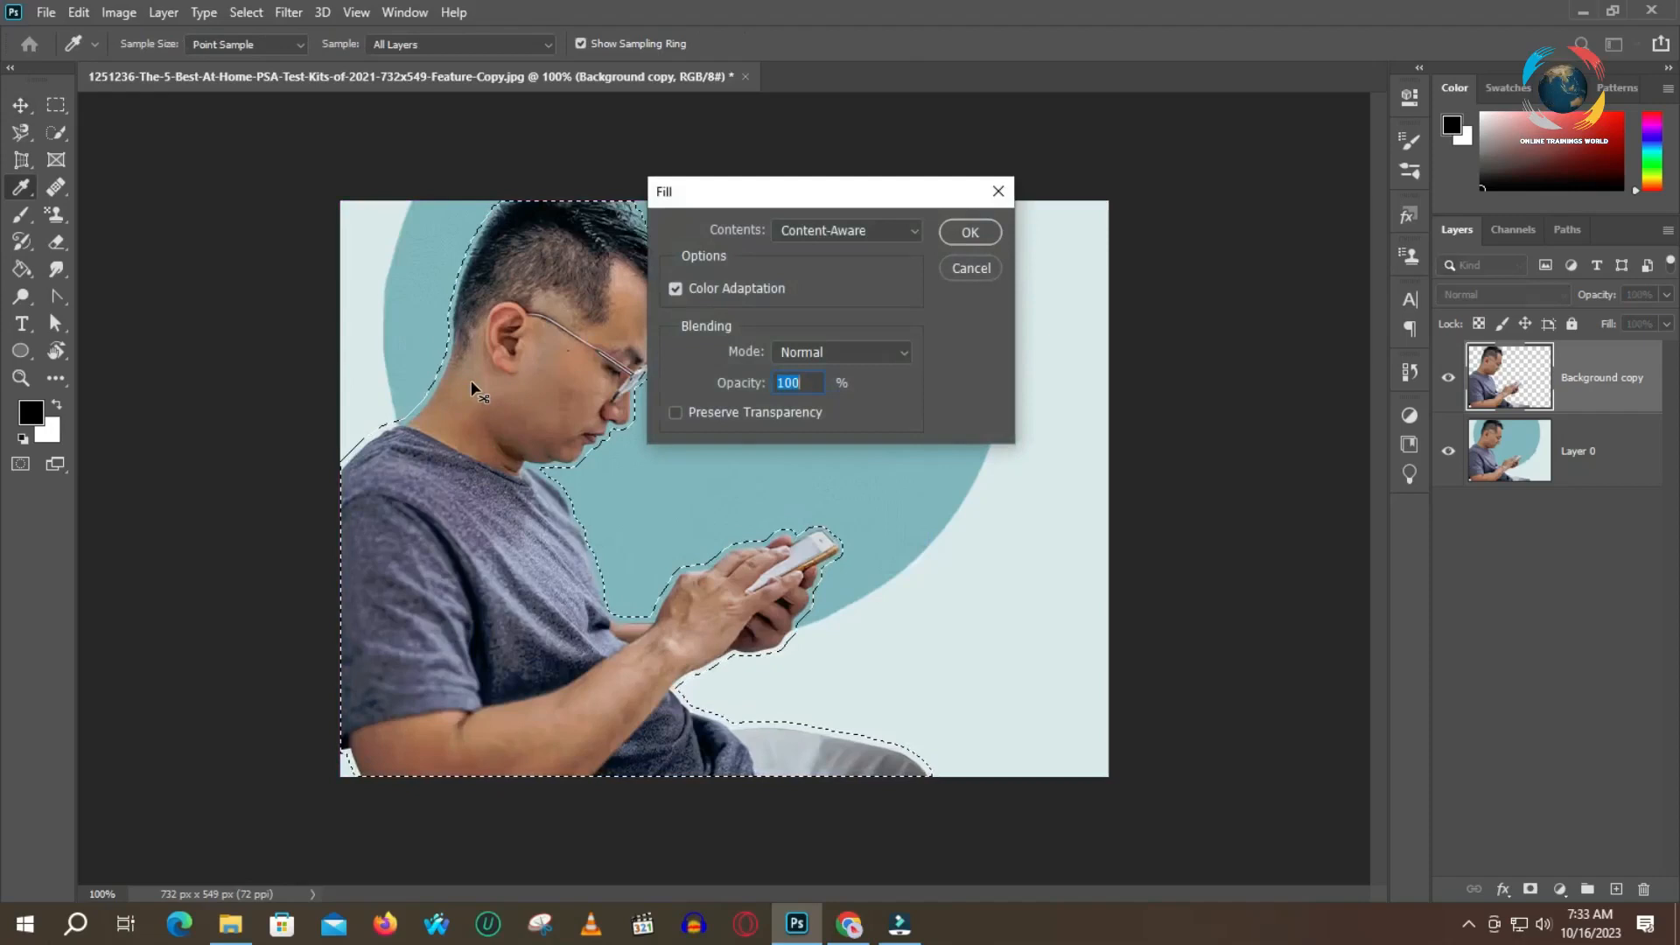
pyautogui.click(916, 231)
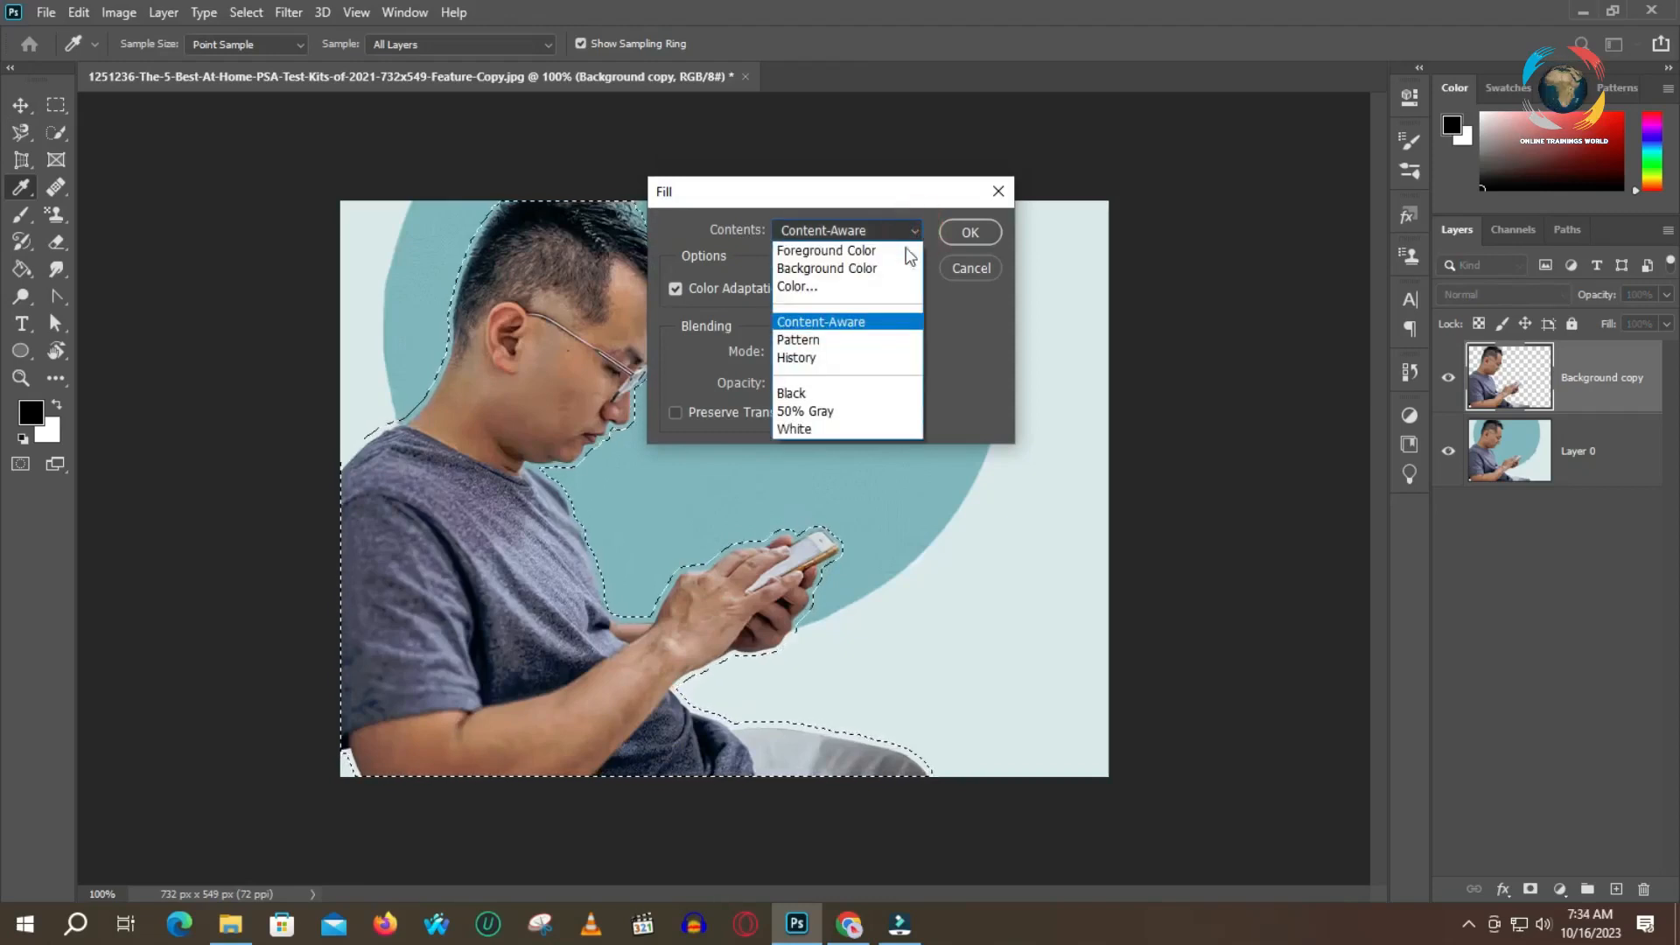
pyautogui.click(873, 320)
pyautogui.click(967, 234)
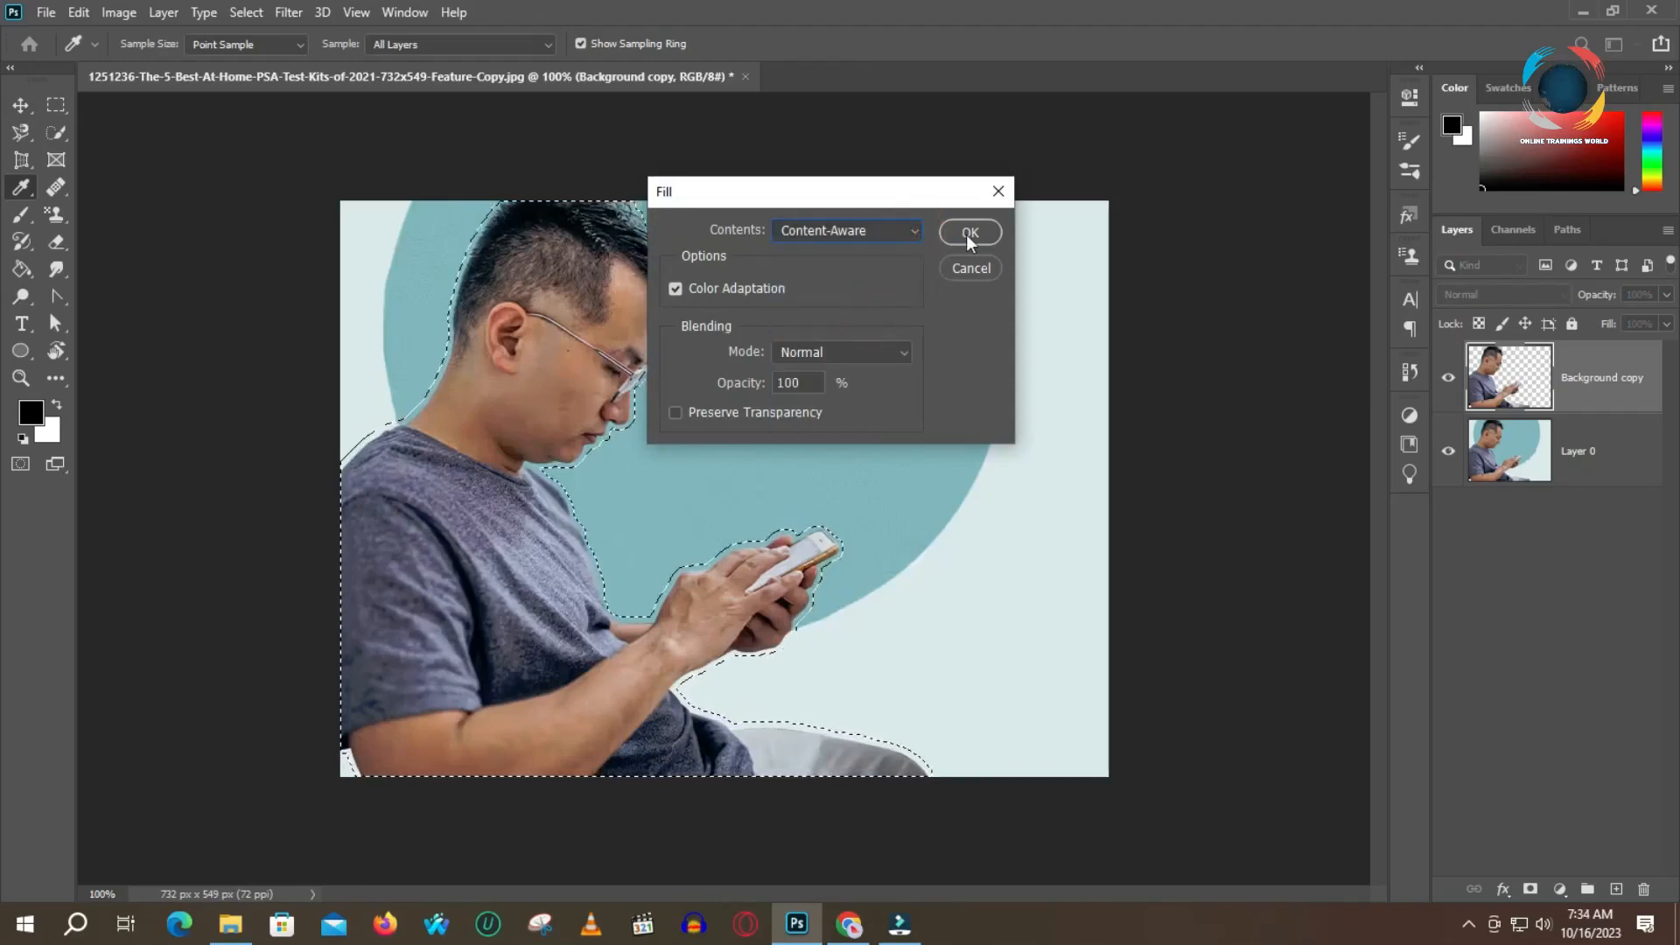
pyautogui.click(826, 351)
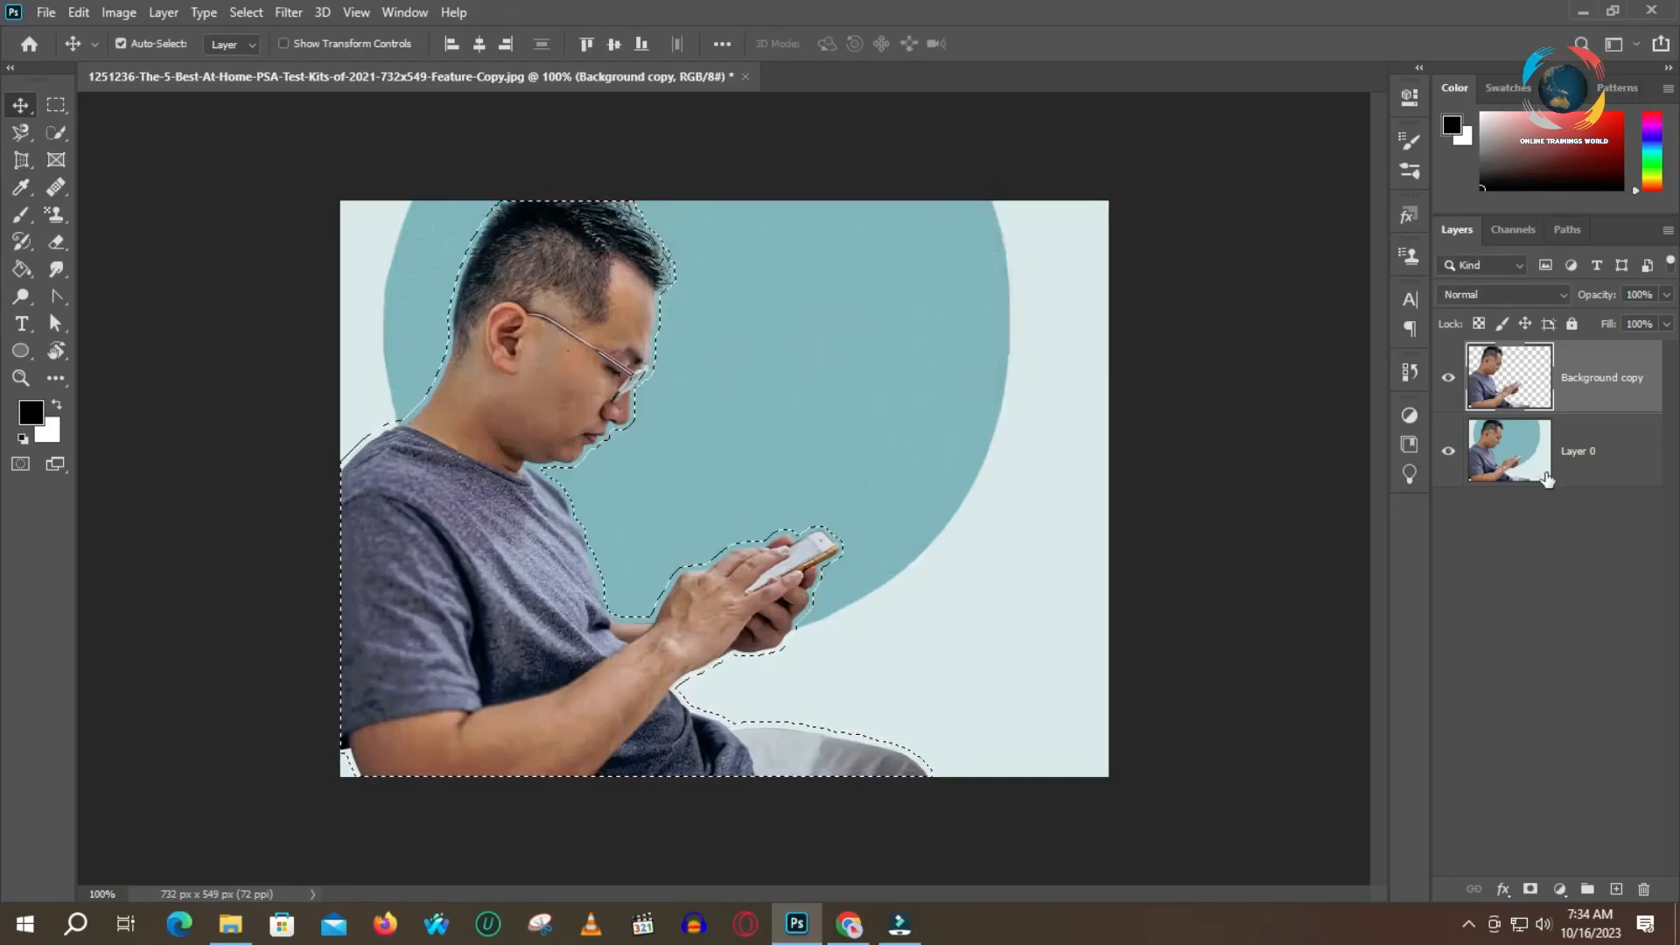
# Fill the selected area on Layer 0 with Content-Aware contents, Normal mode and 100% opacity
pyautogui.click(1606, 455)
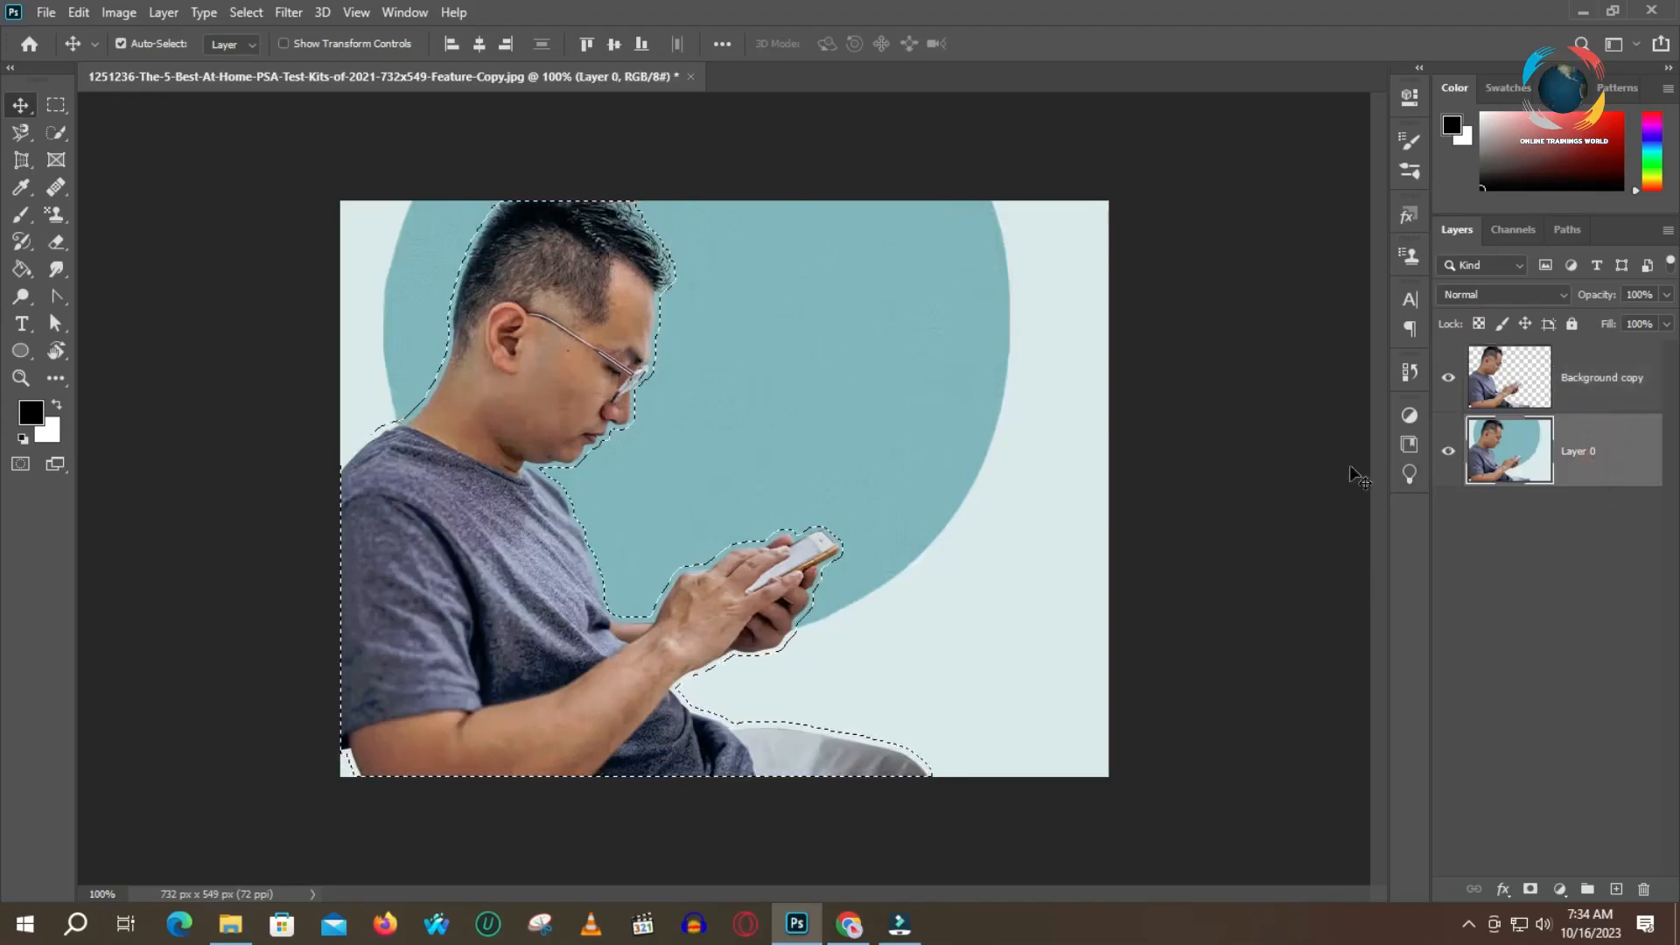
pyautogui.press('ctrl')
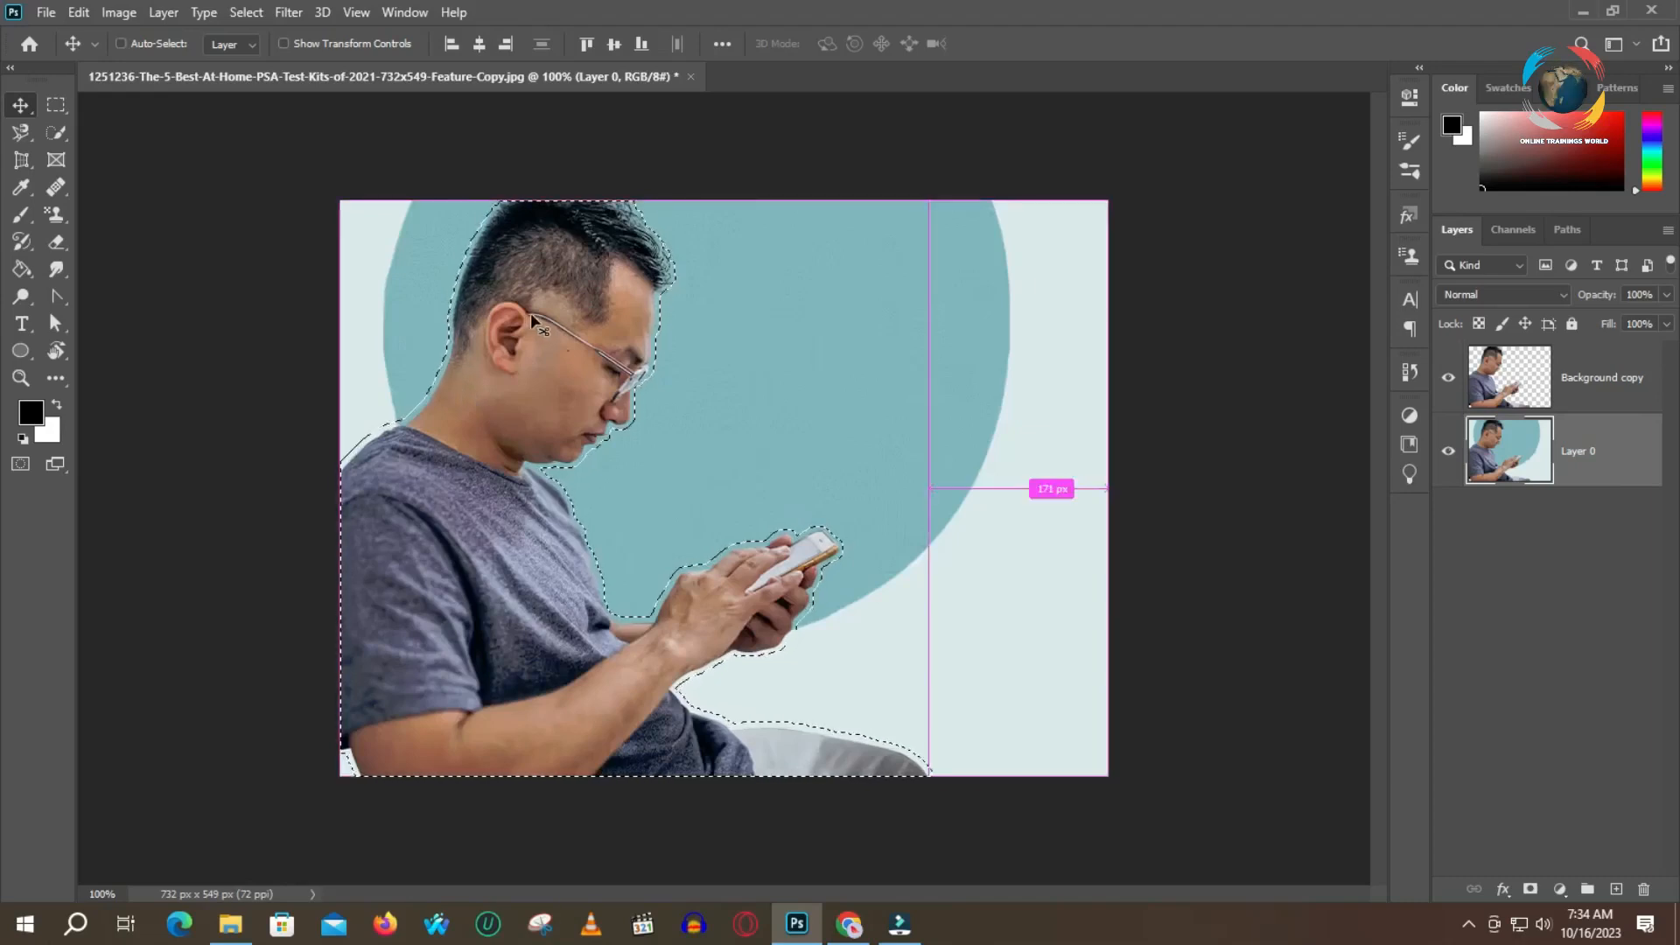
pyautogui.hotkey('shift', 'F5')
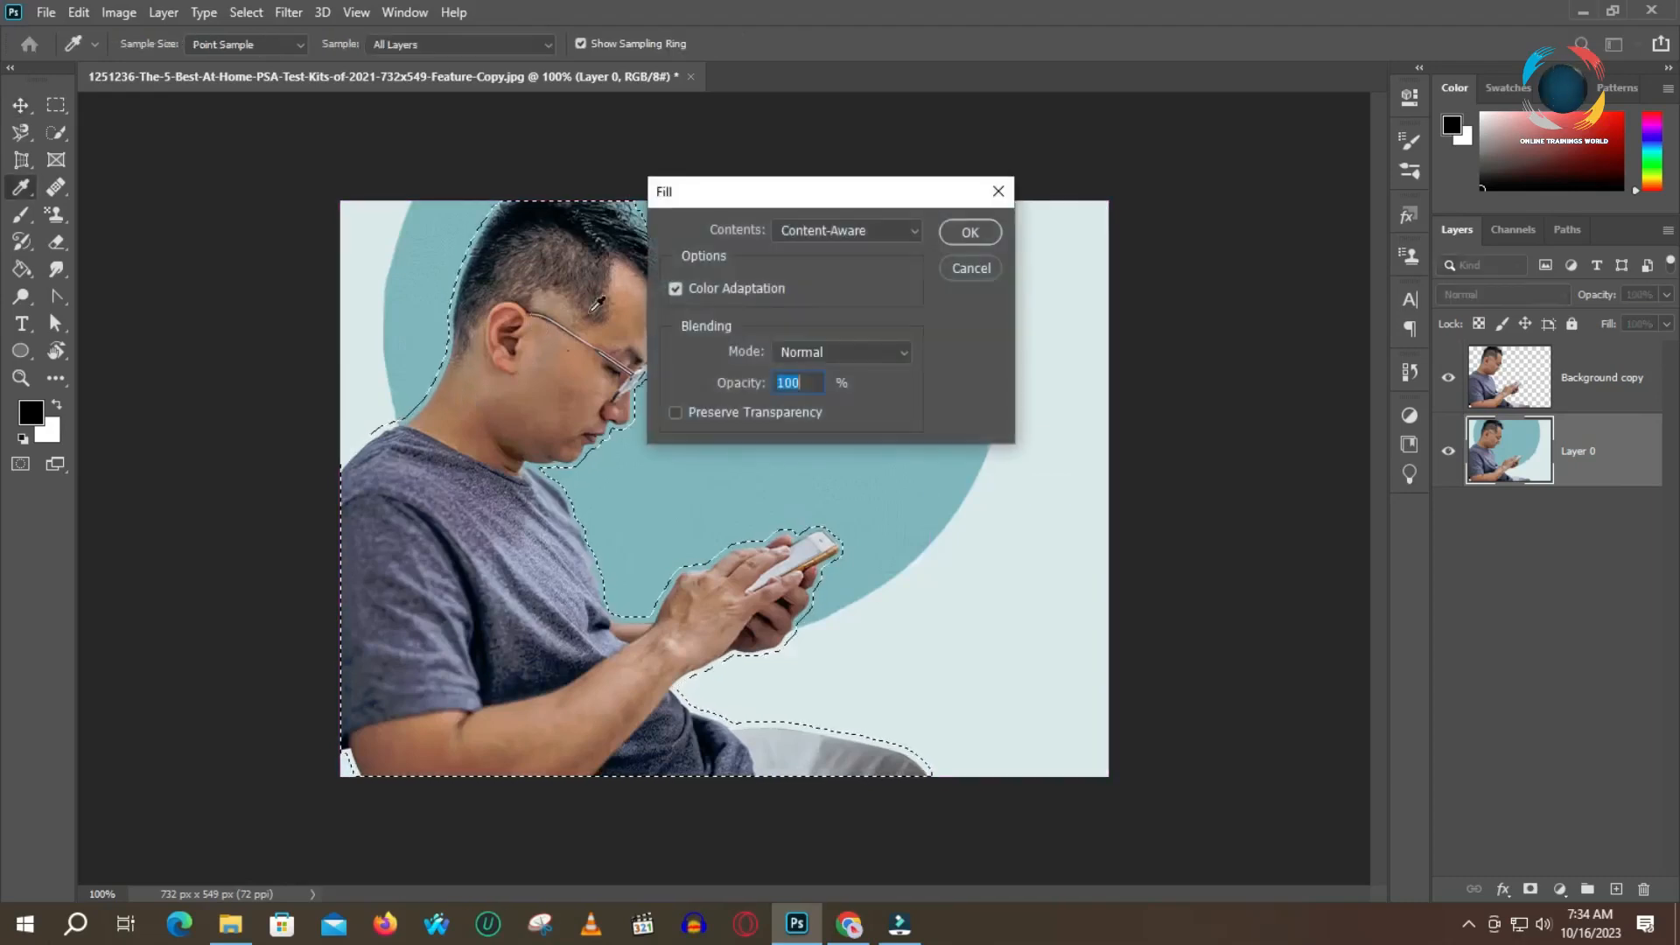
pyautogui.click(985, 233)
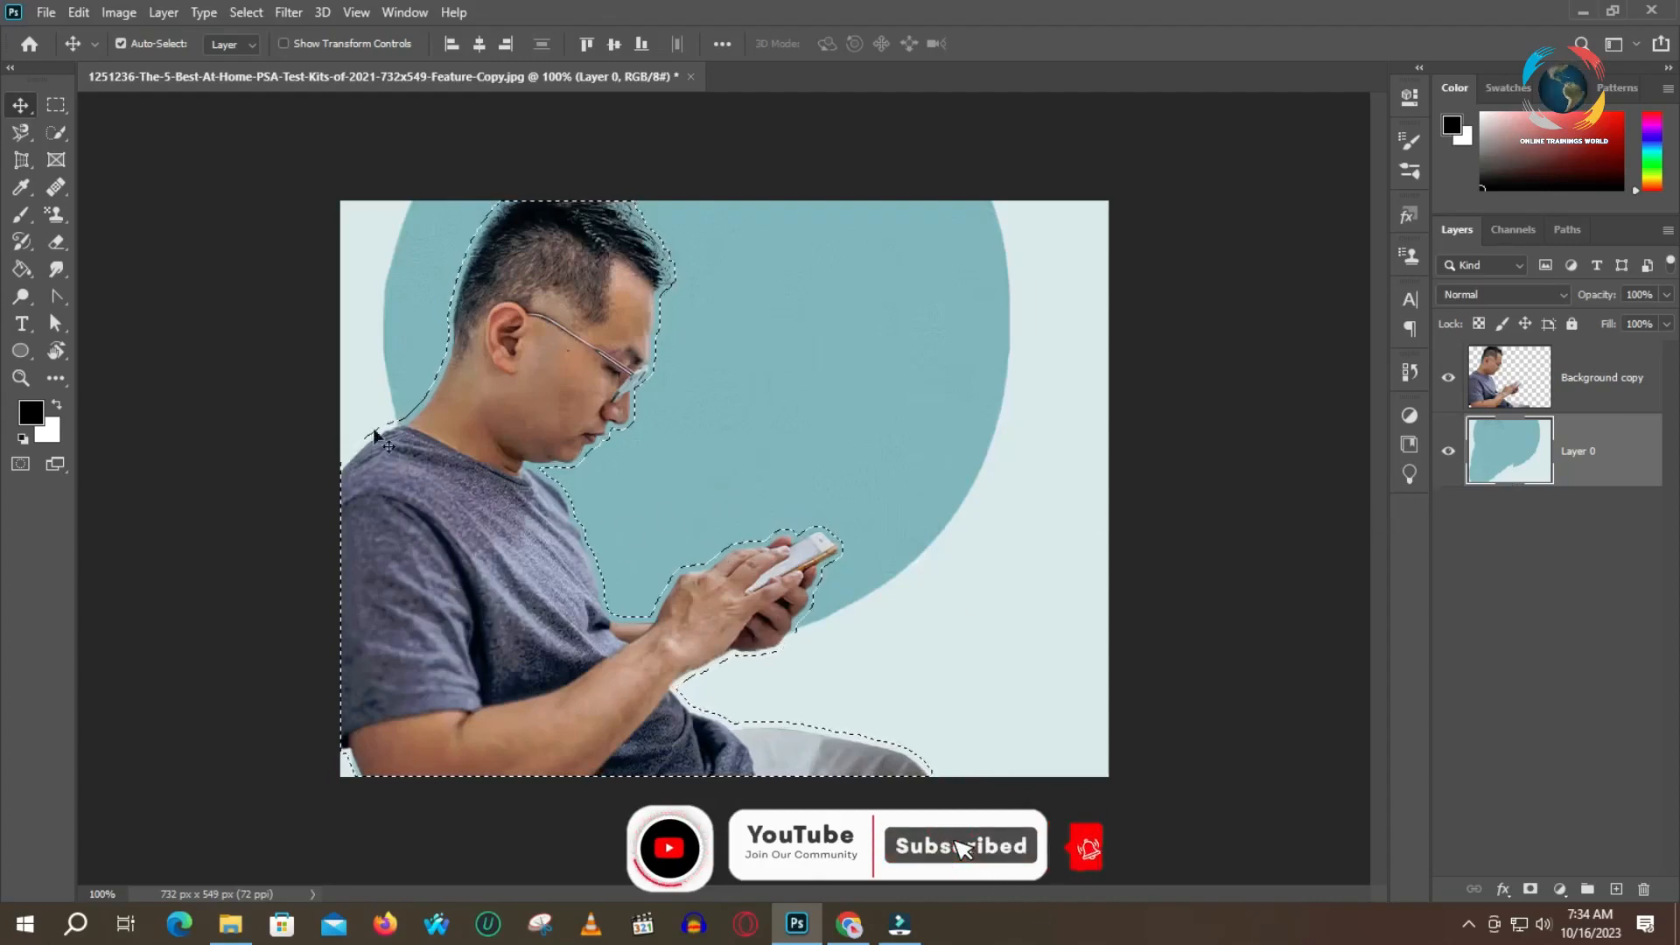
# Try moving the filled area of Layer 0 and the cut-out man aside, undoing each move
pyautogui.moveTo(626, 404); pyautogui.dragTo(1046, 408)
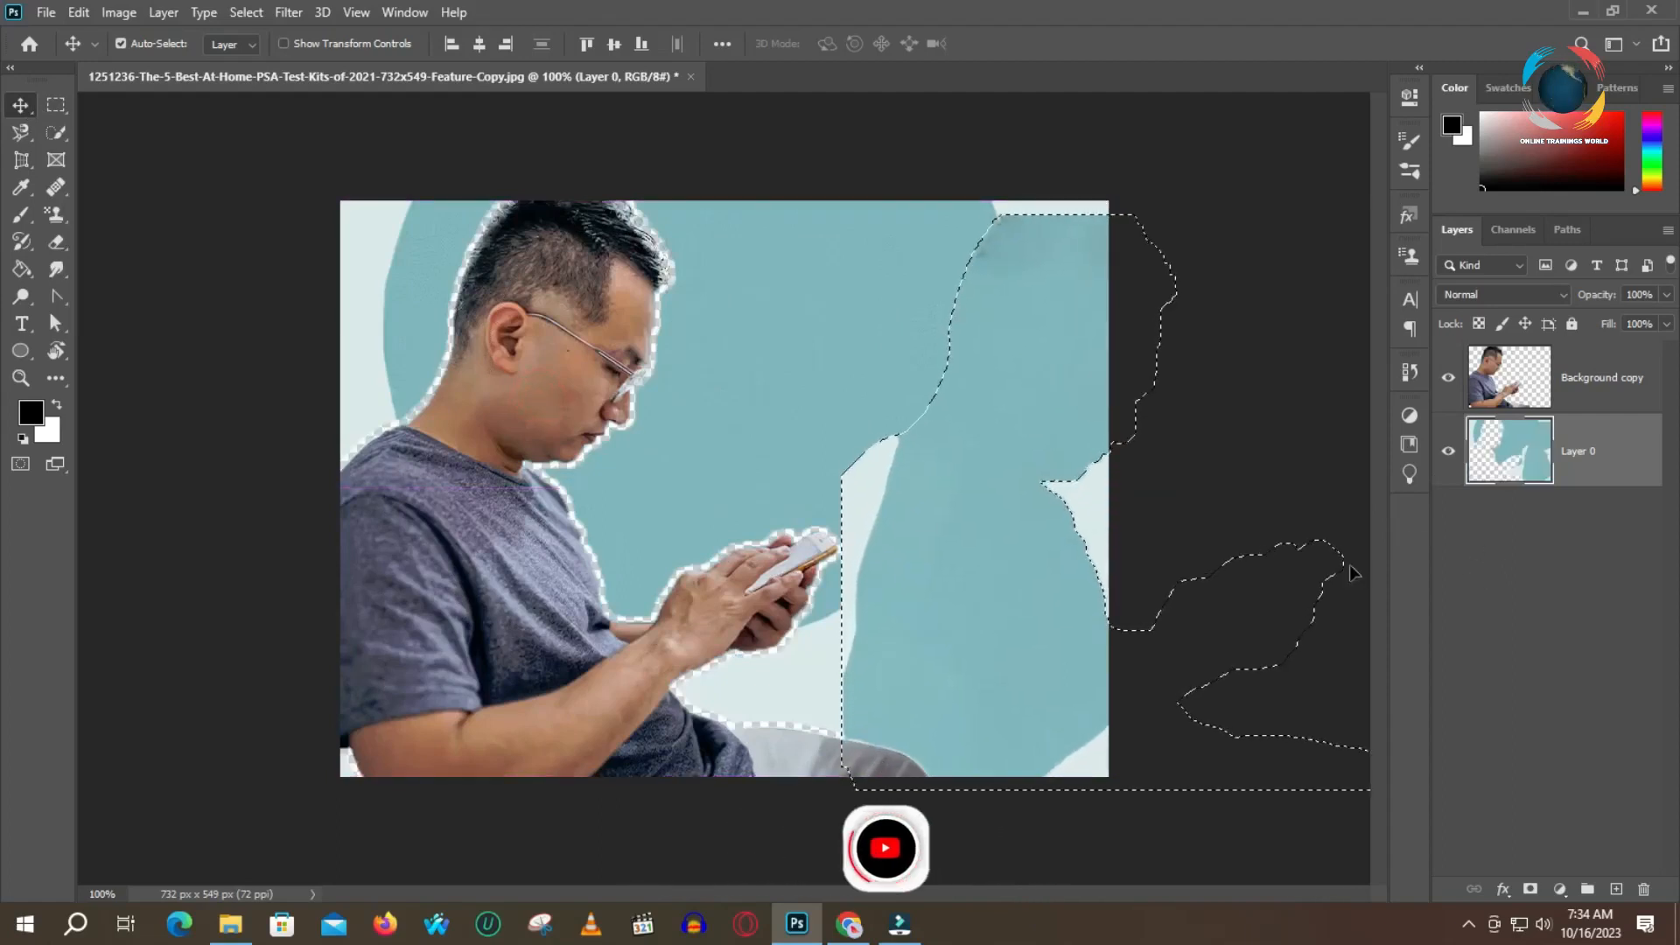
pyautogui.hotkey('ctrl', 'z')
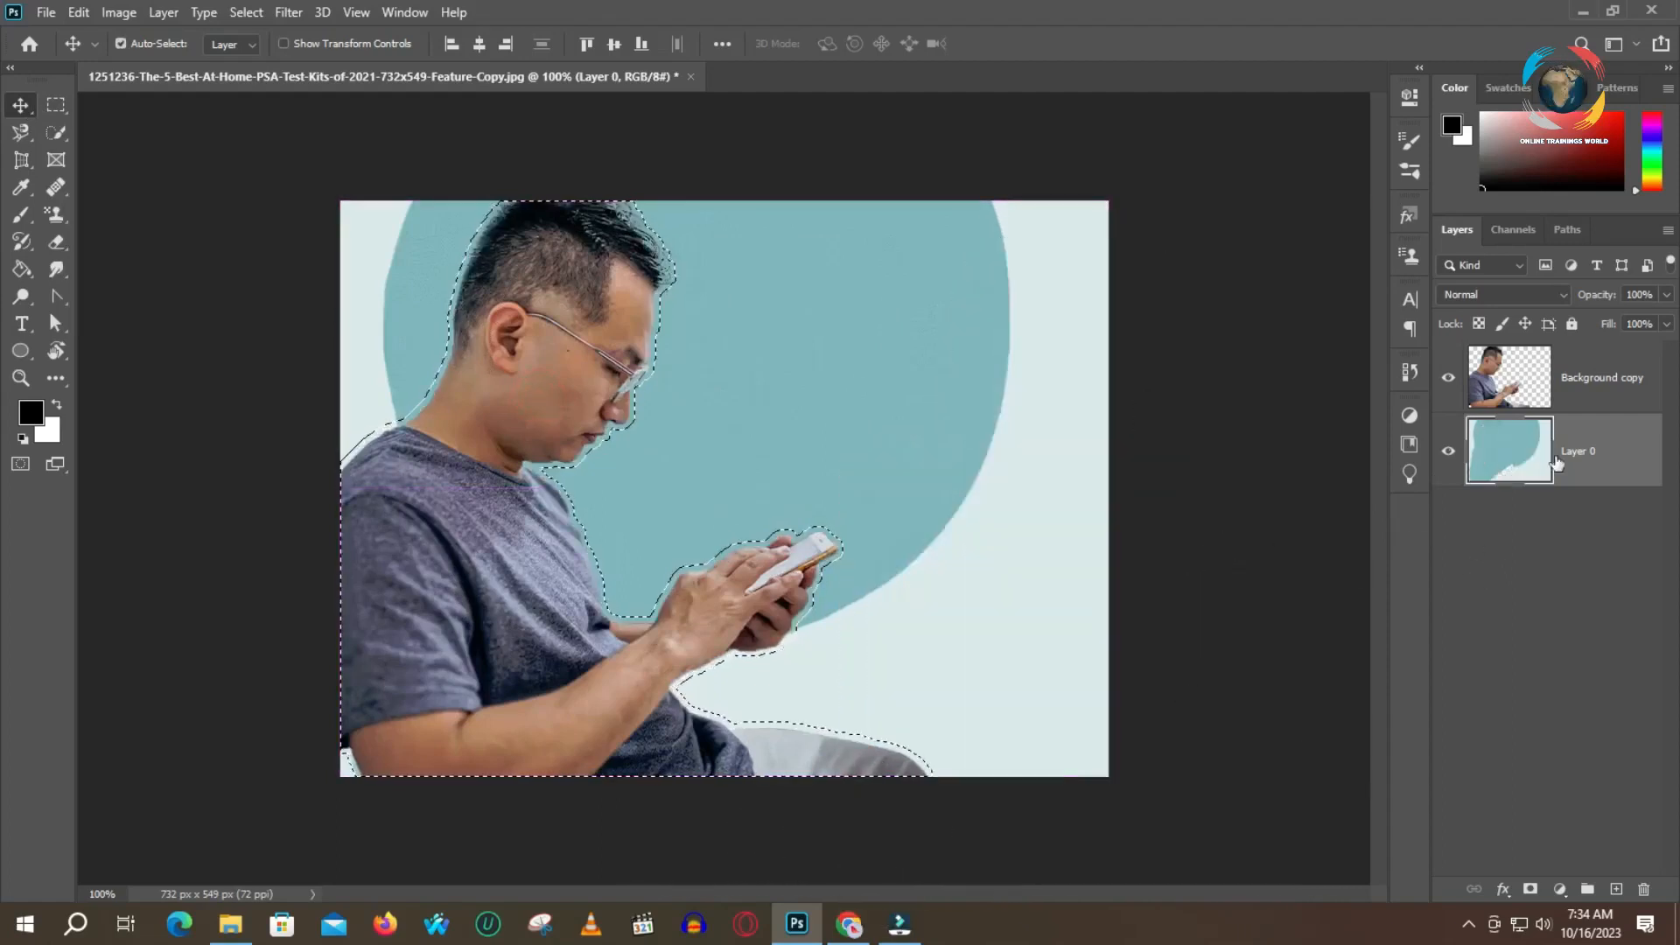
pyautogui.click(1557, 385)
pyautogui.moveTo(629, 322); pyautogui.dragTo(858, 410)
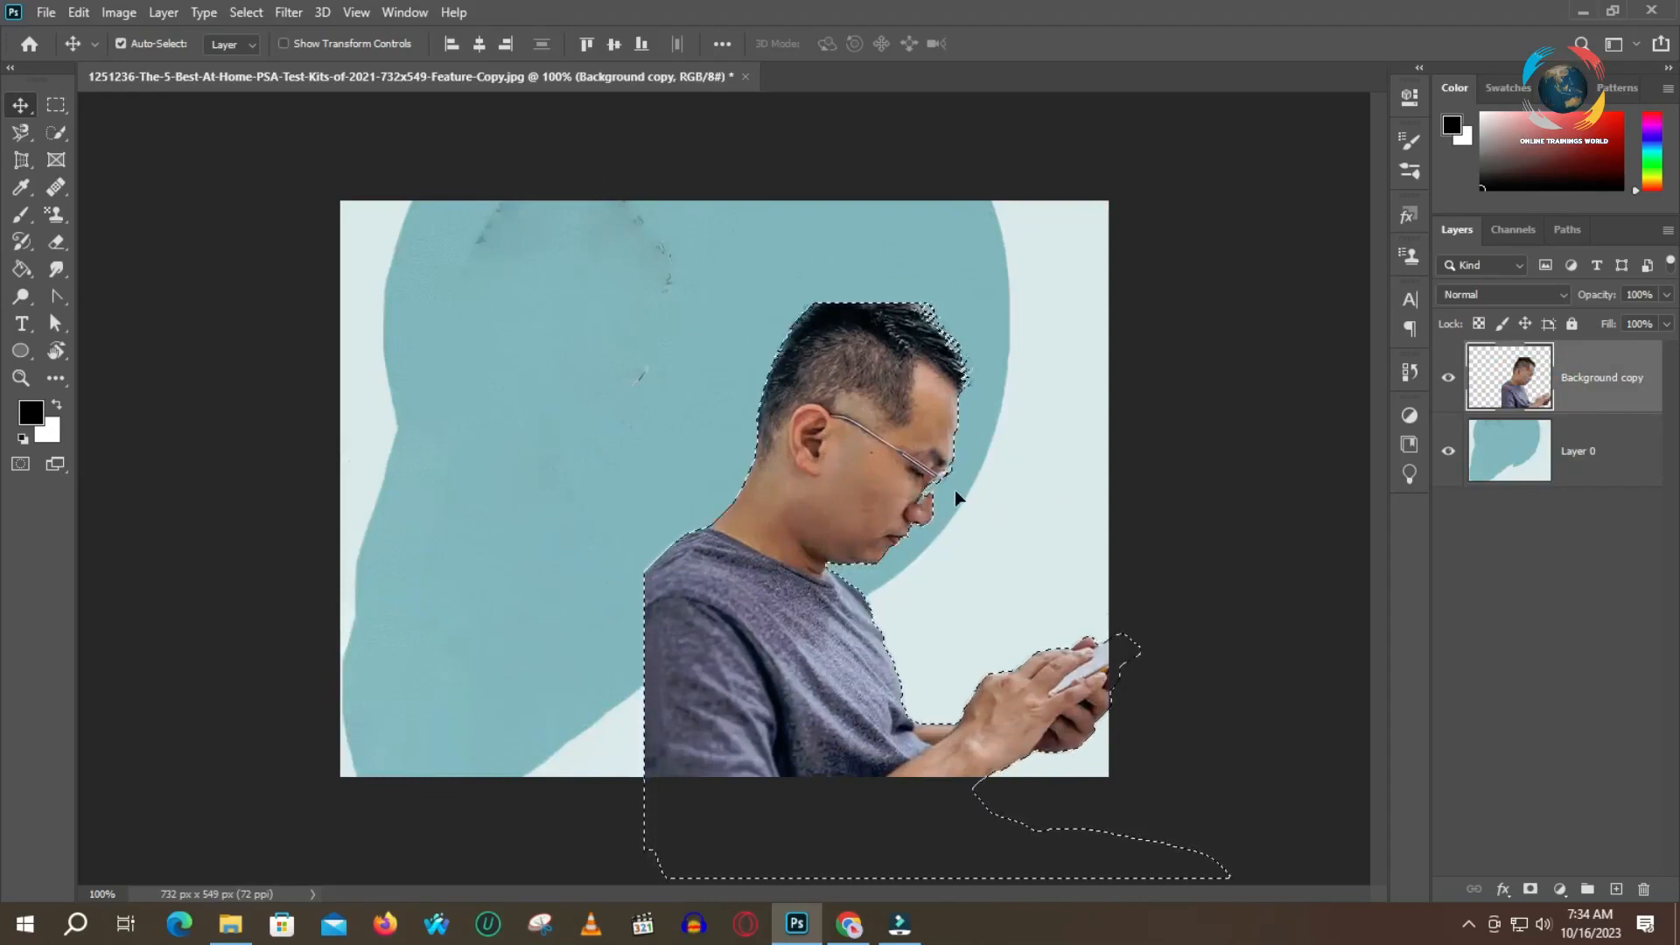
pyautogui.hotkey('ctrl', 'z')
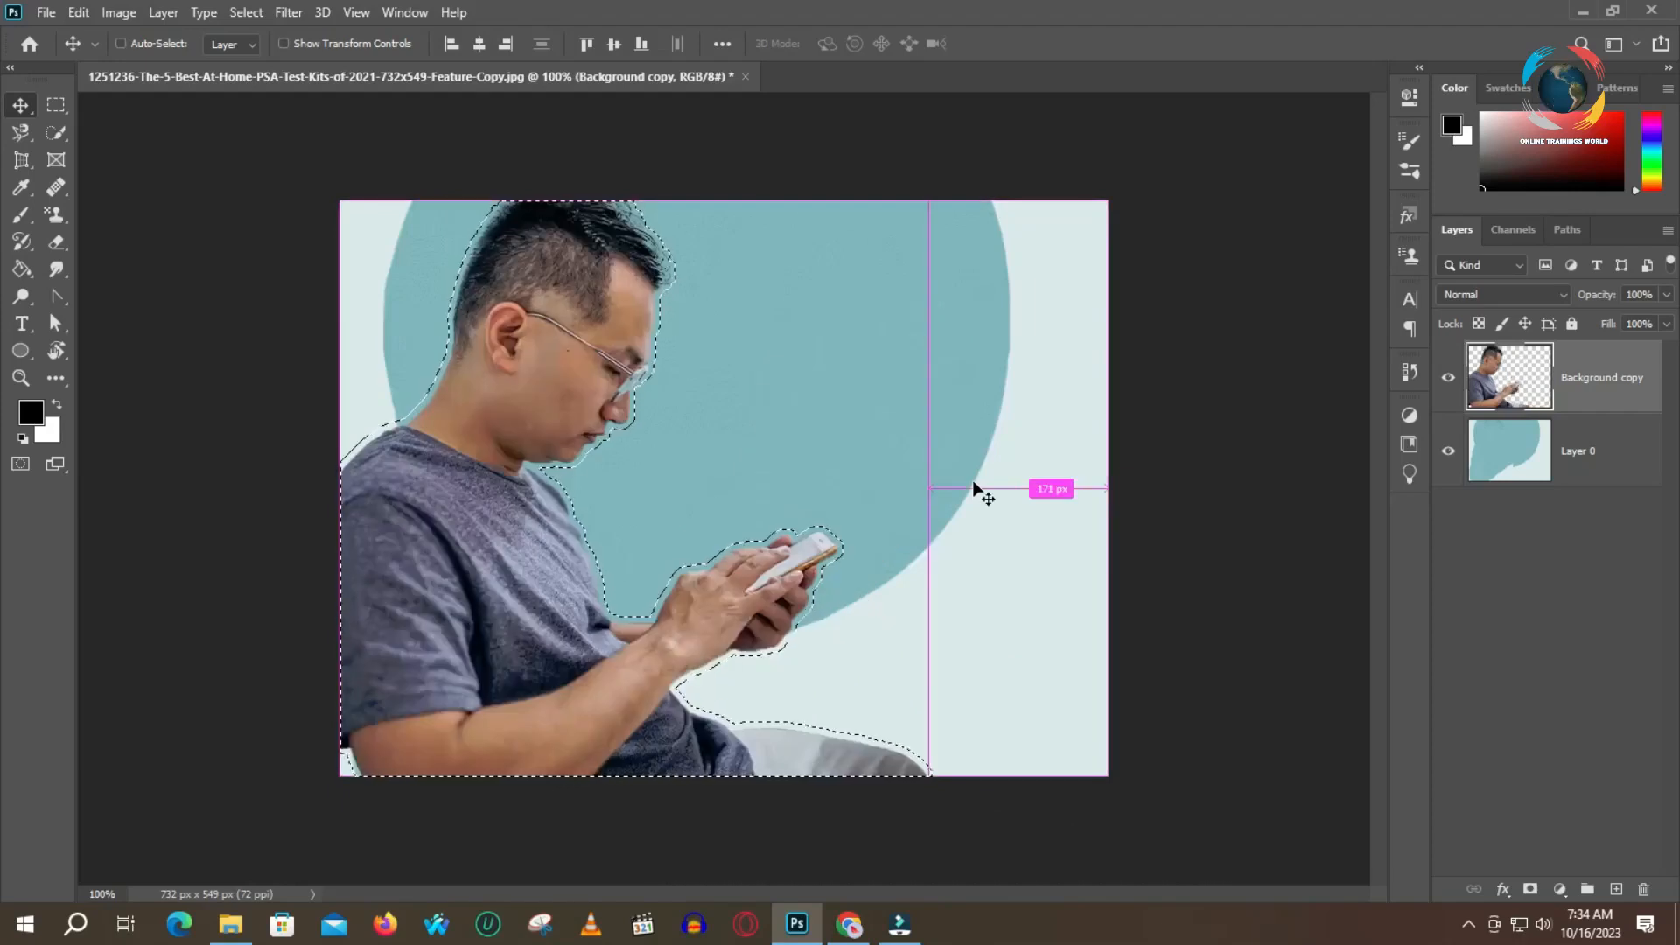
# Undo the moves, the background fill, the selection expansion and the Background layer's unlocking and hiding
pyautogui.hotkey('ctrl', 'z')
pyautogui.hotkey('ctrl', 'z')
pyautogui.hotkey('ctrl', 'z')
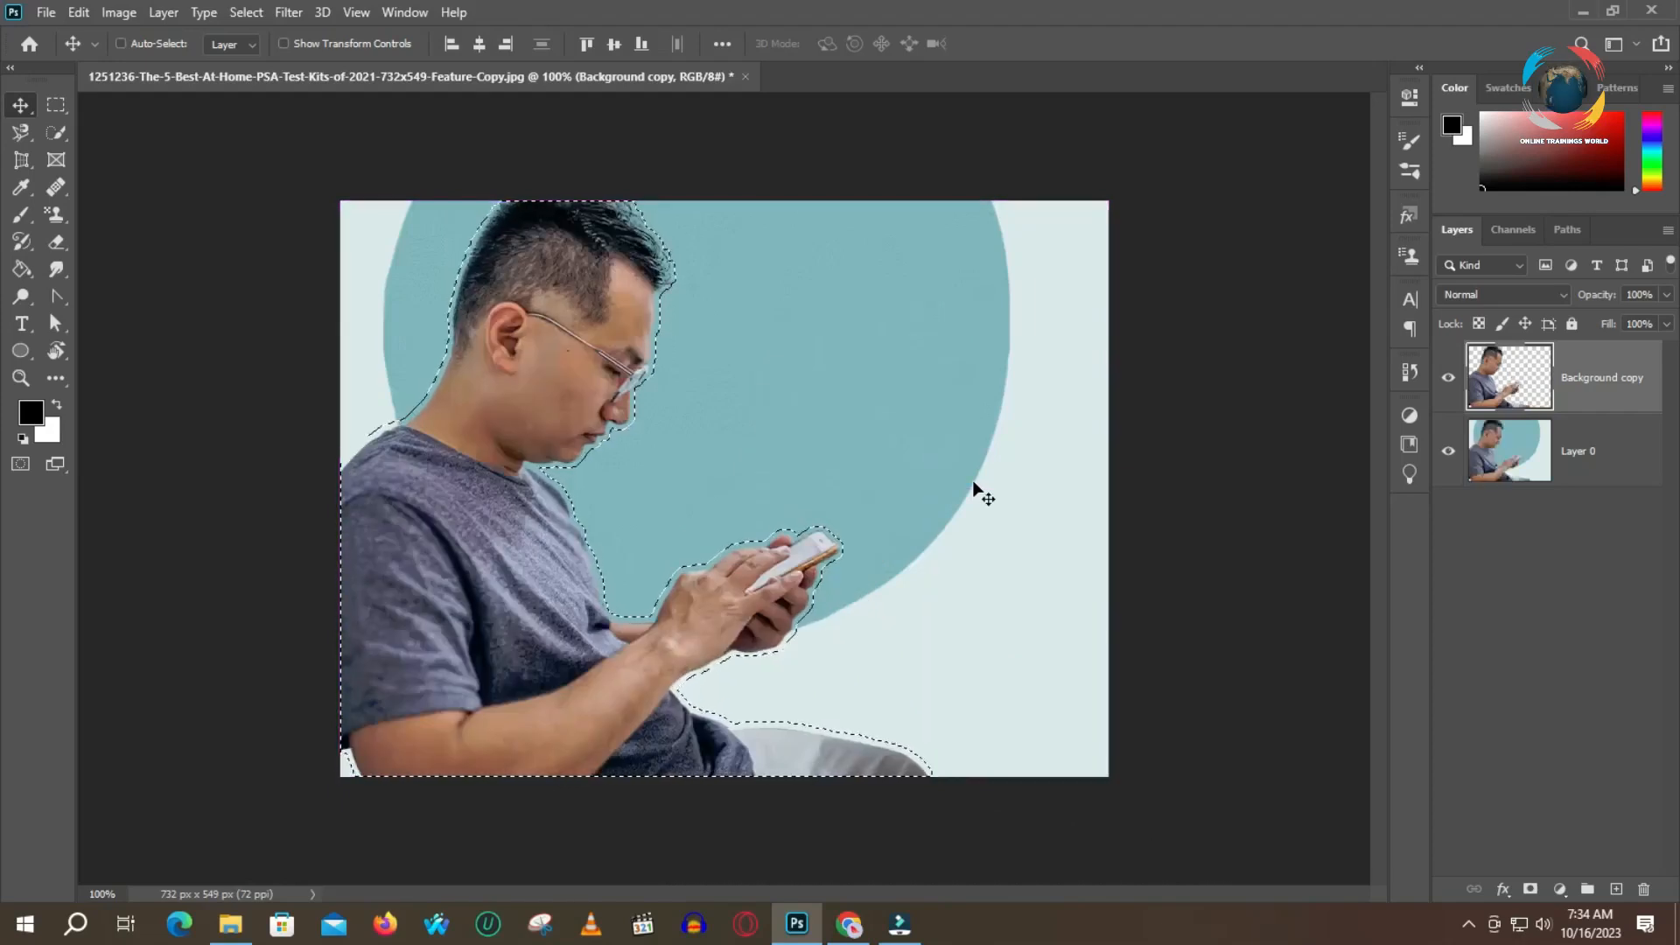
pyautogui.hotkey('ctrl', 'z')
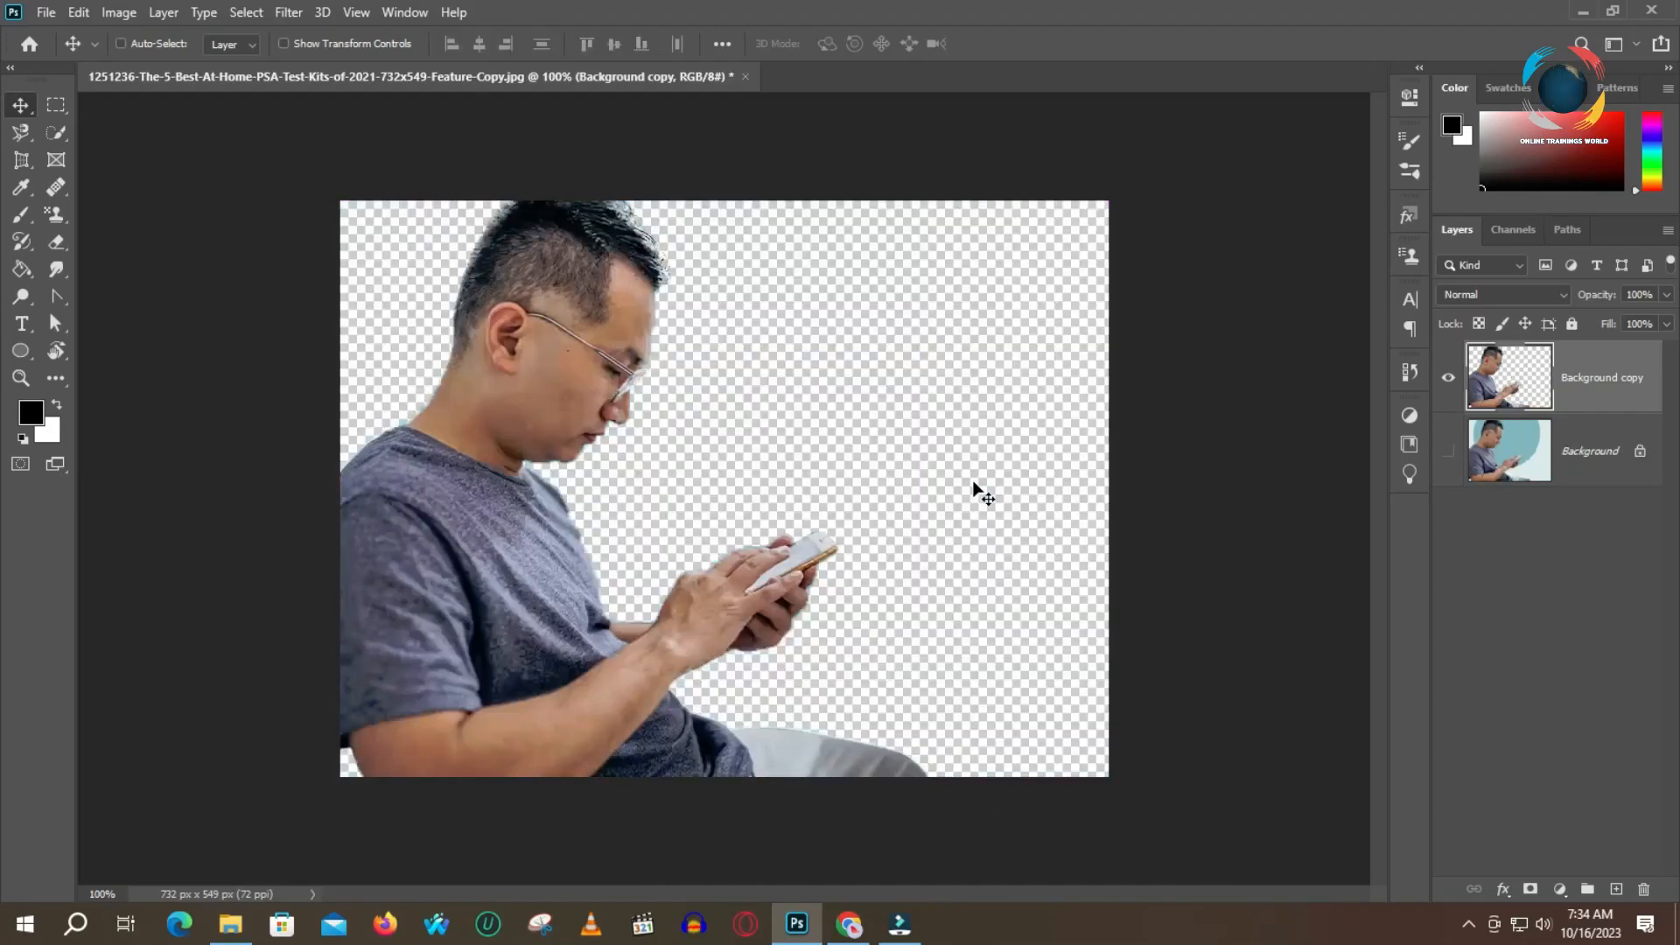
pyautogui.hotkey('ctrl', 'z')
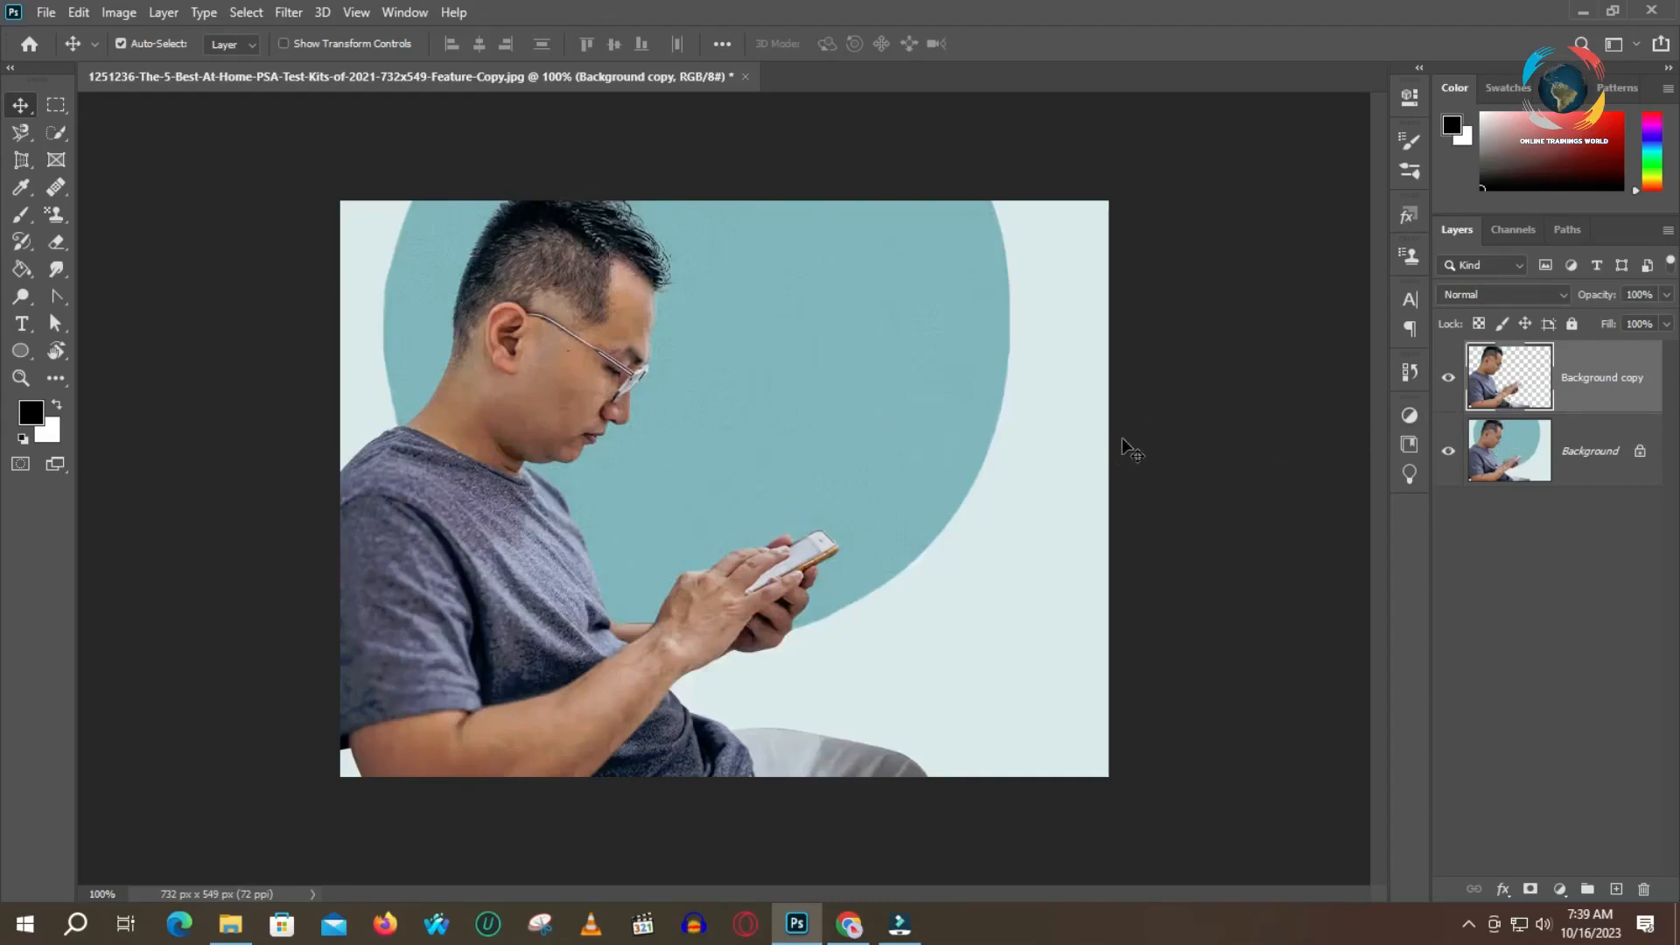
# Load the cut-out man's outline from the Background copy layer as a selection and expand it by 10 pixels
pyautogui.keyDown('ctrl'); pyautogui.click(1521, 378); pyautogui.keyUp('ctrl')
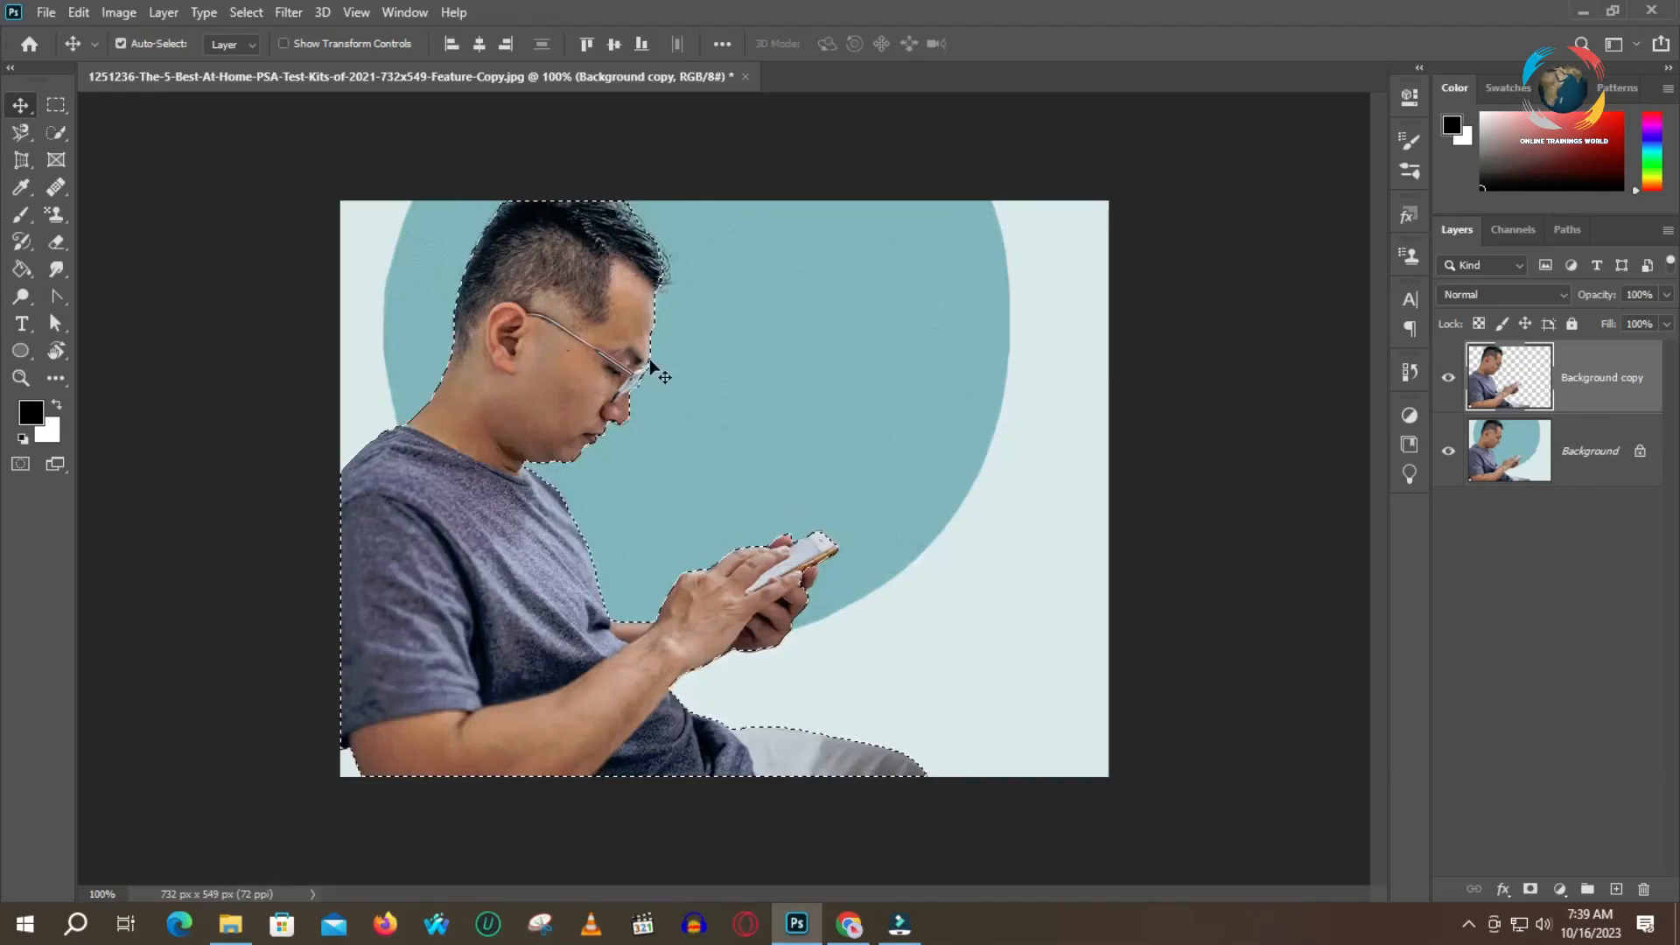
pyautogui.click(246, 12)
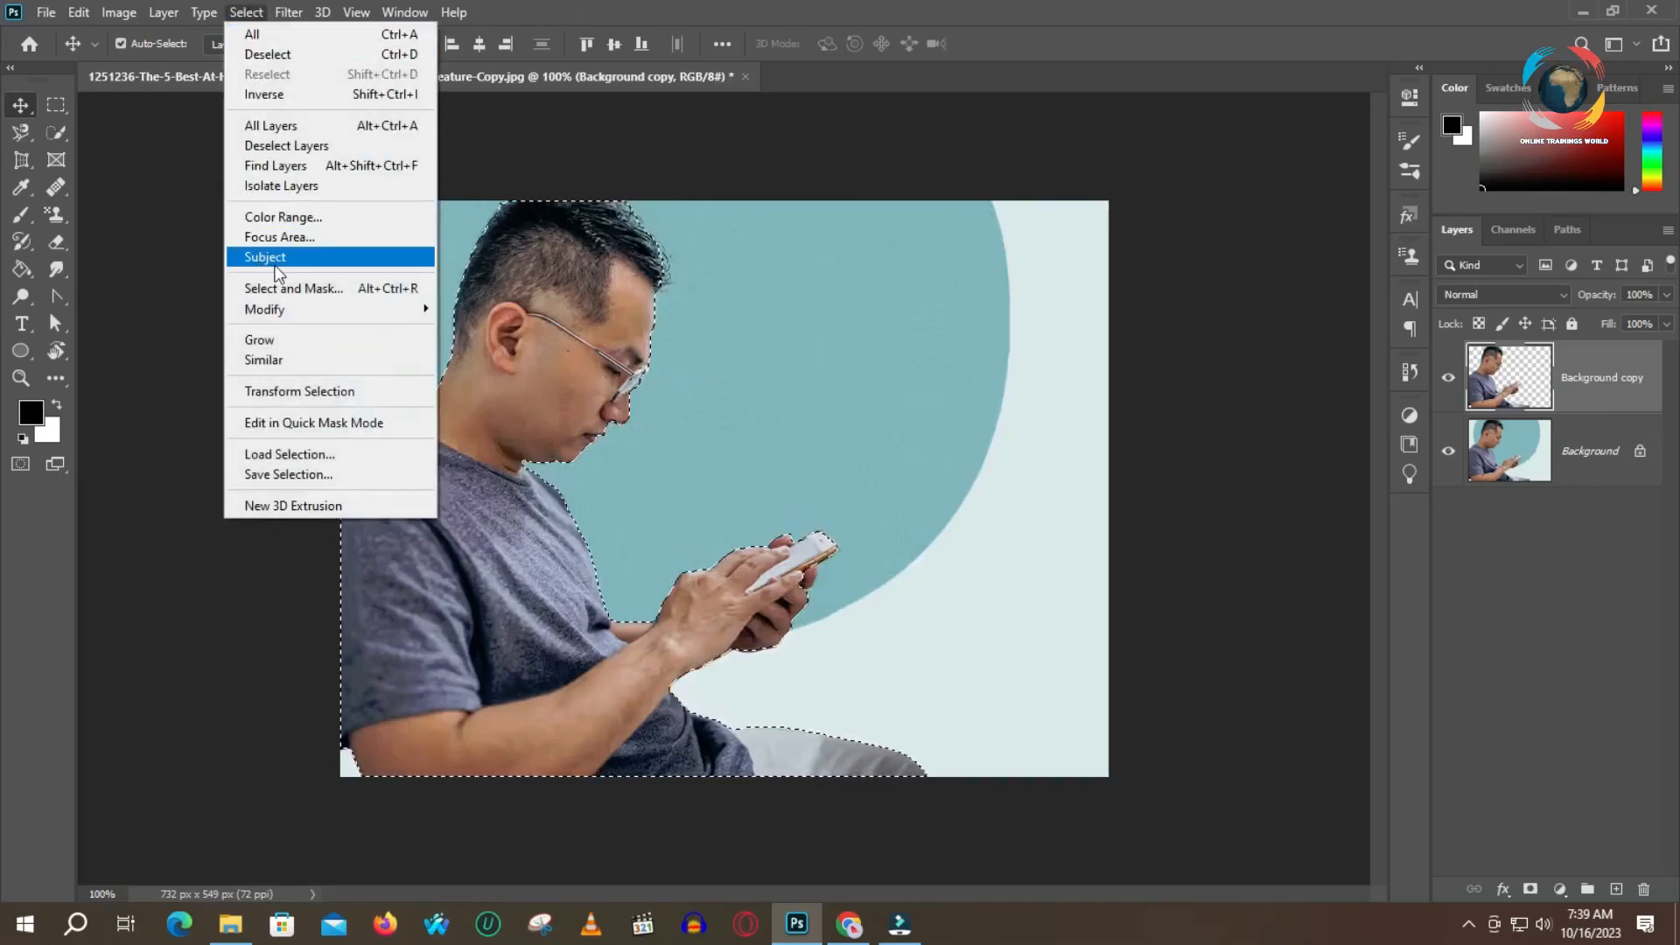
pyautogui.moveTo(273, 310)
pyautogui.click(485, 350)
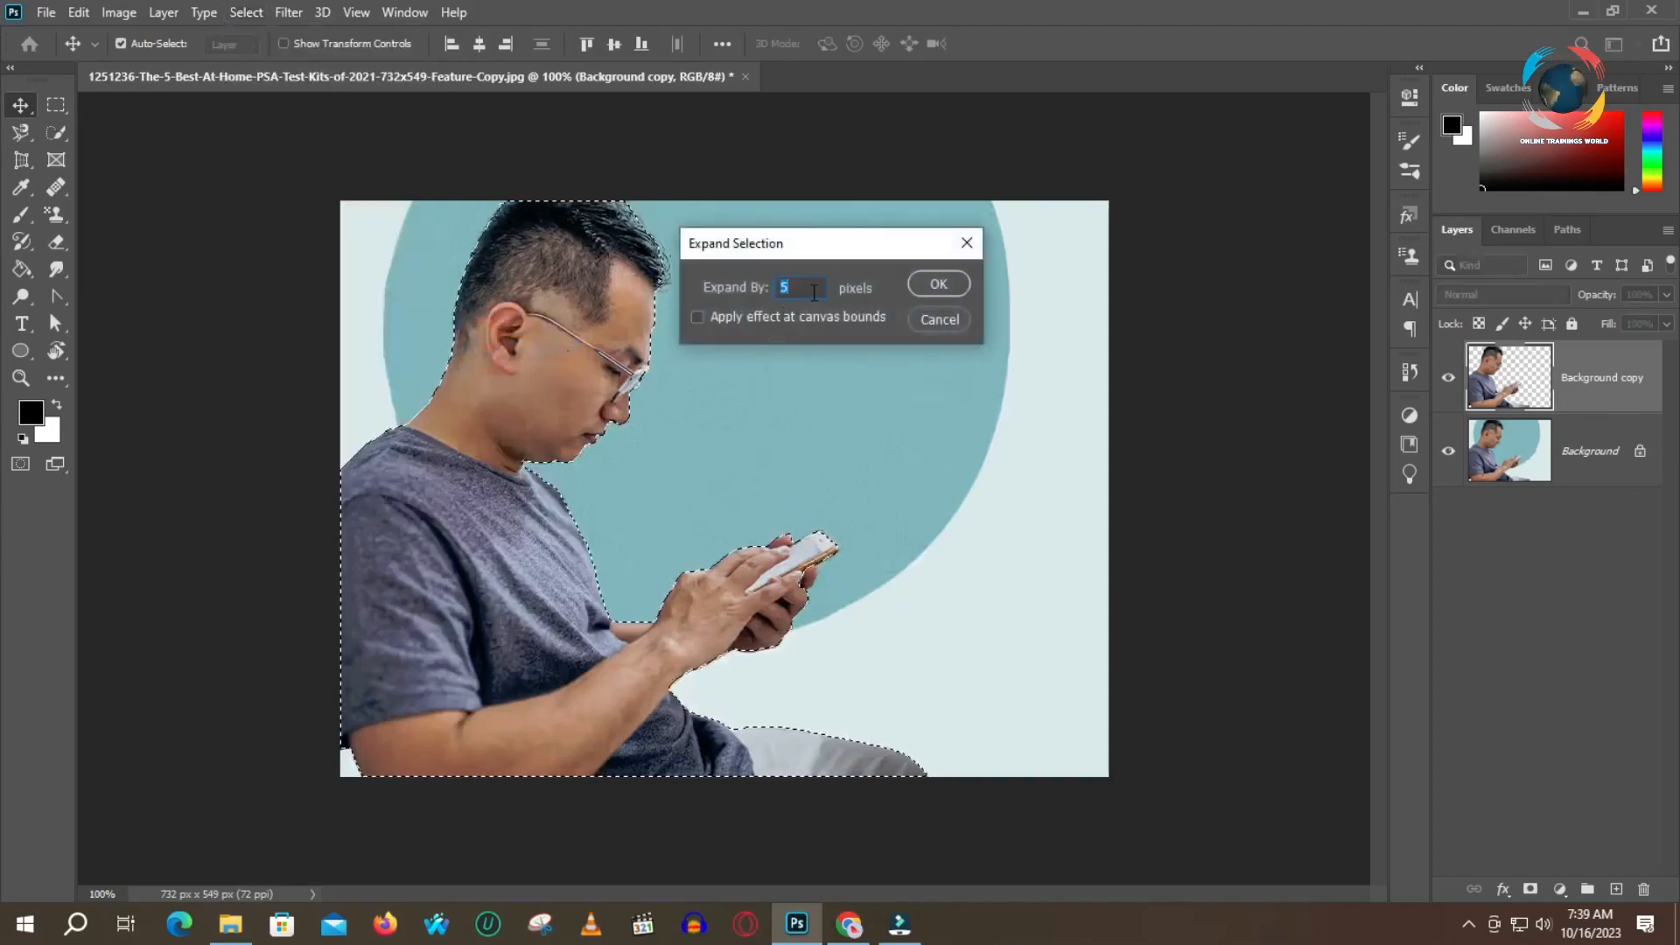
pyautogui.write('10')
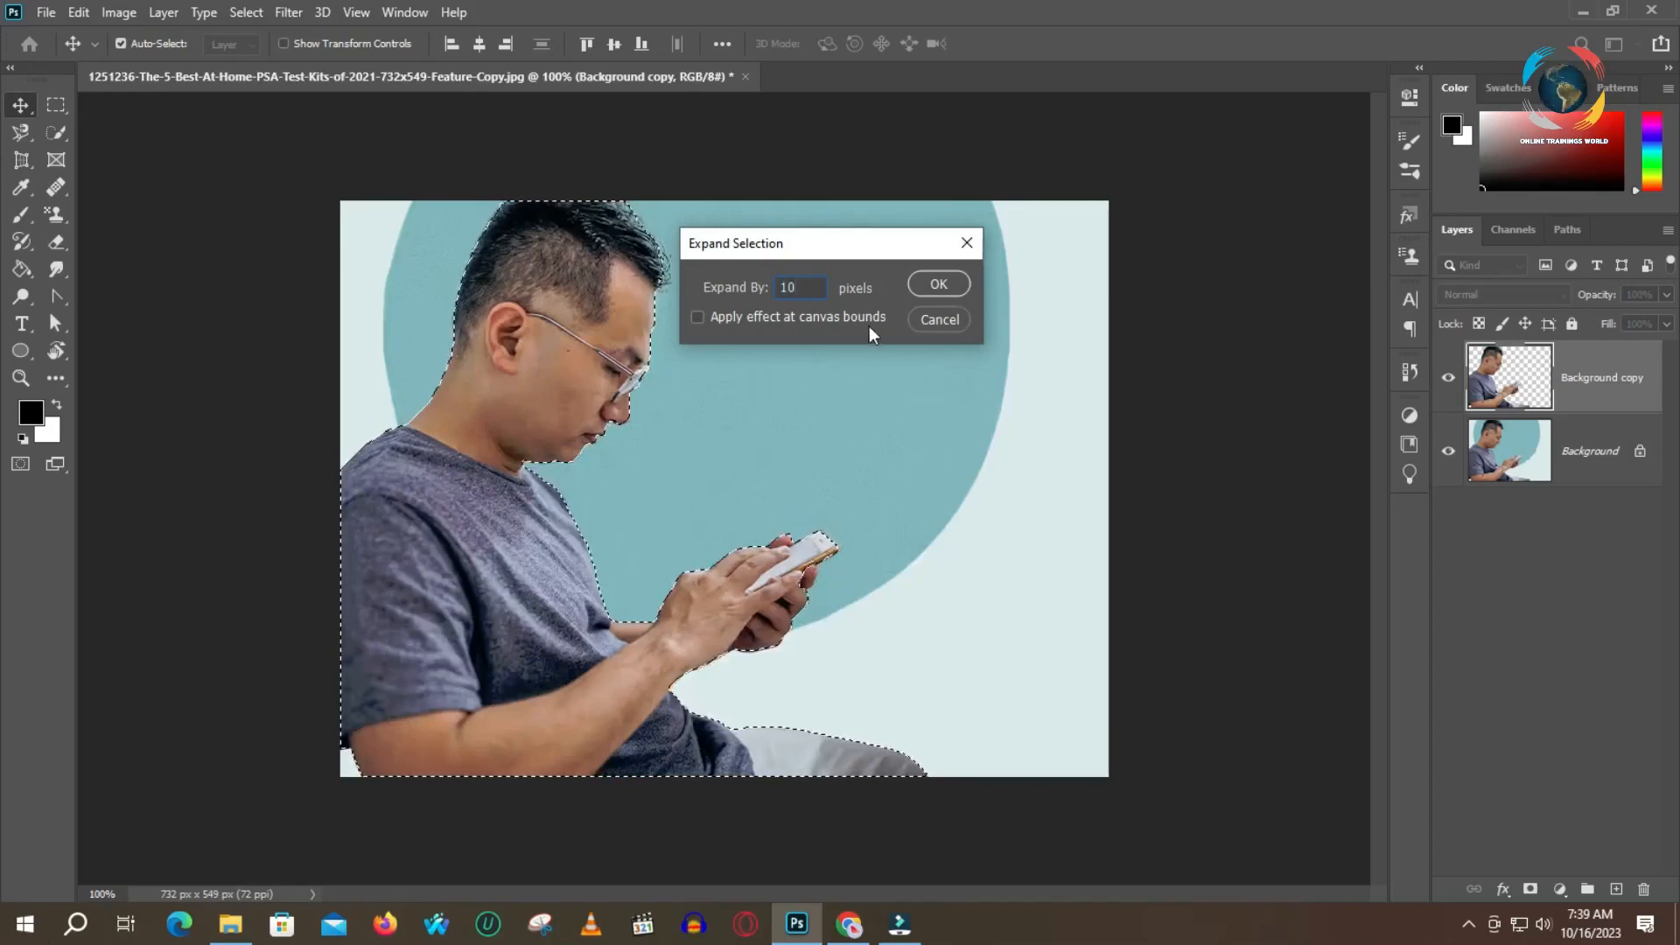
pyautogui.click(943, 287)
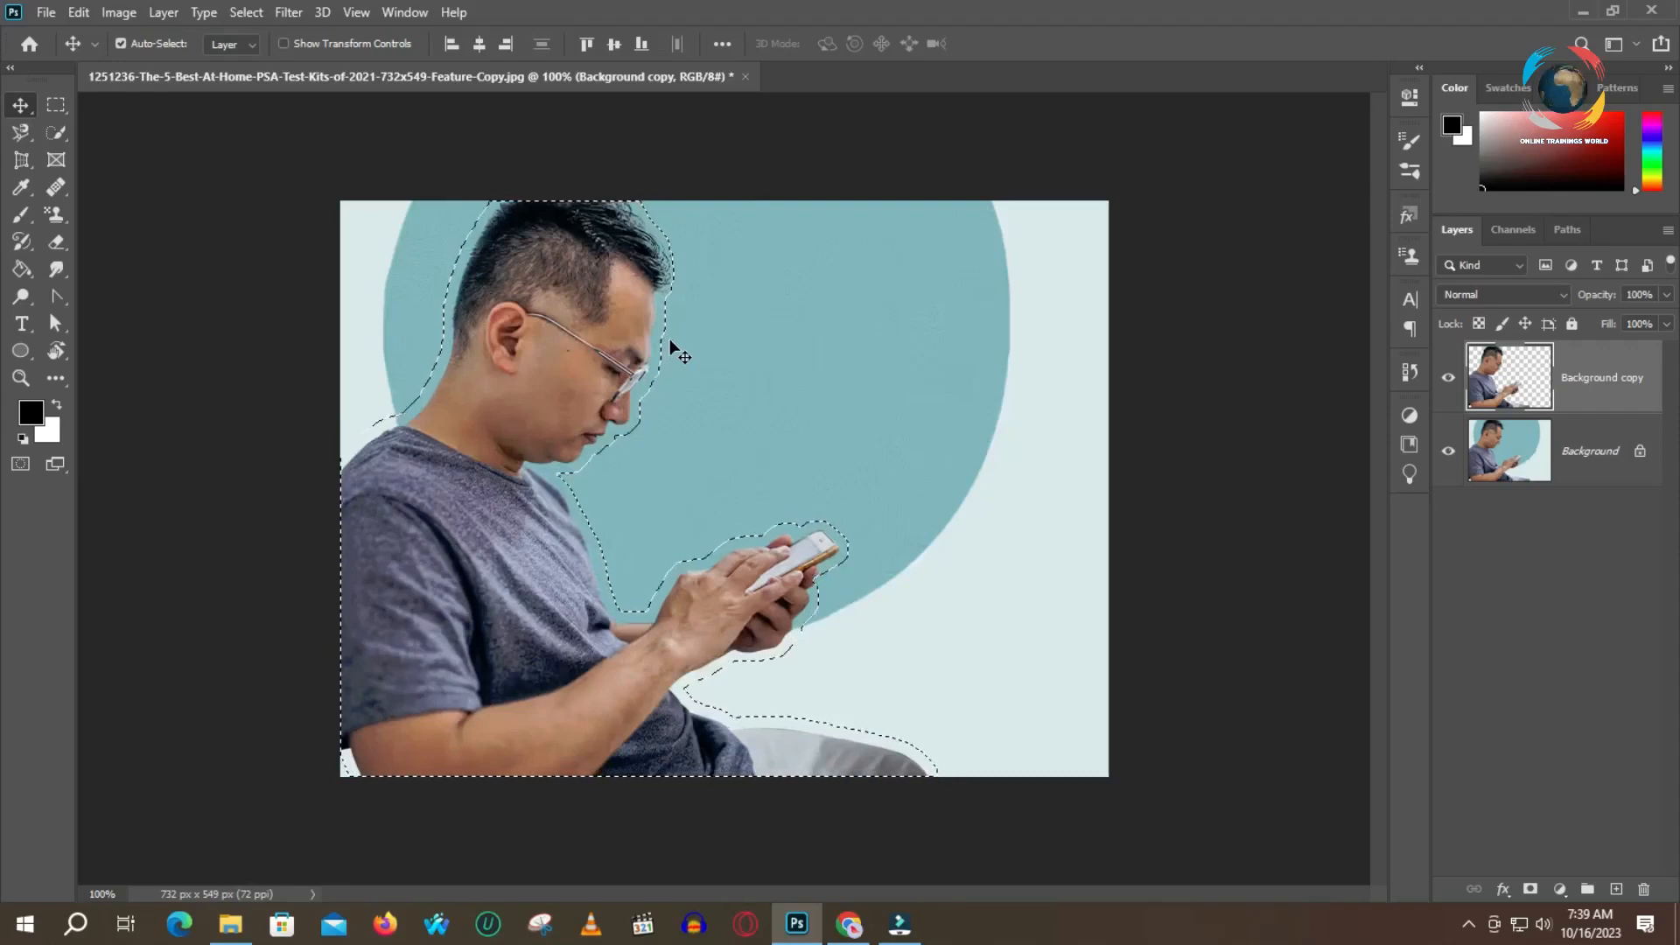
# Fill the selected area on the Background layer with Content-Aware contents, Color Adaptation, Normal mode and 100% opacity
pyautogui.click(634, 480)
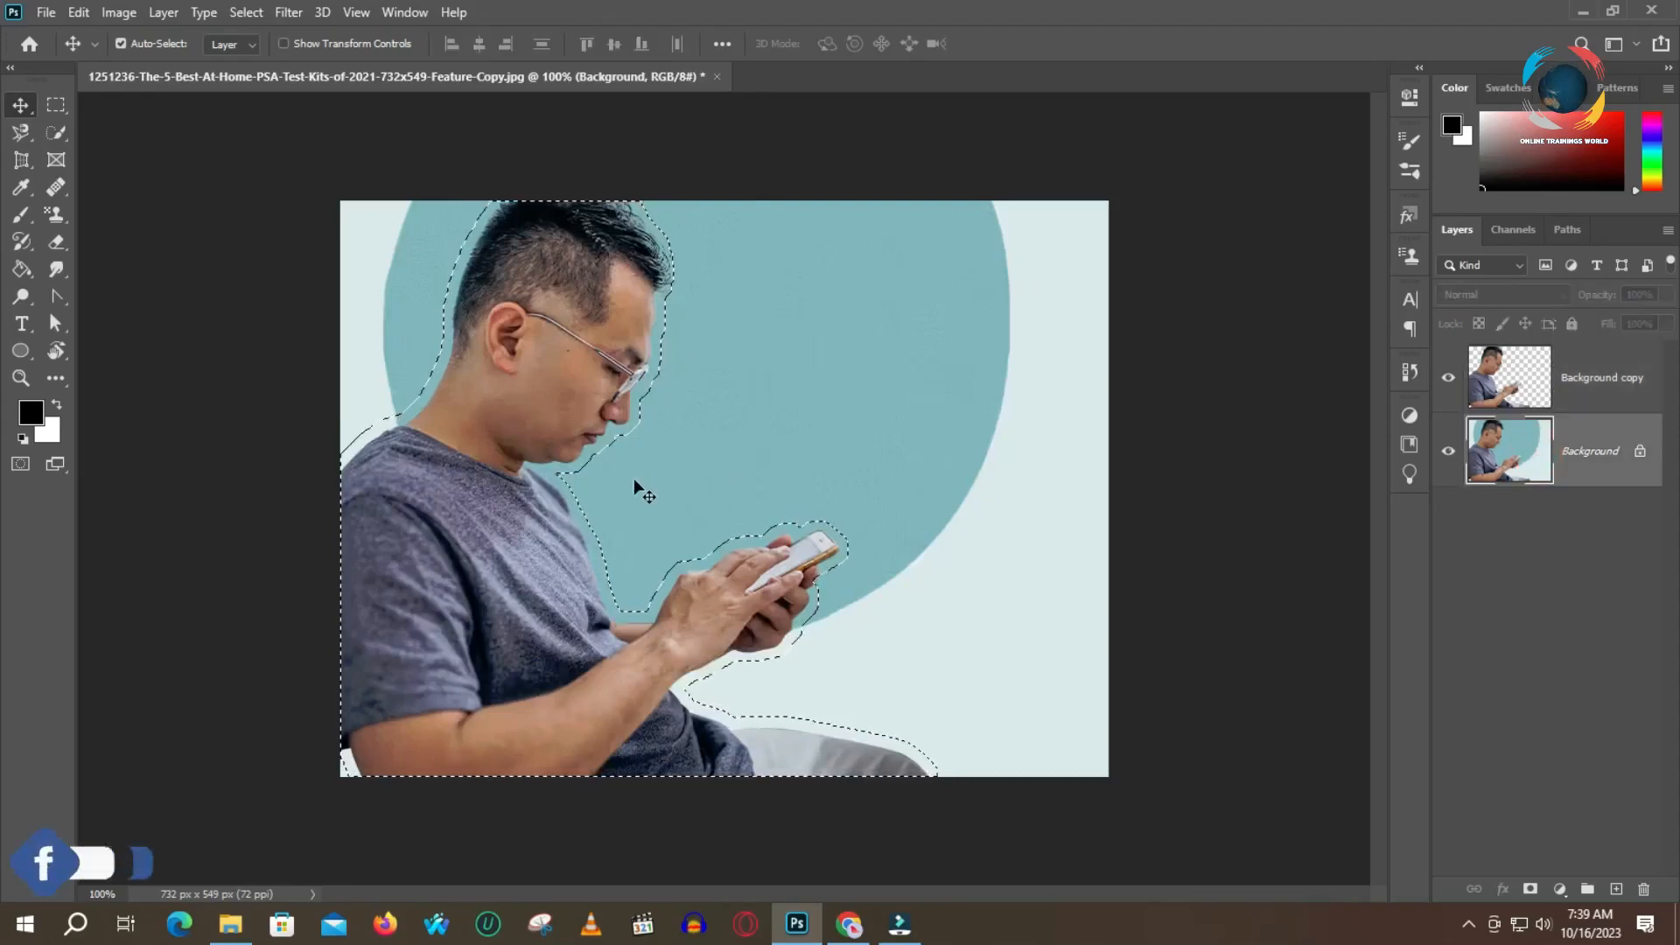
pyautogui.hotkey('shift', 'F5')
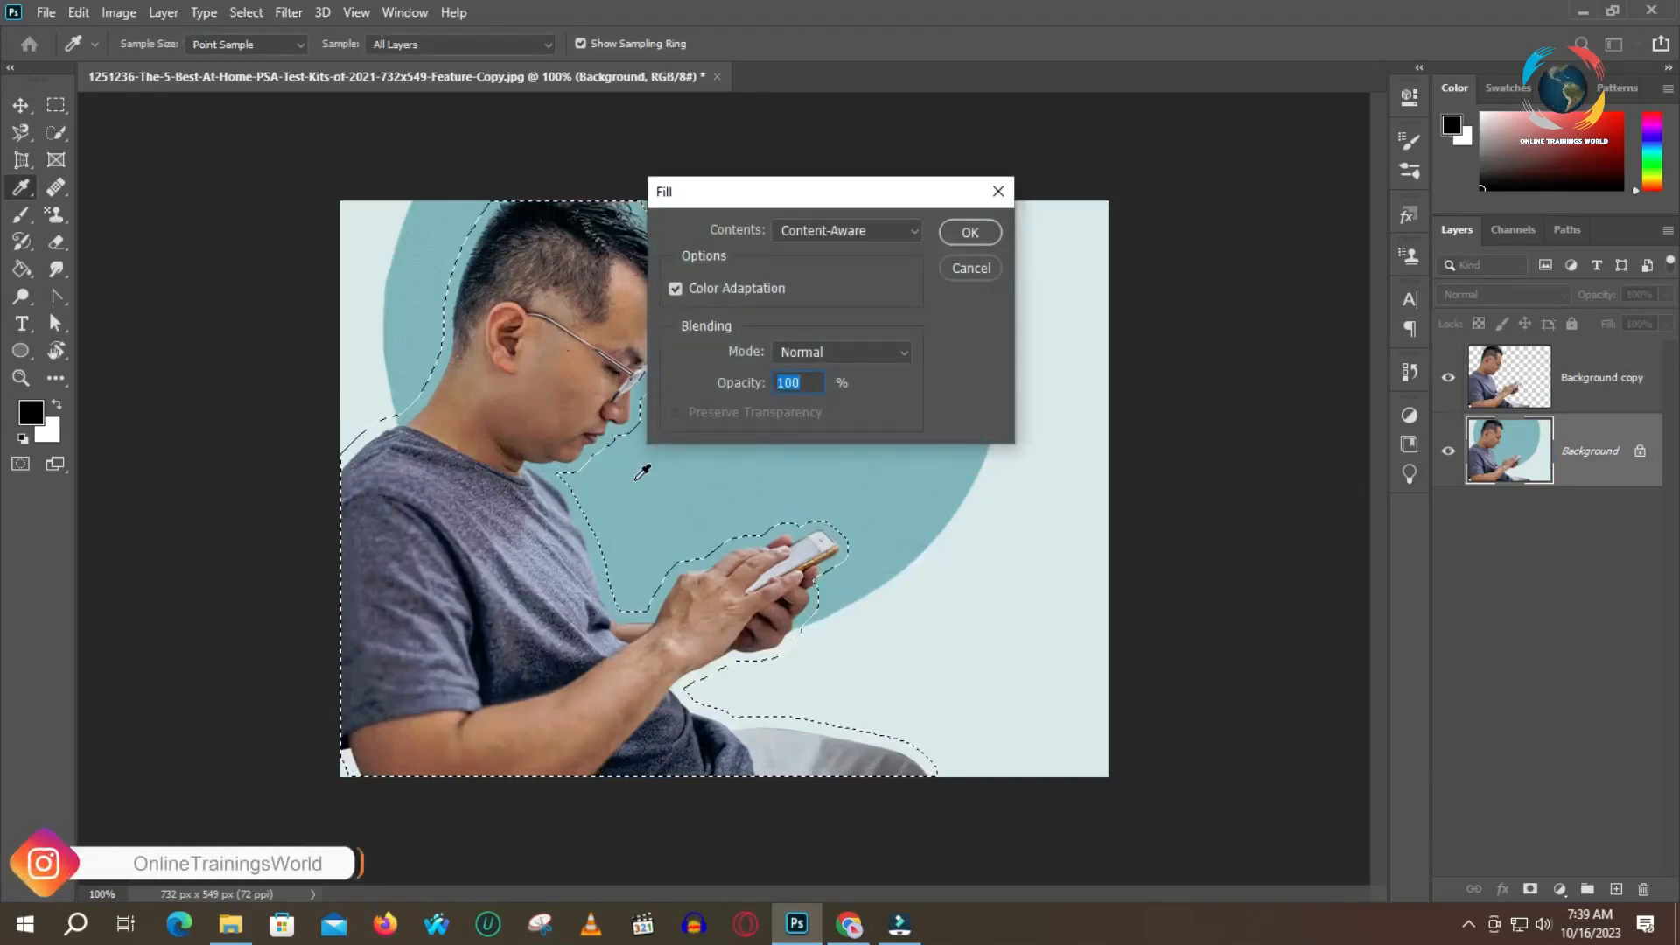
pyautogui.click(971, 232)
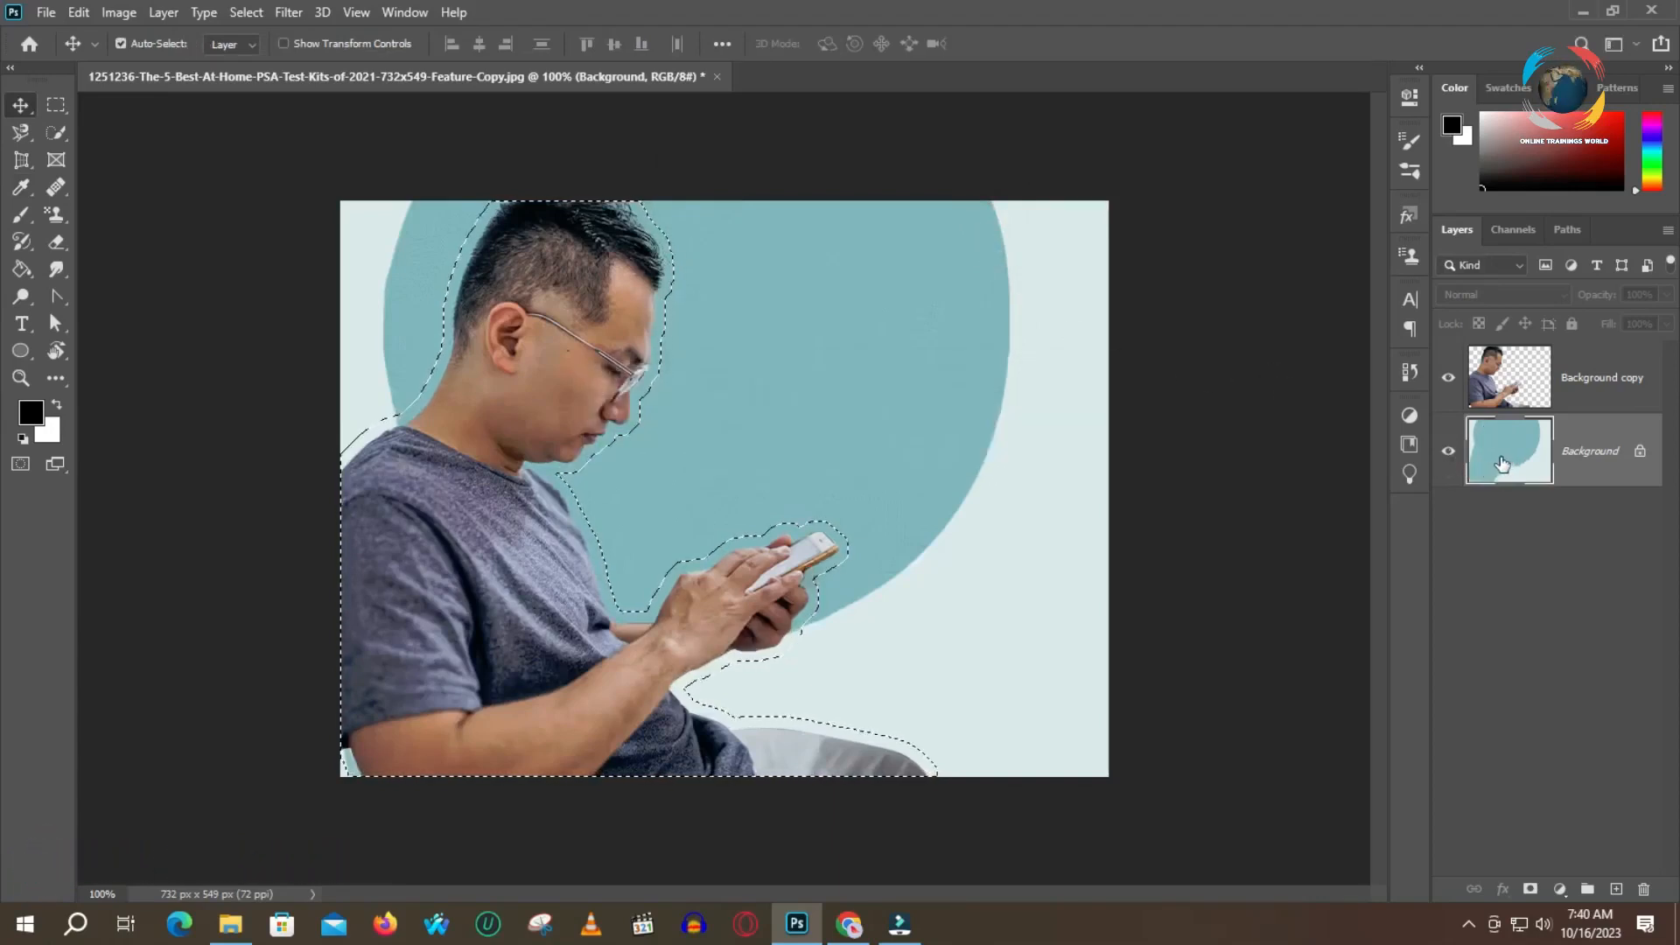
# Move the cut-out man on the Background copy layer to the right, away from the image's left edge
pyautogui.click(1498, 385)
pyautogui.moveTo(575, 335); pyautogui.dragTo(688, 335)
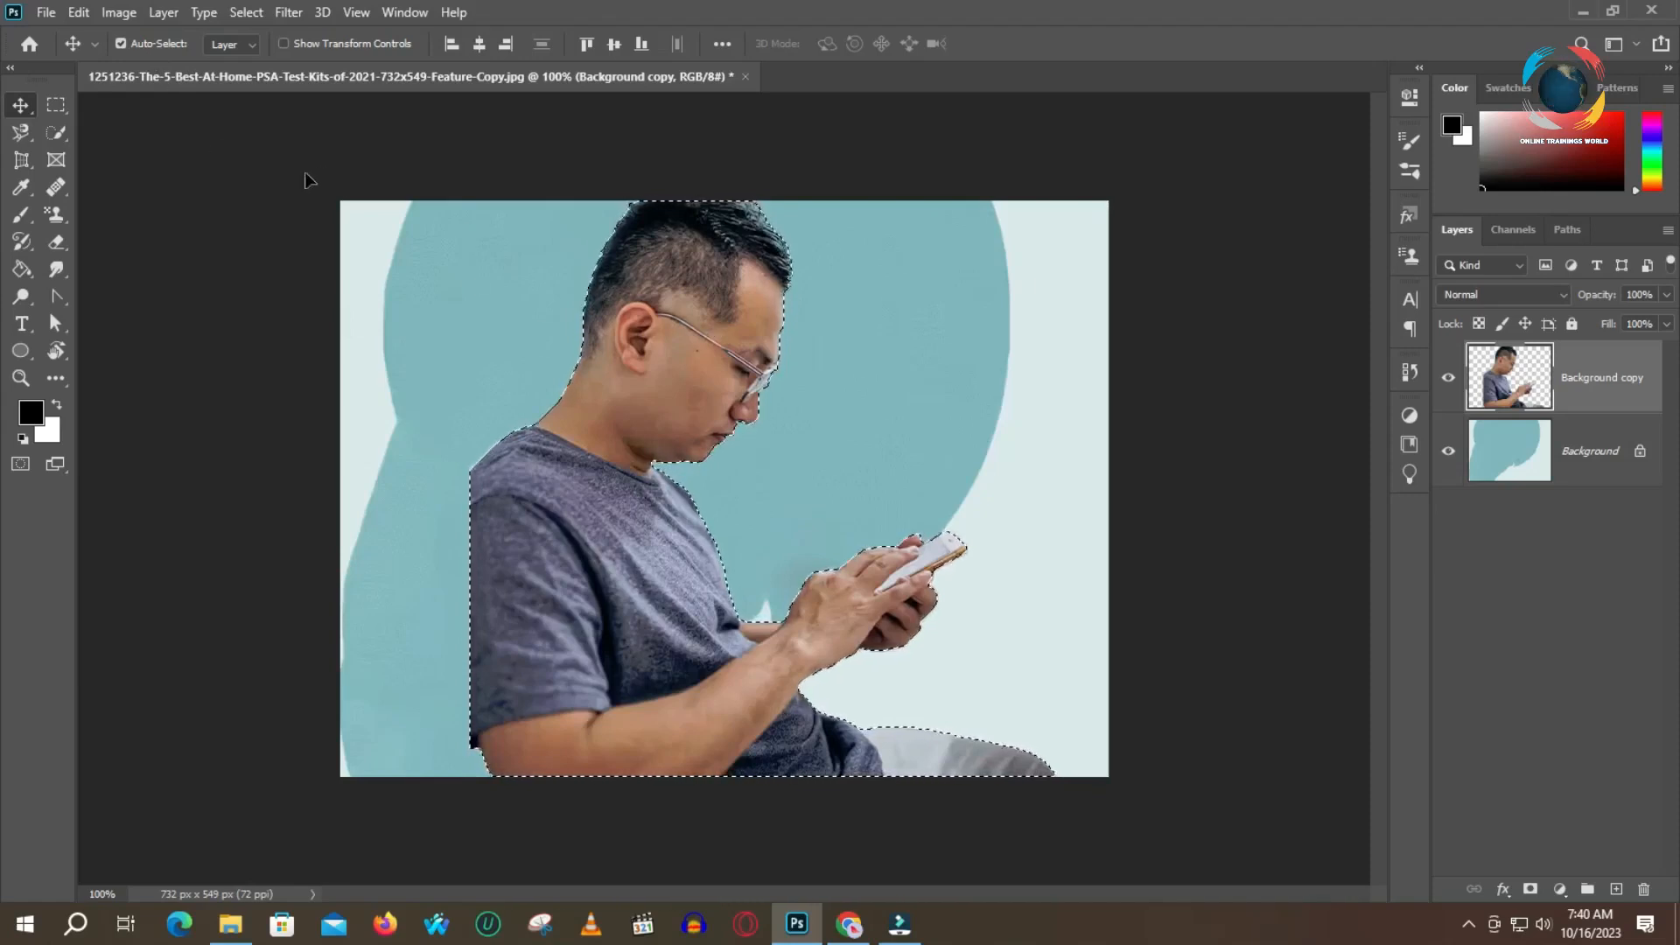
# Start a Puppet Warp on the cut-out man, pin his elbow and thigh, and undo the trial move of the thigh pin
pyautogui.click(79, 13)
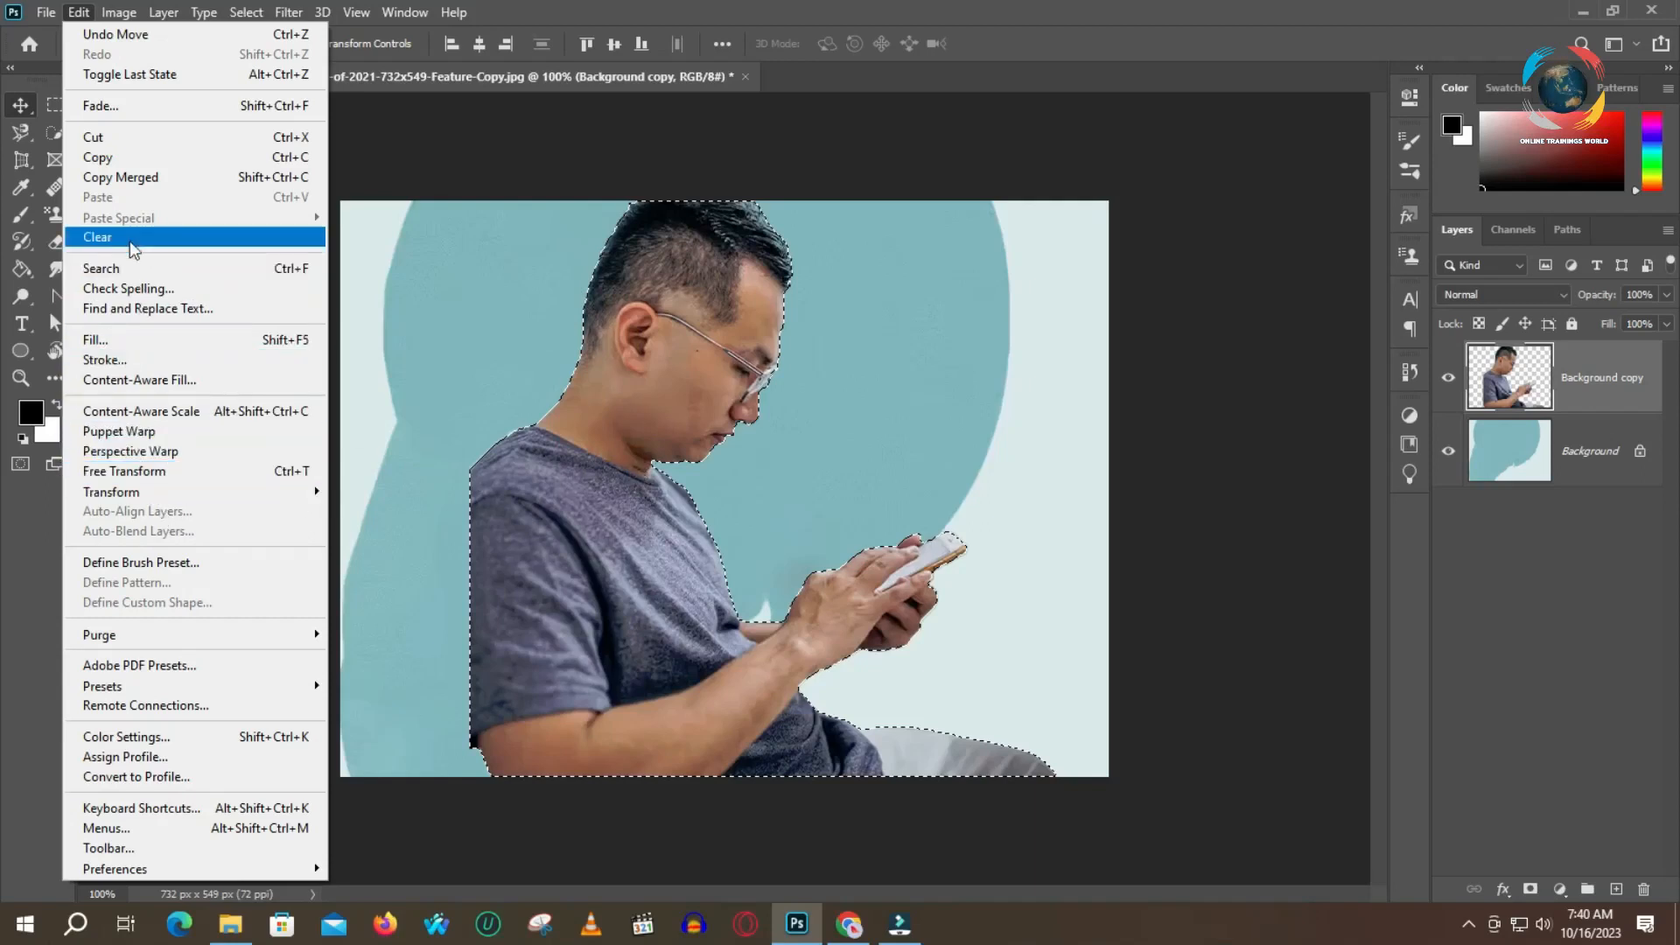
pyautogui.click(134, 431)
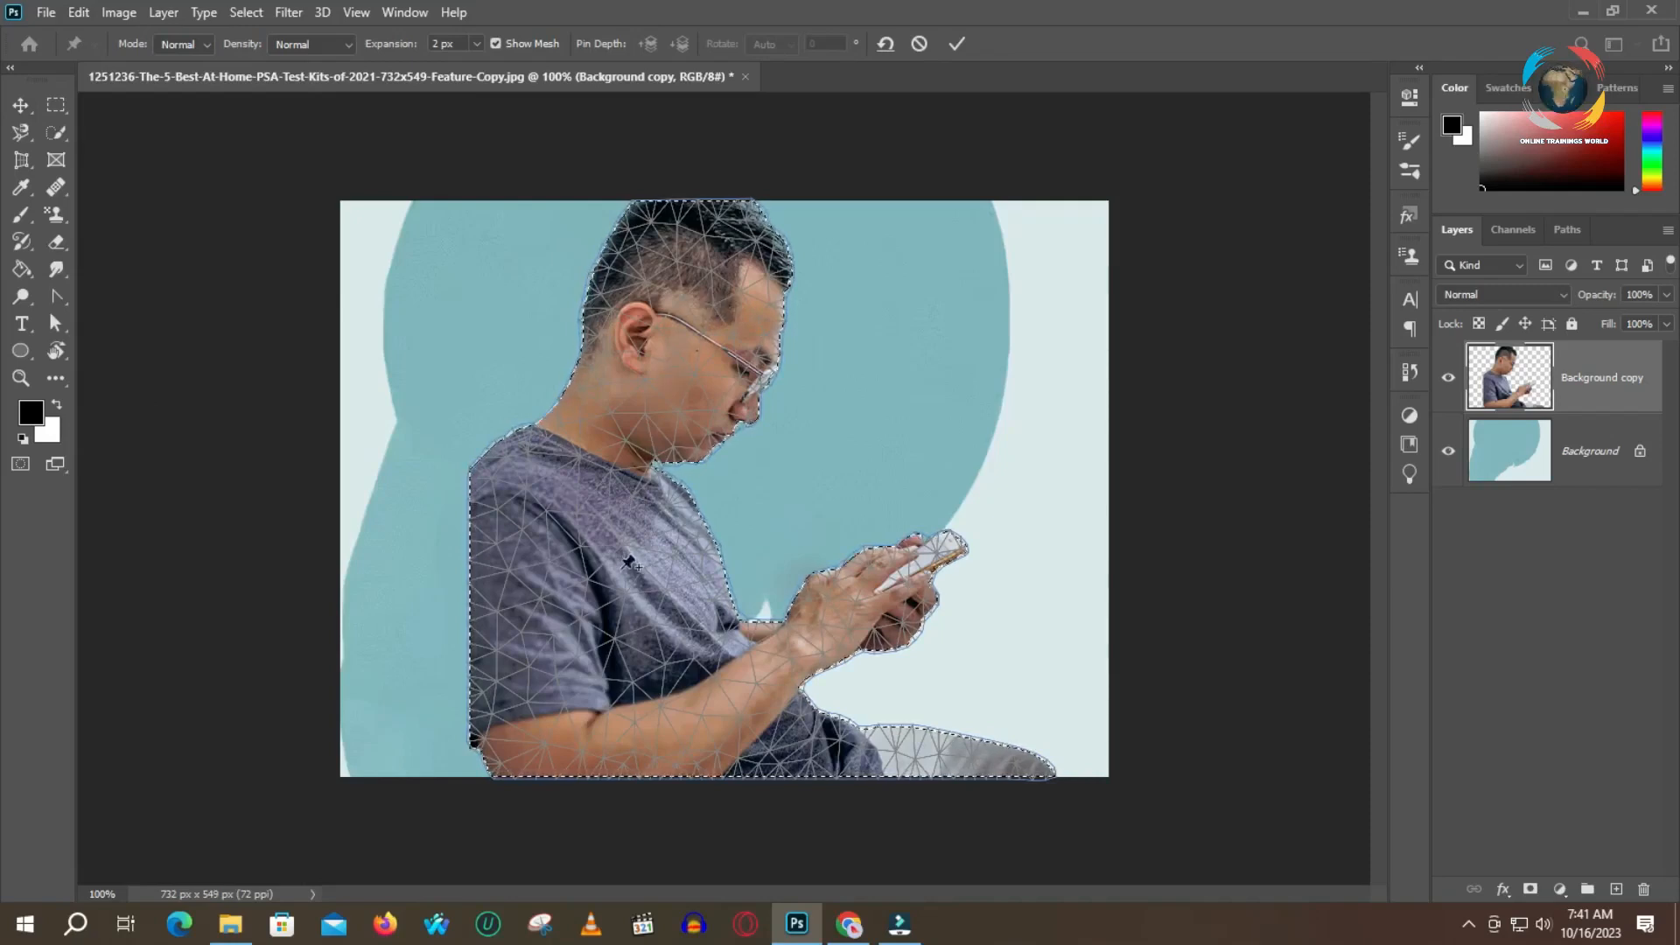
pyautogui.click(546, 745)
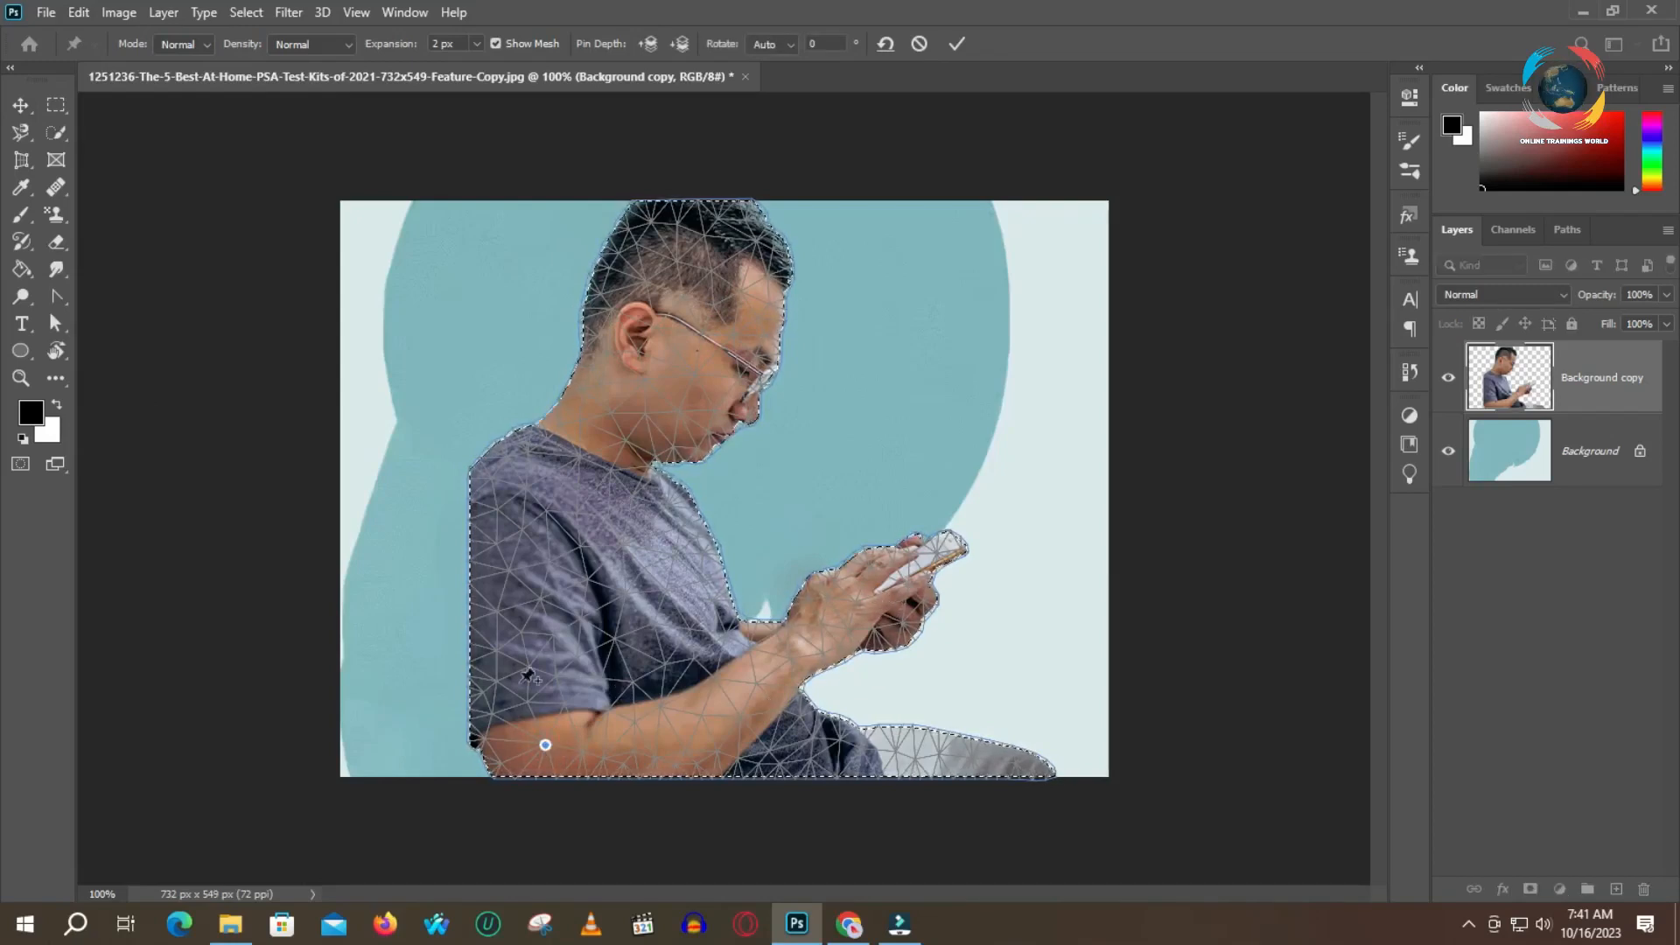
pyautogui.moveTo(544, 745)
pyautogui.mouseDown()
pyautogui.moveTo(525, 674)
pyautogui.moveTo(451, 708)
pyautogui.moveTo(581, 743)
pyautogui.moveTo(531, 746)
pyautogui.moveTo(546, 743)
pyautogui.mouseUp()
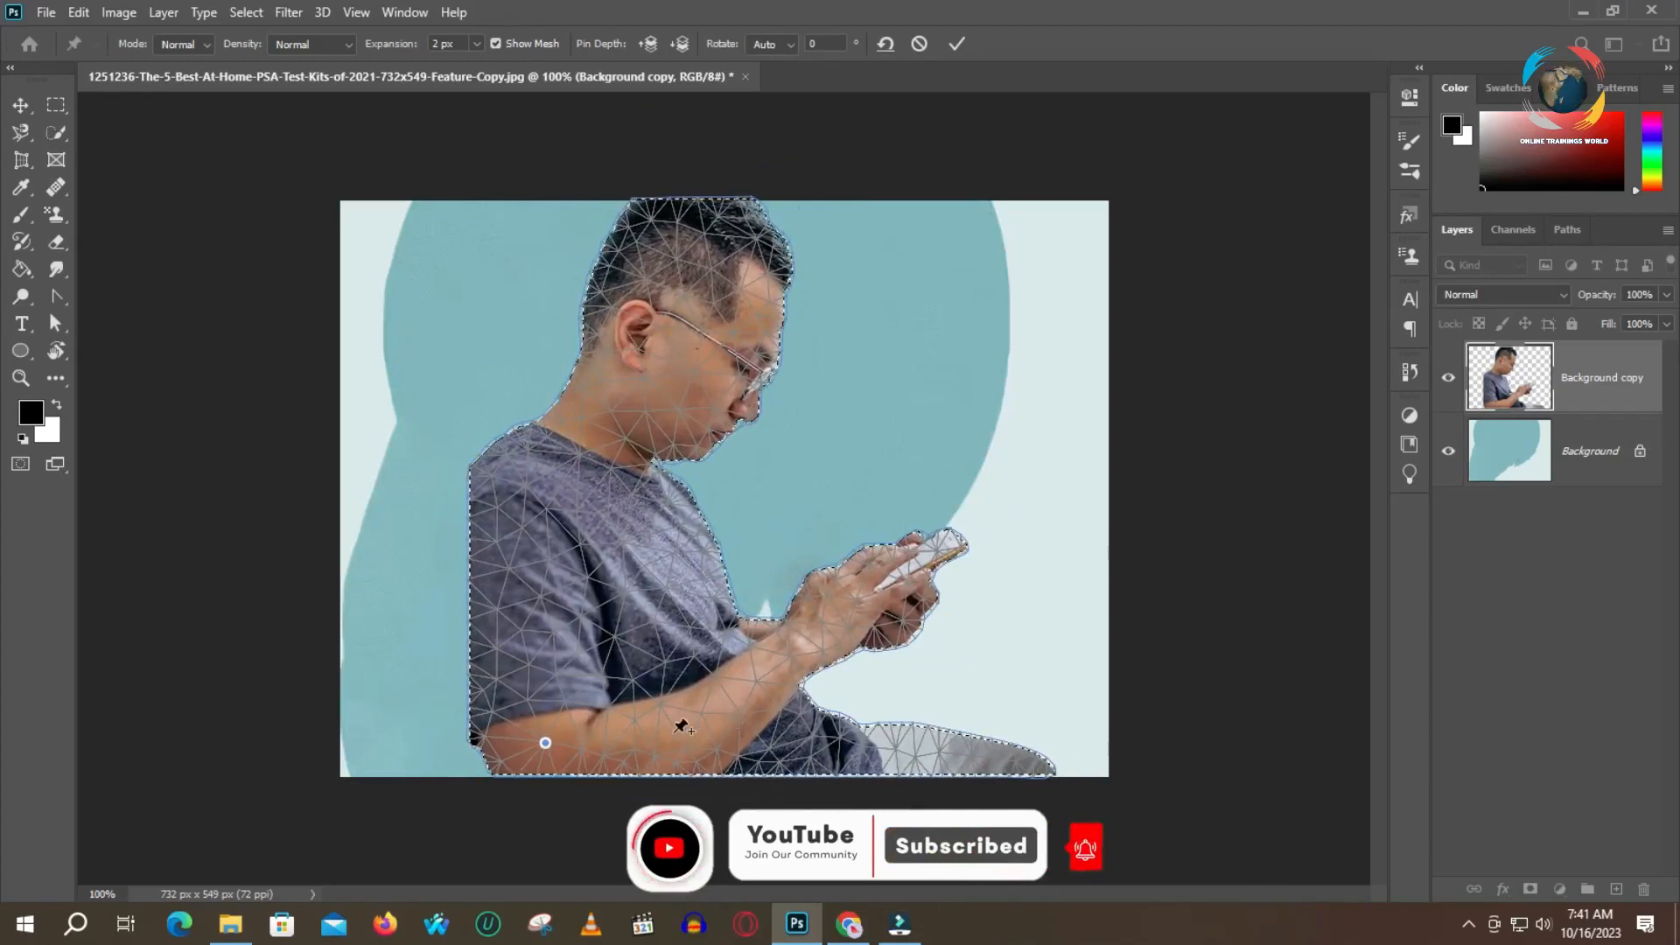
pyautogui.moveTo(546, 745); pyautogui.dragTo(545, 743)
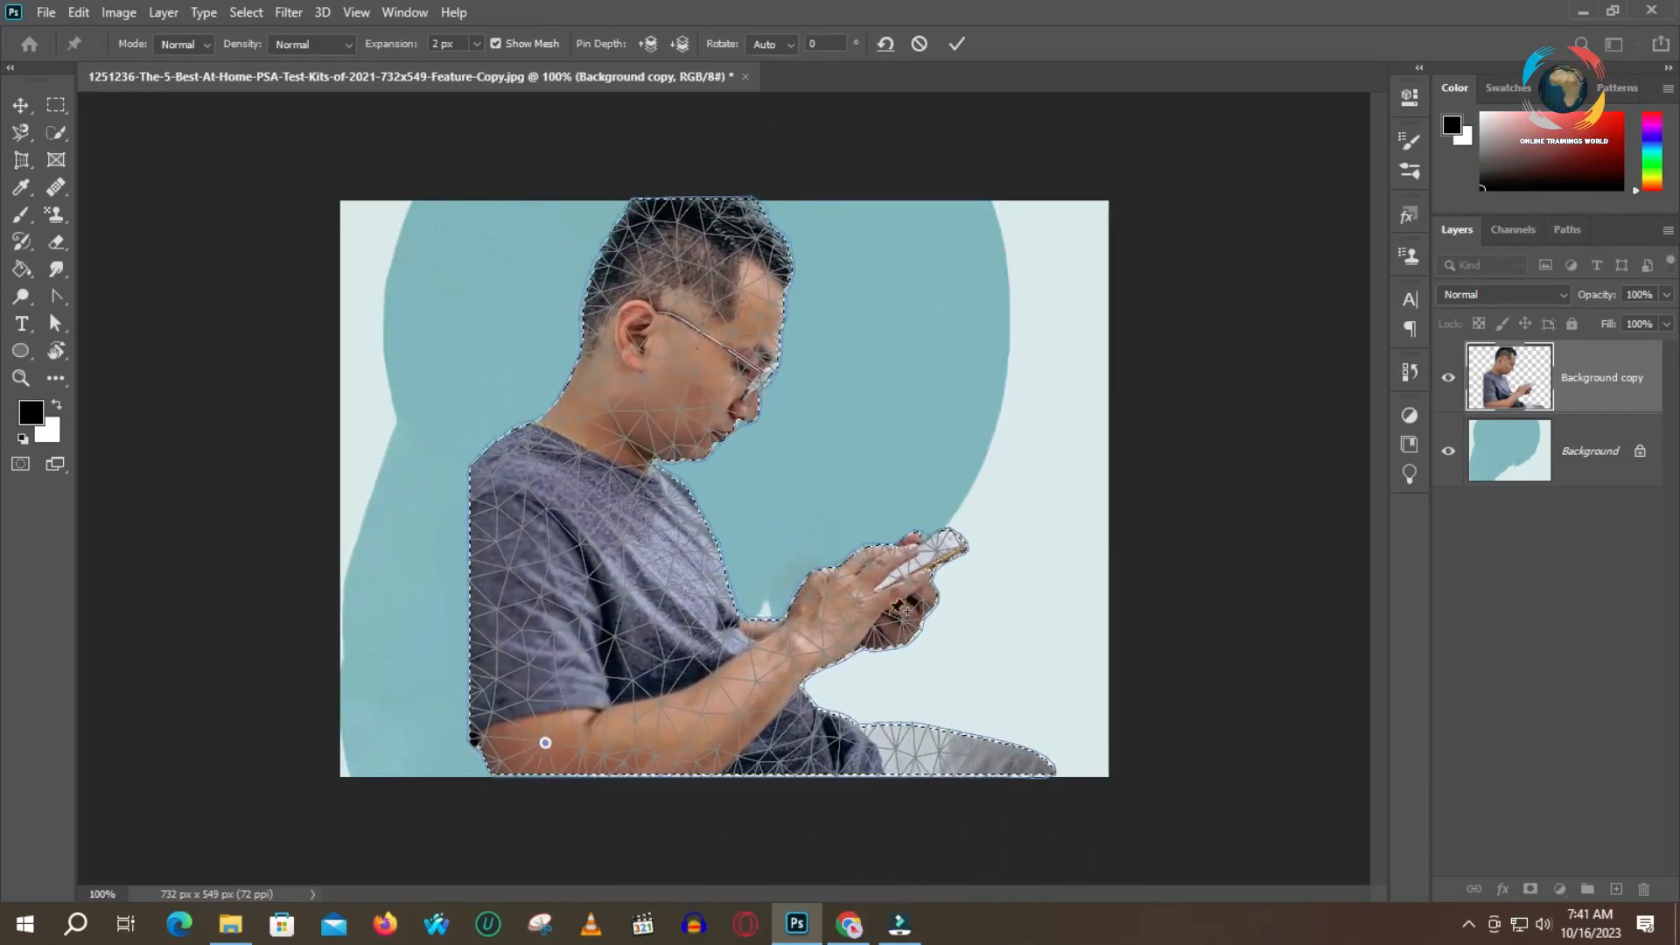
pyautogui.click(966, 758)
pyautogui.moveTo(966, 758)
pyautogui.mouseDown()
pyautogui.moveTo(958, 648)
pyautogui.moveTo(991, 753)
pyautogui.mouseUp()
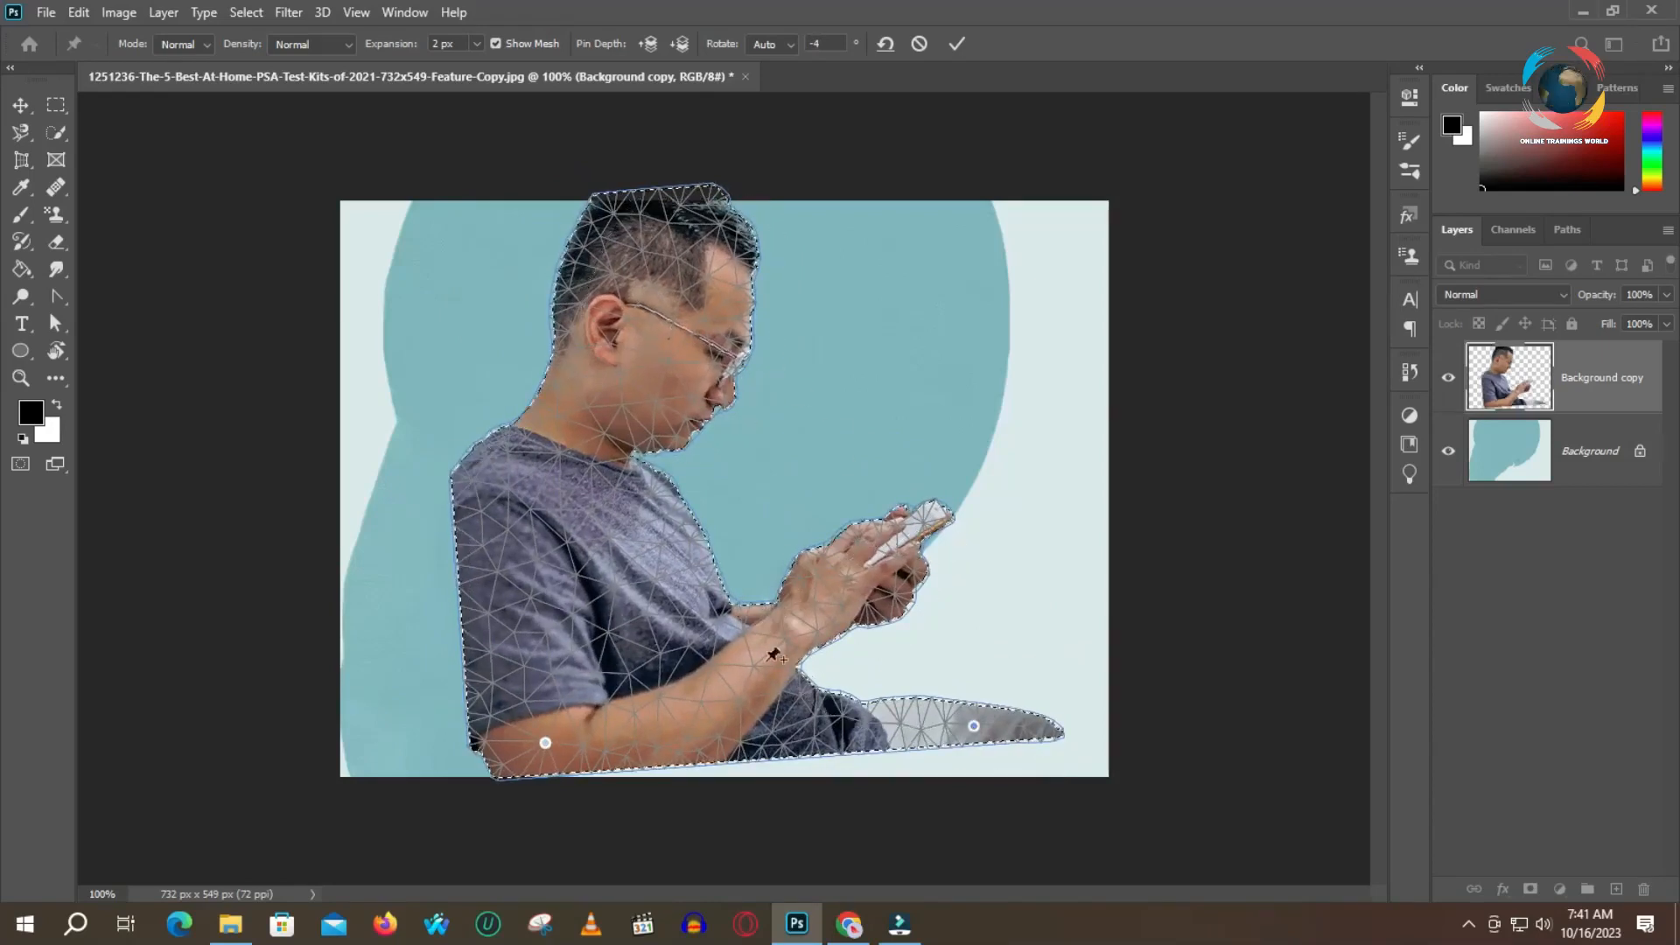
pyautogui.hotkey('ctrl', 'z')
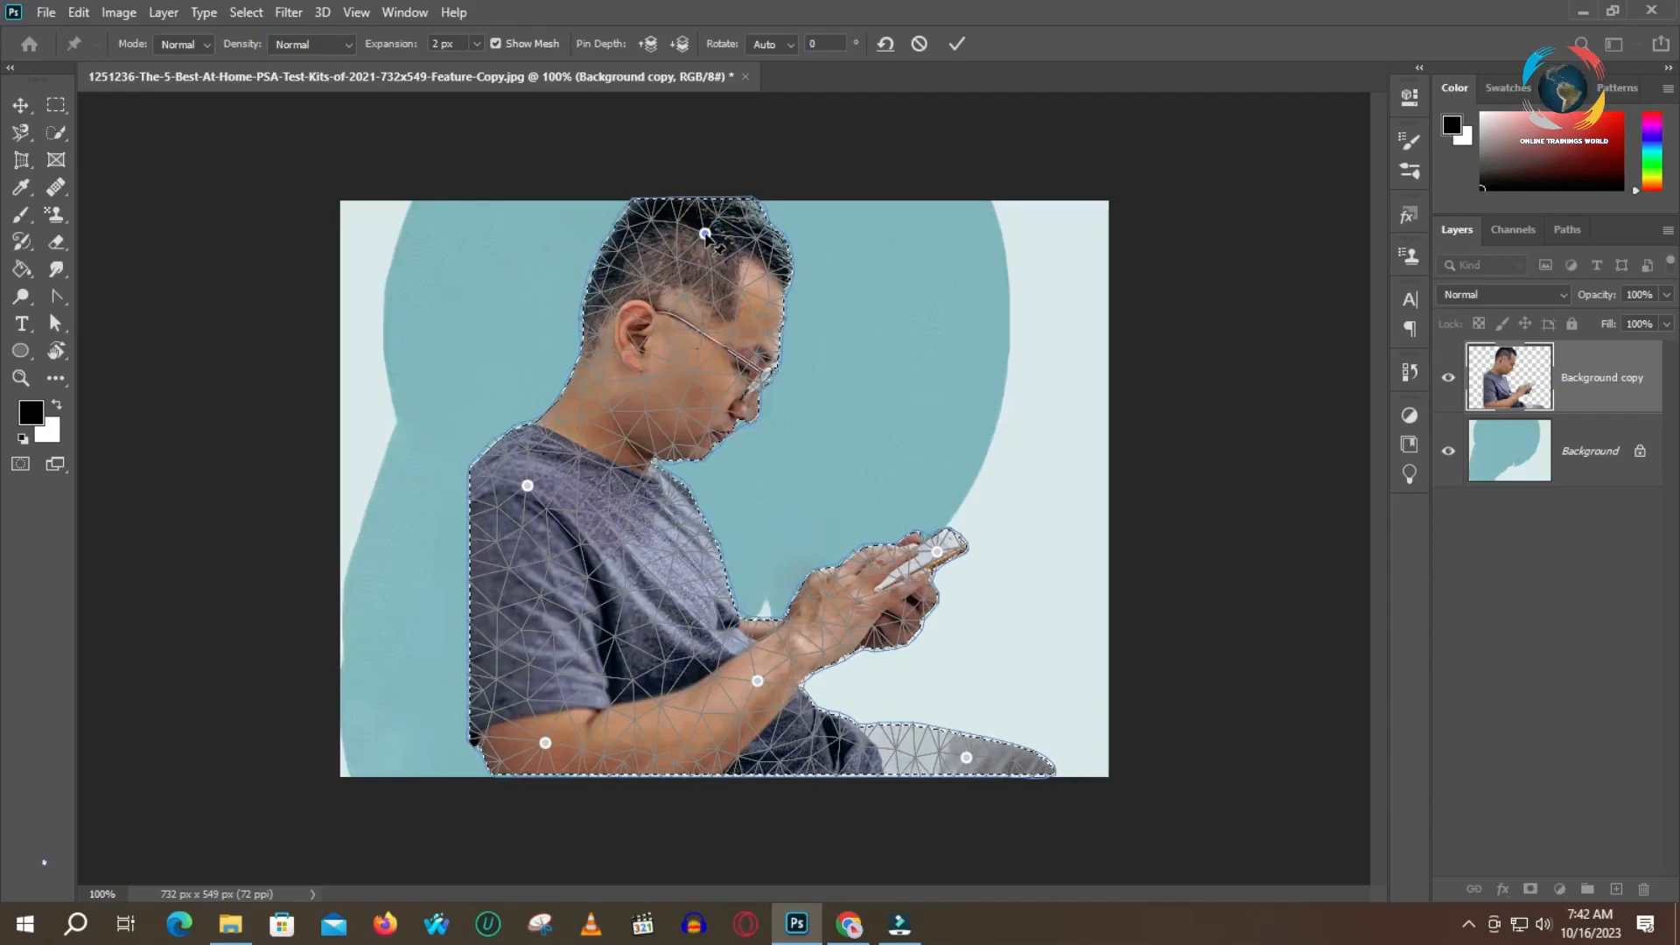
# Tilt the man's head up and back with its pin, and adjust the back of his shoulder with shoulder pins
pyautogui.moveTo(705, 234); pyautogui.dragTo(641, 217)
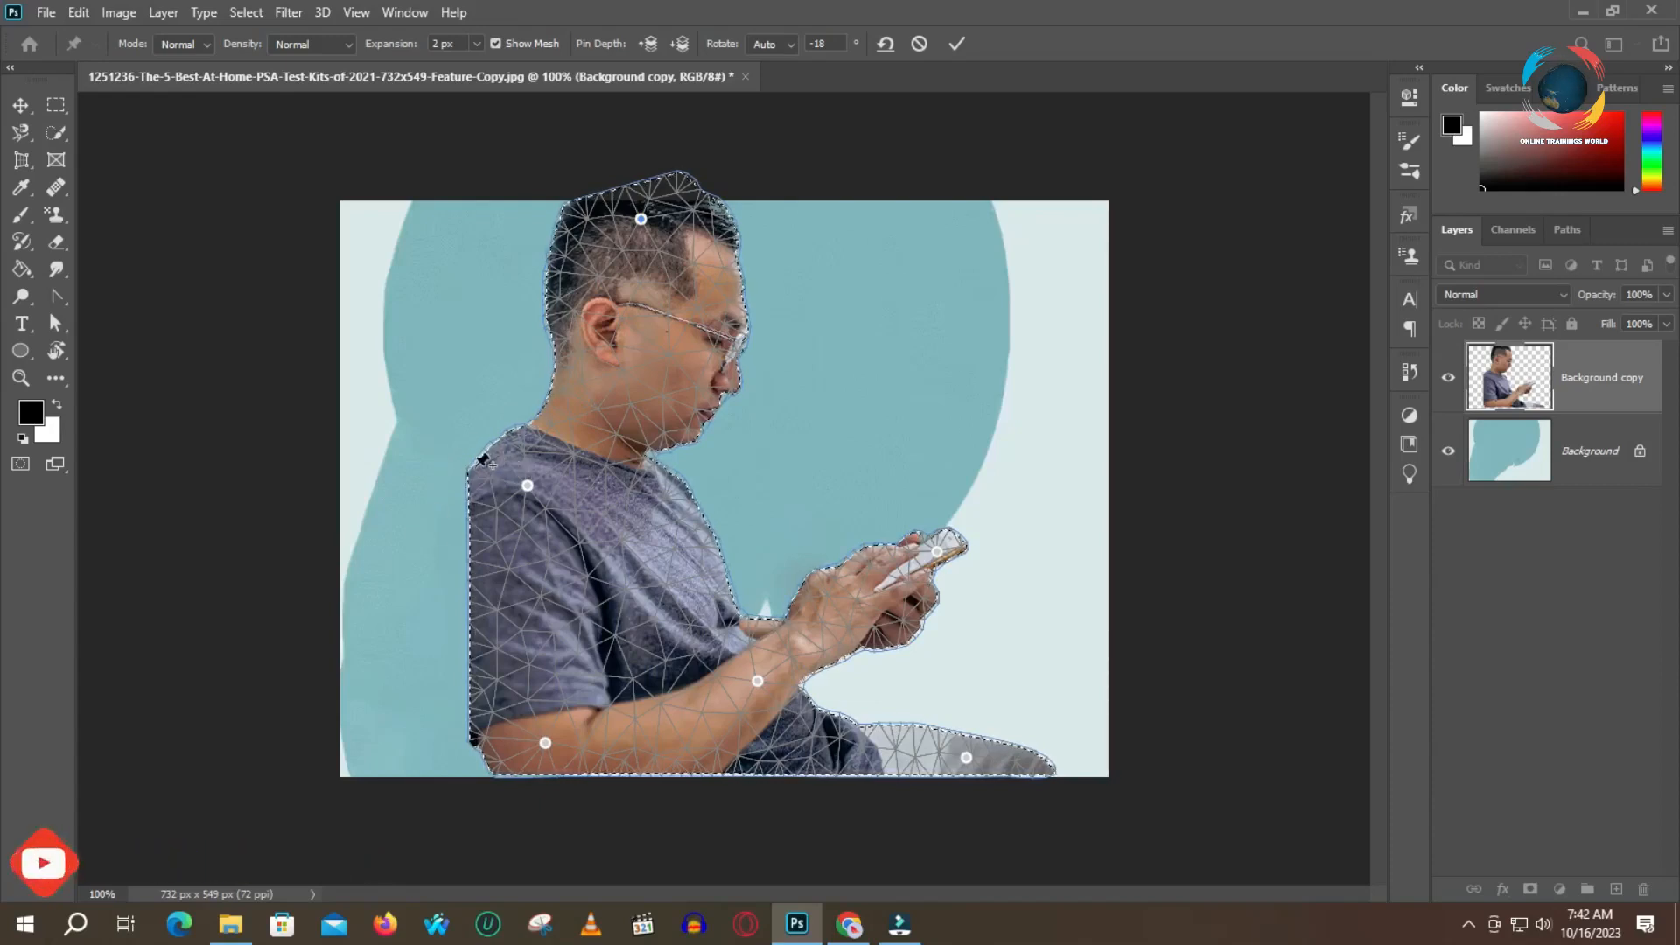
pyautogui.click(528, 486)
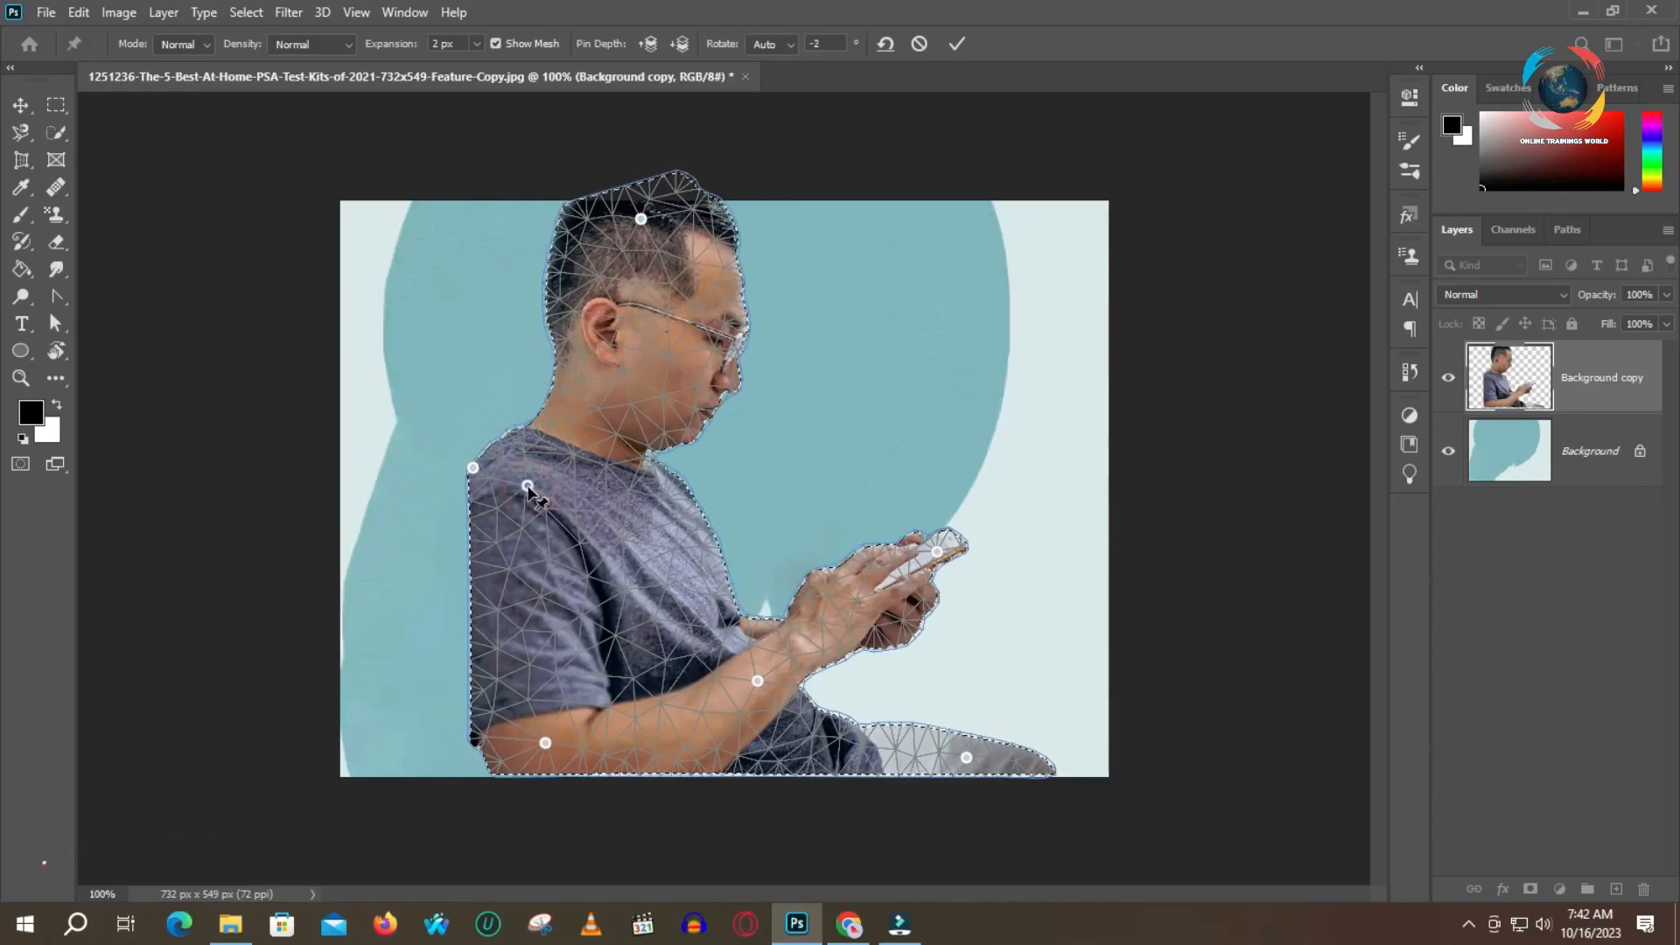
pyautogui.moveTo(528, 486)
pyautogui.mouseDown()
pyautogui.moveTo(547, 490)
pyautogui.moveTo(483, 473)
pyautogui.moveTo(498, 474)
pyautogui.mouseUp()
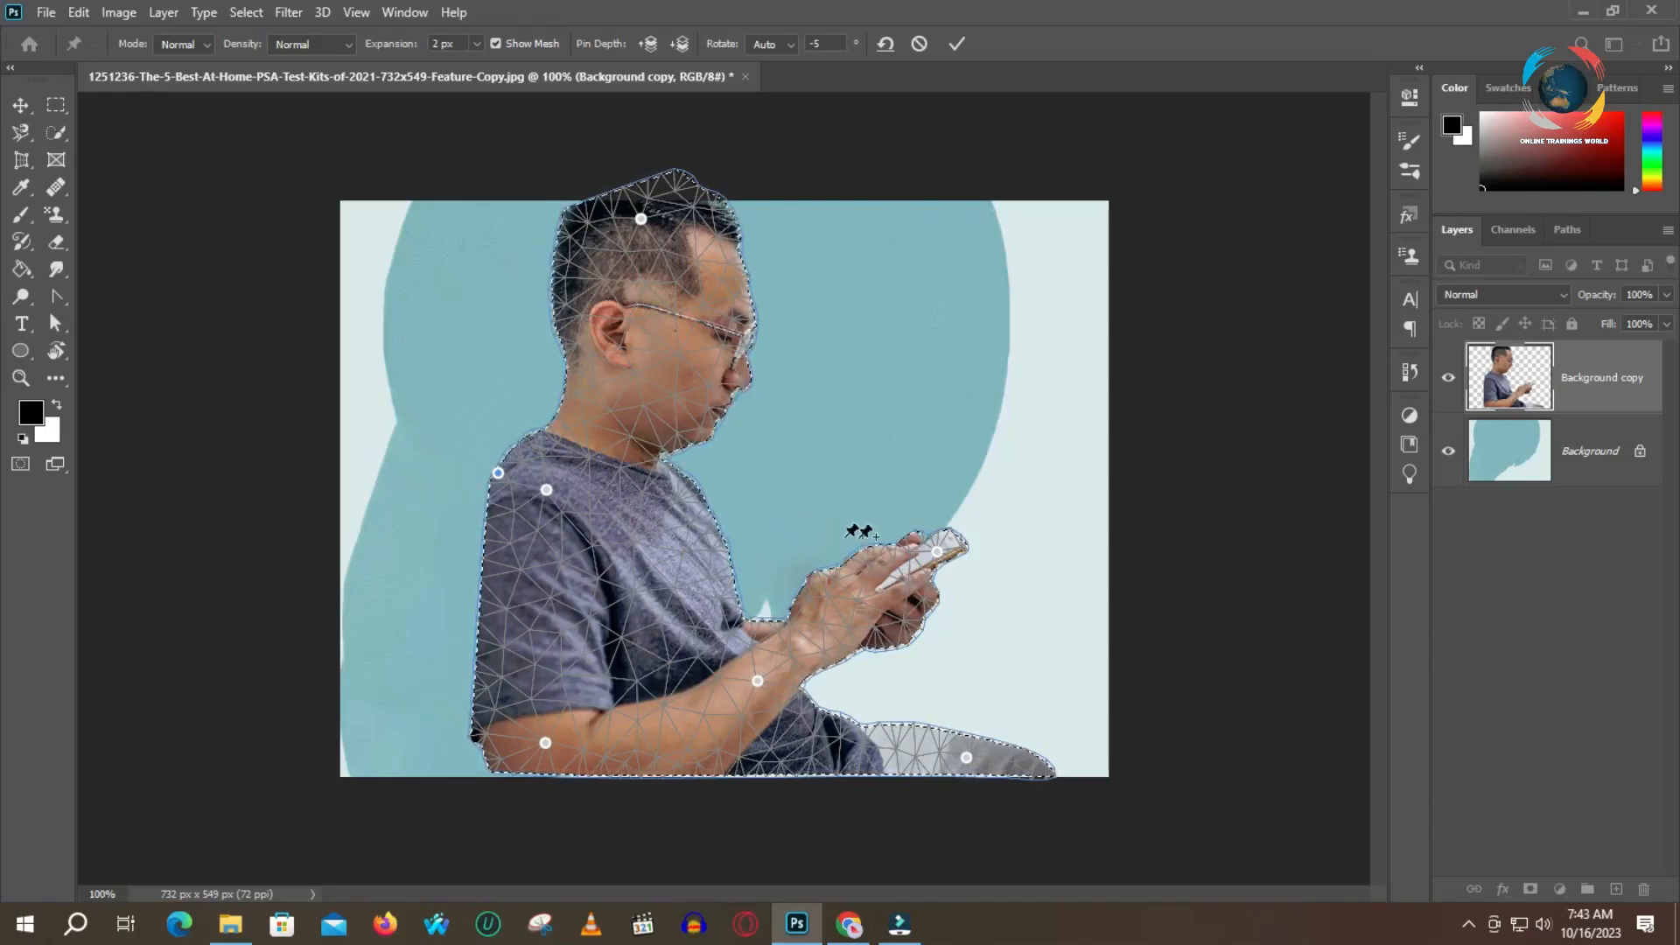
# Rotate the warp pin on the phone to -30 degrees so the phone tilts upward
pyautogui.press('alt')
pyautogui.click(937, 553)
pyautogui.click(937, 553)
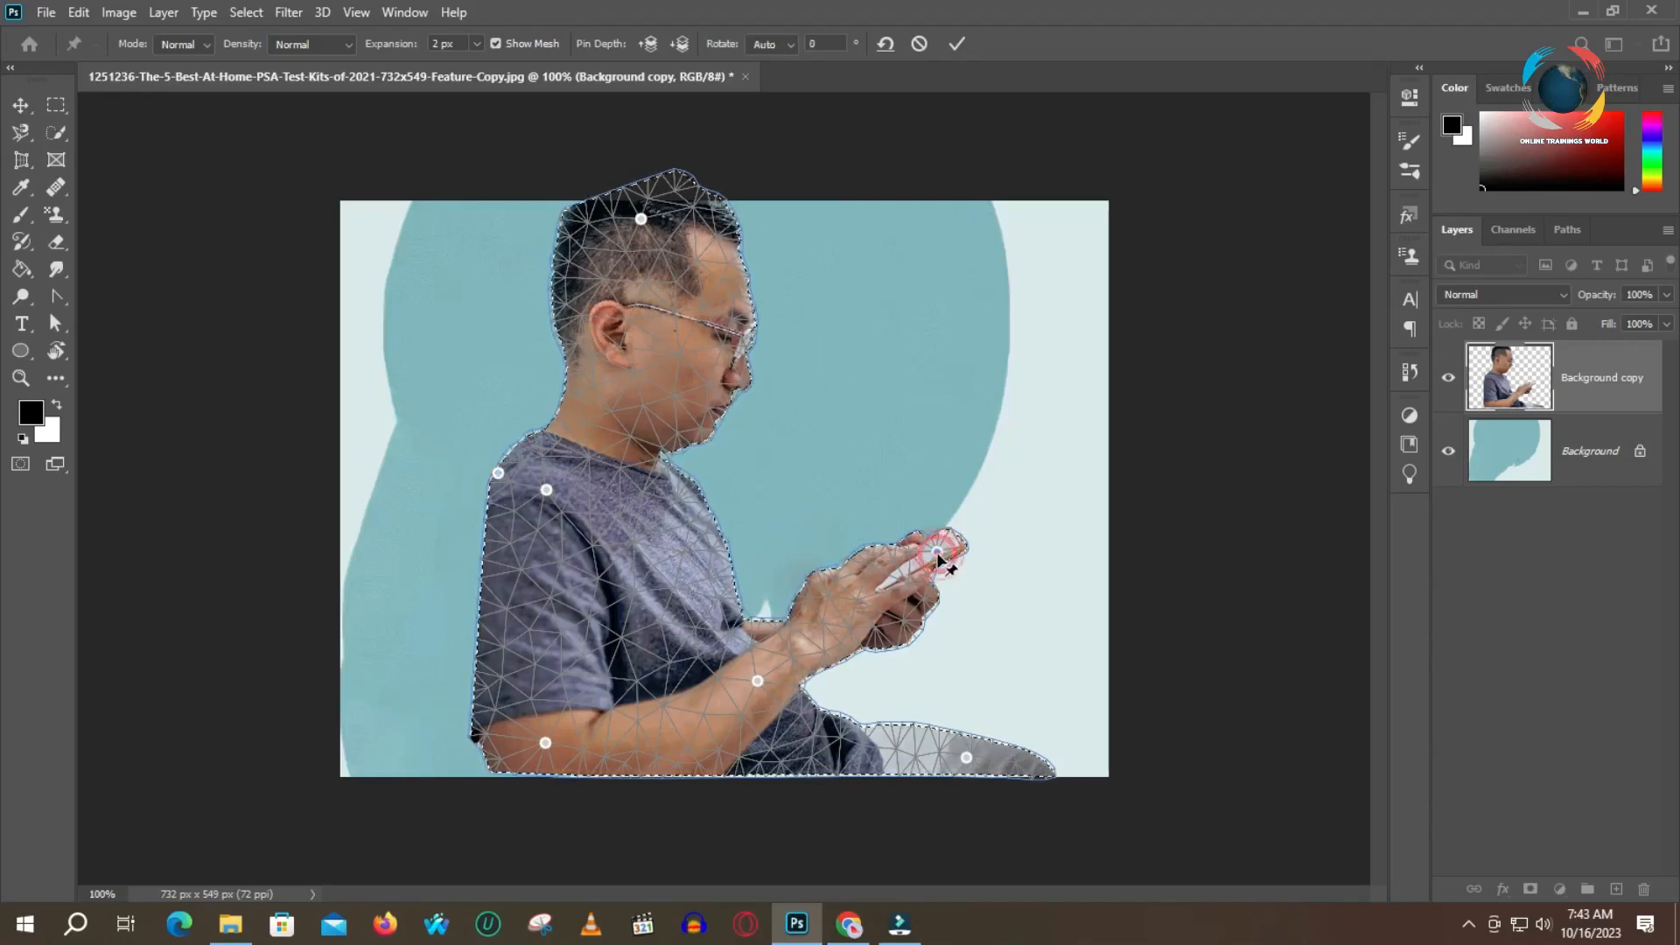
pyautogui.press('alt')
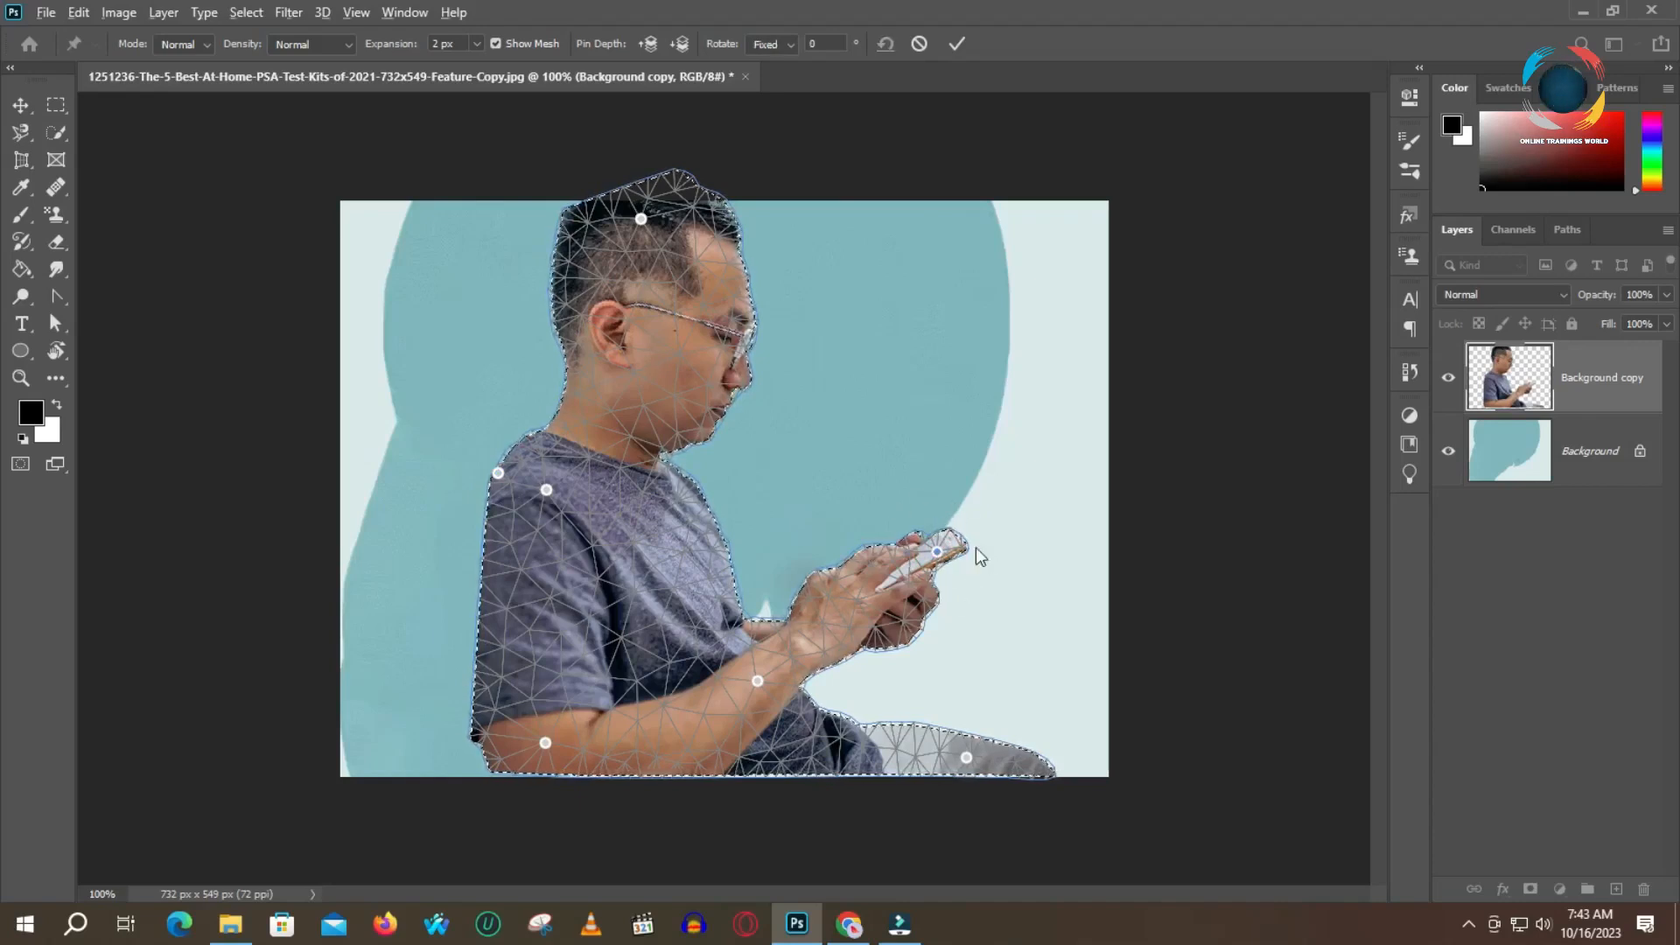
pyautogui.press('alt')
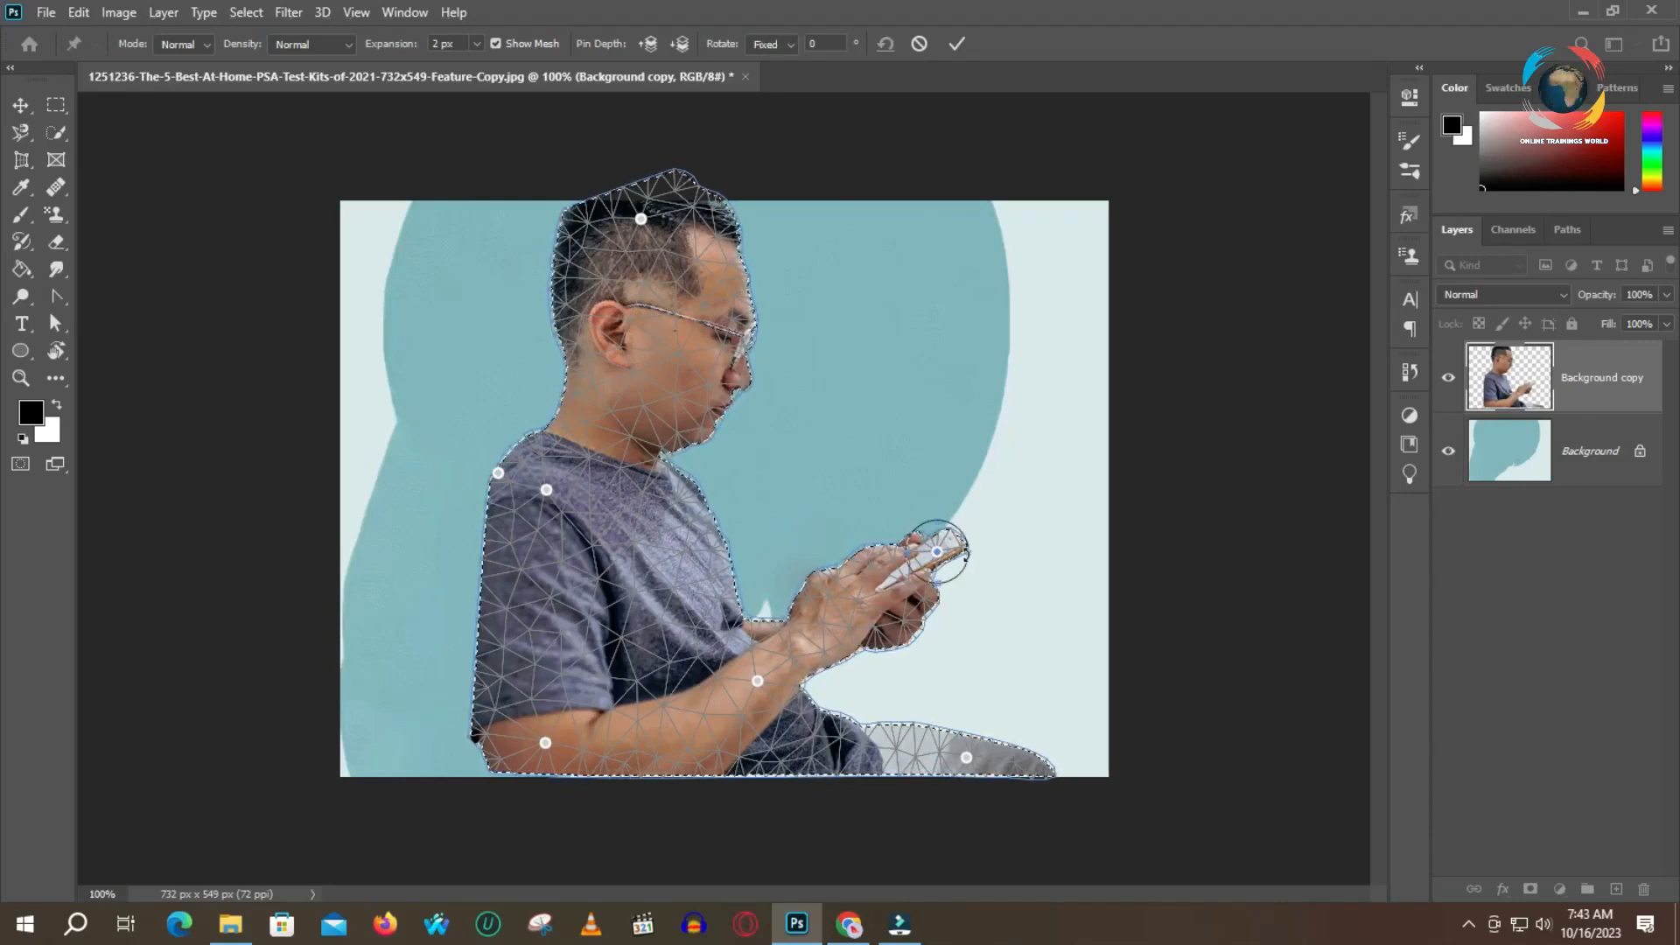
pyautogui.keyDown('alt'); pyautogui.click(974, 549); pyautogui.keyUp('alt')
pyautogui.moveTo(974, 550)
pyautogui.mouseDown()
pyautogui.moveTo(951, 523)
pyautogui.moveTo(968, 527)
pyautogui.mouseUp()
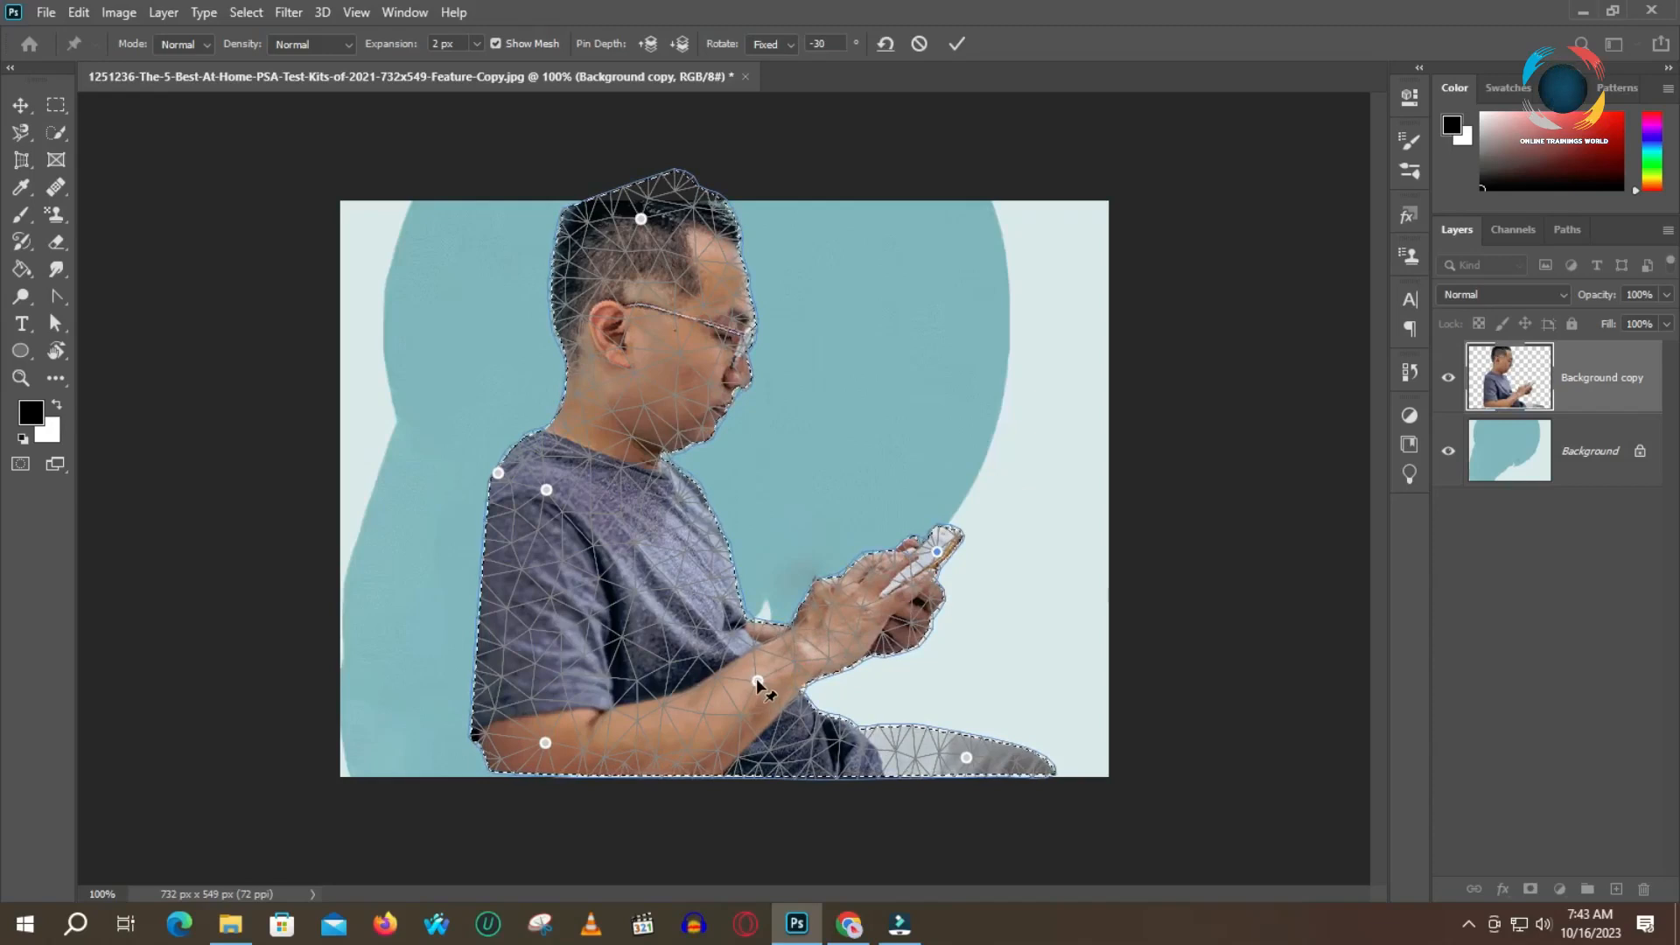
# Nudge the forearm pin slightly toward the hand and apply the Puppet Warp
pyautogui.click(758, 681)
pyautogui.moveTo(760, 679); pyautogui.dragTo(763, 677)
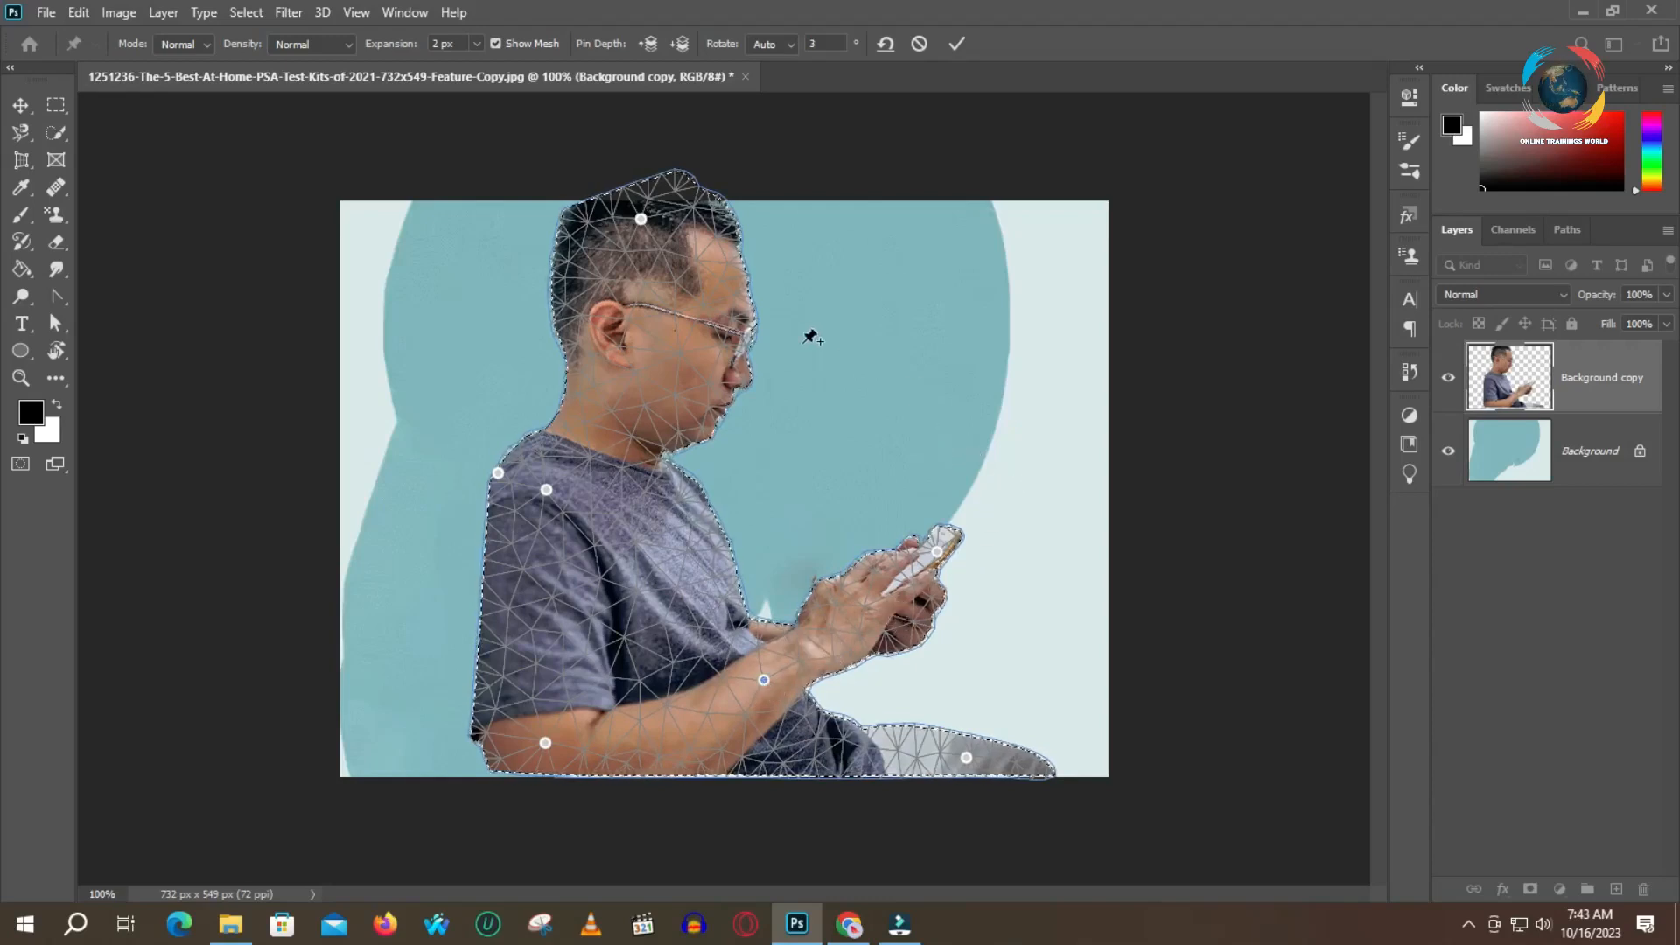
pyautogui.click(956, 44)
pyautogui.hotkey('ctrl', 'z')
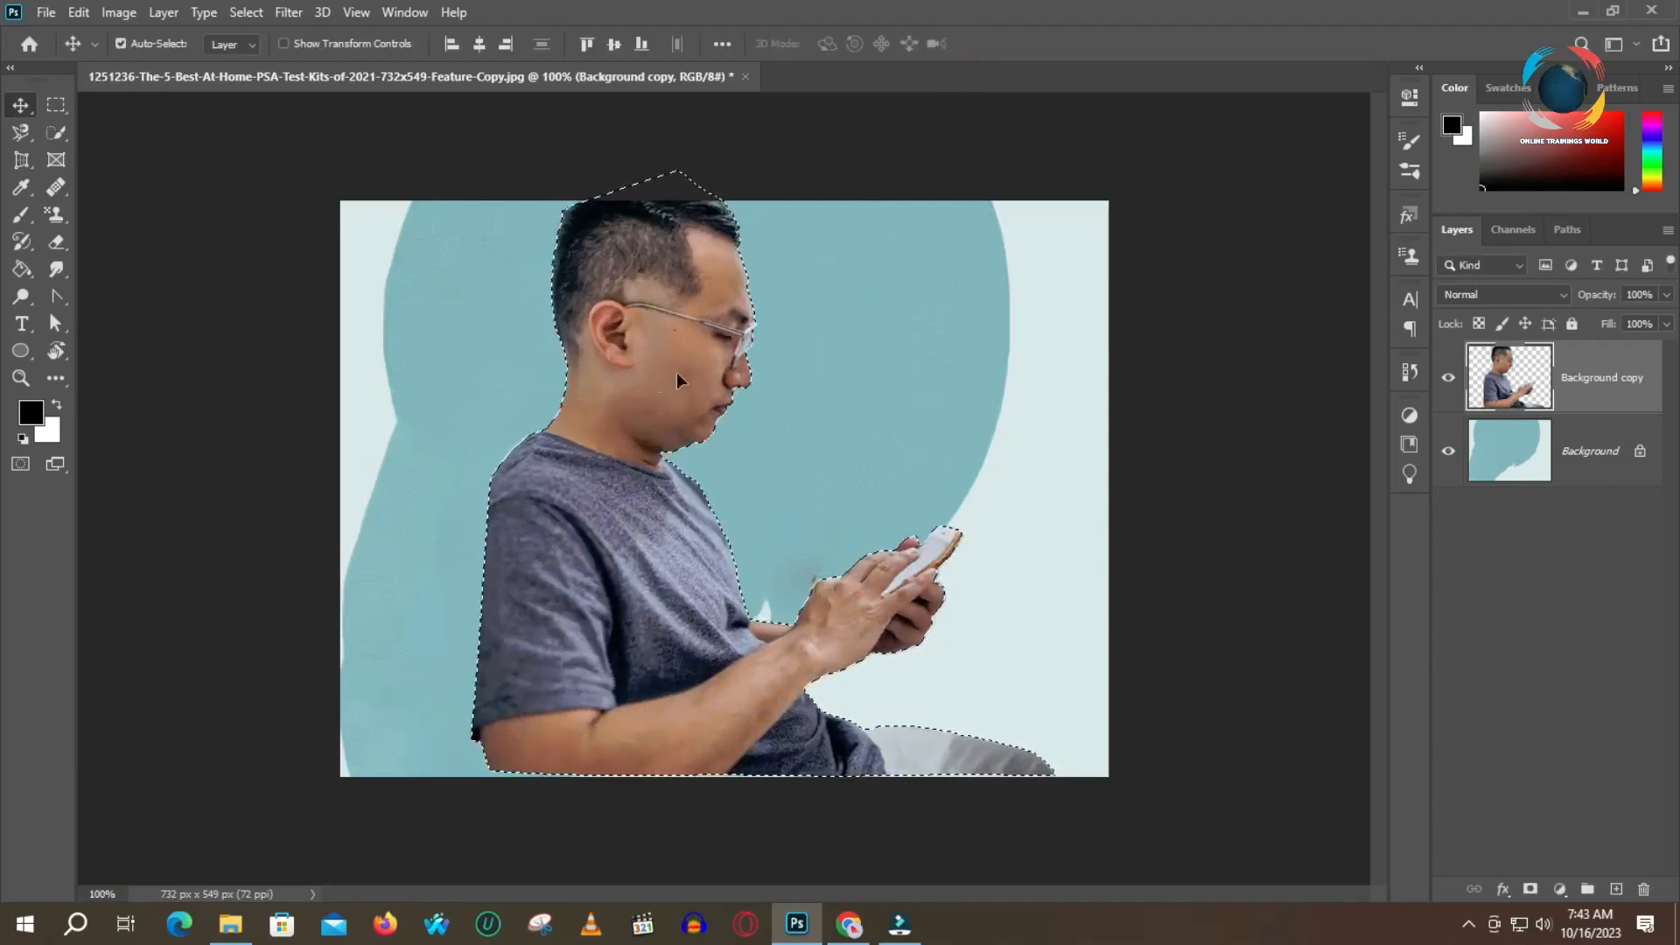
# Compare the warped man with the original photo in the image viewer and return to Photoshop
pyautogui.moveTo(223, 915)
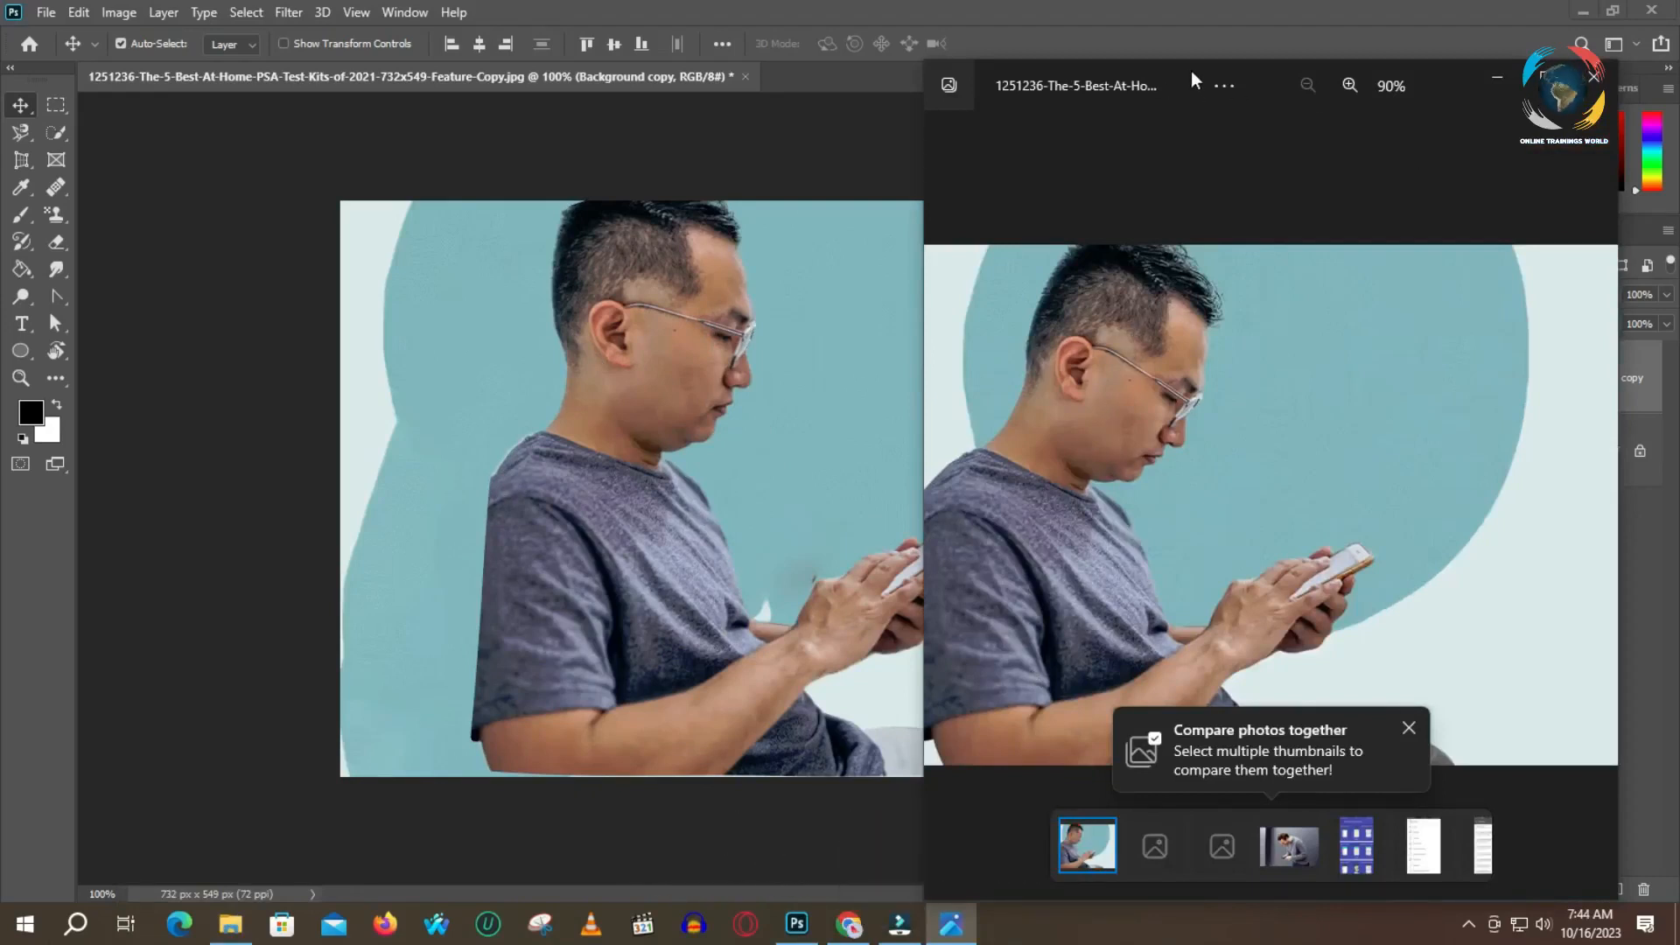
pyautogui.moveTo(1191, 72); pyautogui.dragTo(1301, 66)
pyautogui.click(1173, 53)
pyautogui.click(850, 611)
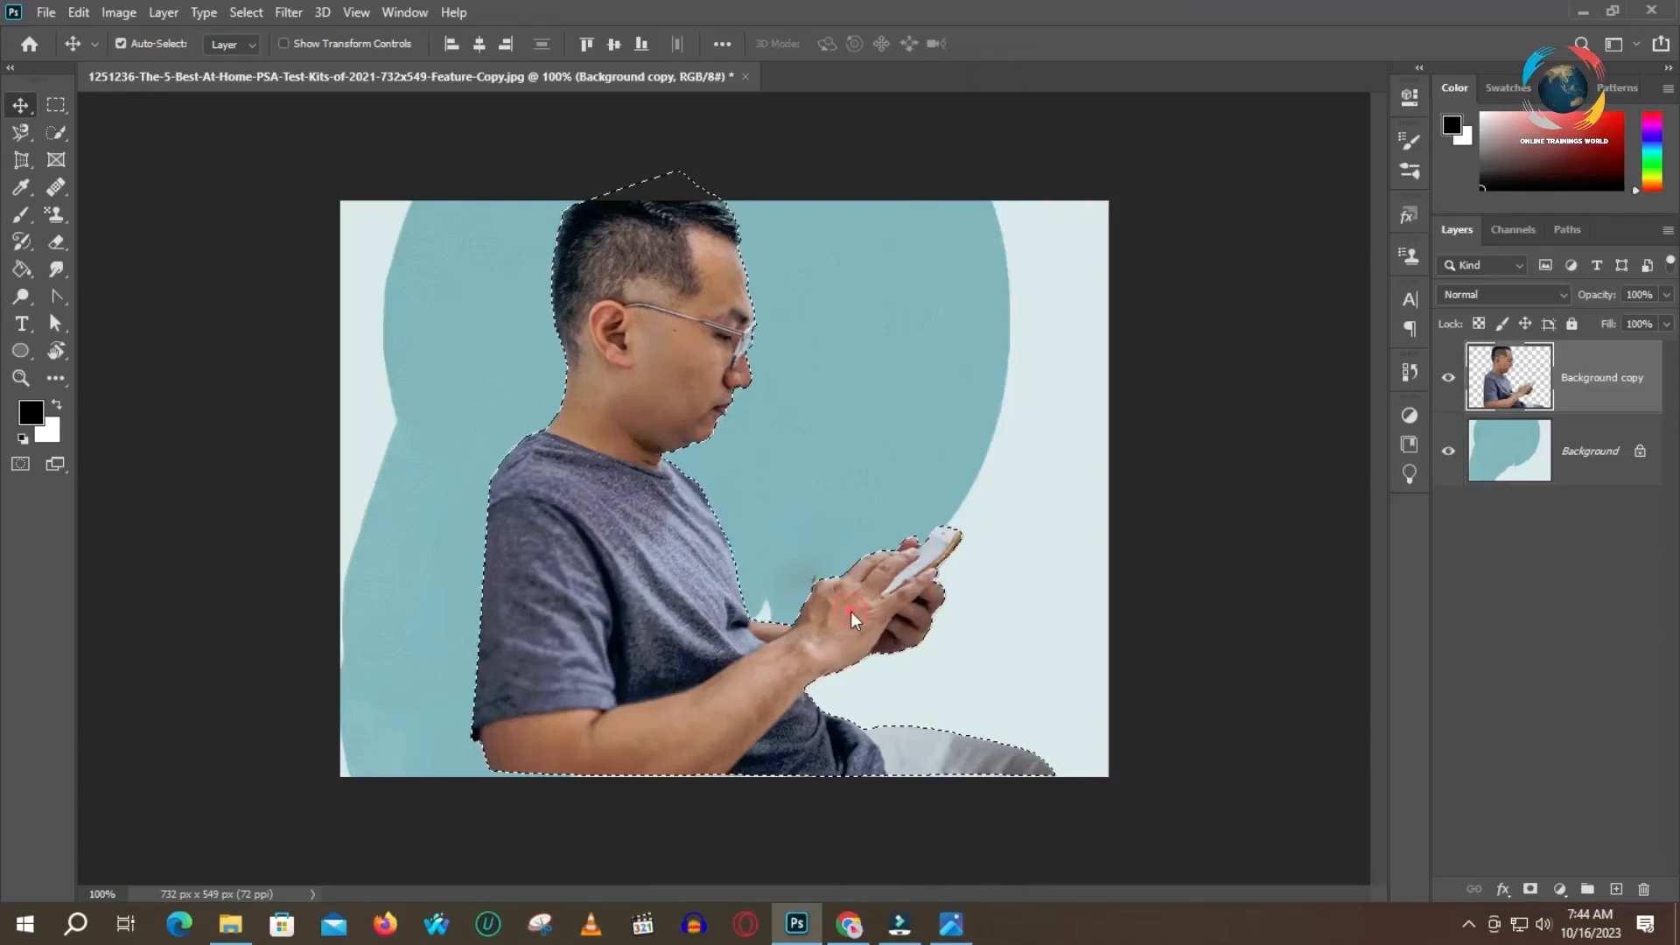
# Start another Puppet Warp on the cut-out man and pin his forearm, hand, head, chest and legs
pyautogui.click(118, 12)
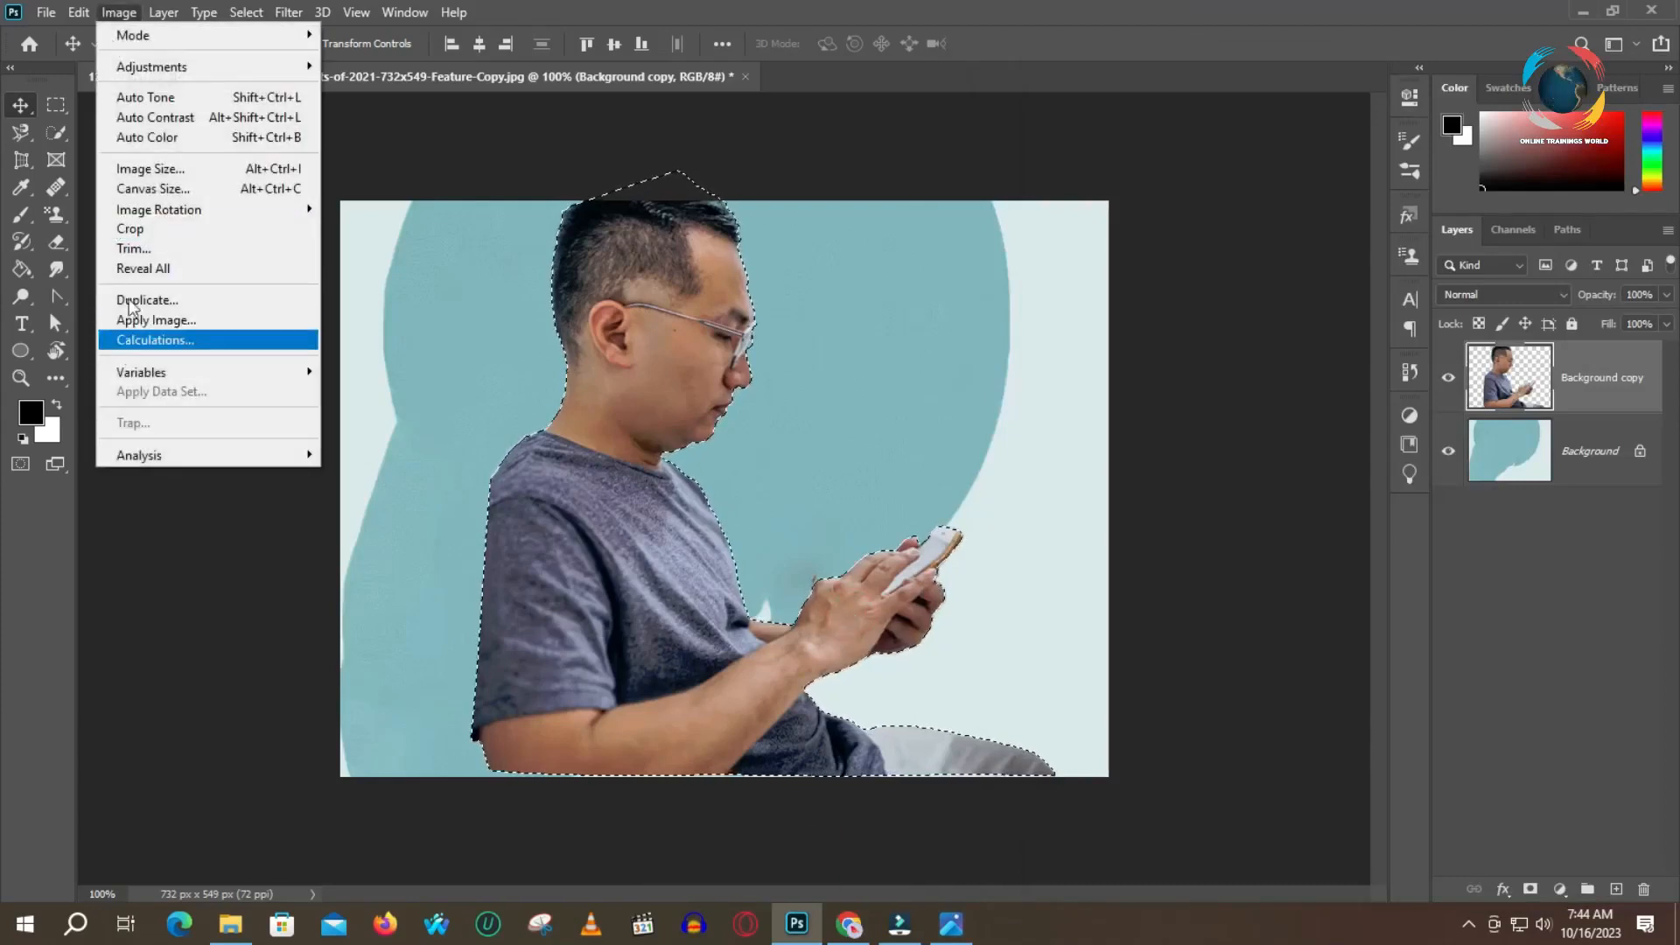
pyautogui.moveTo(79, 13)
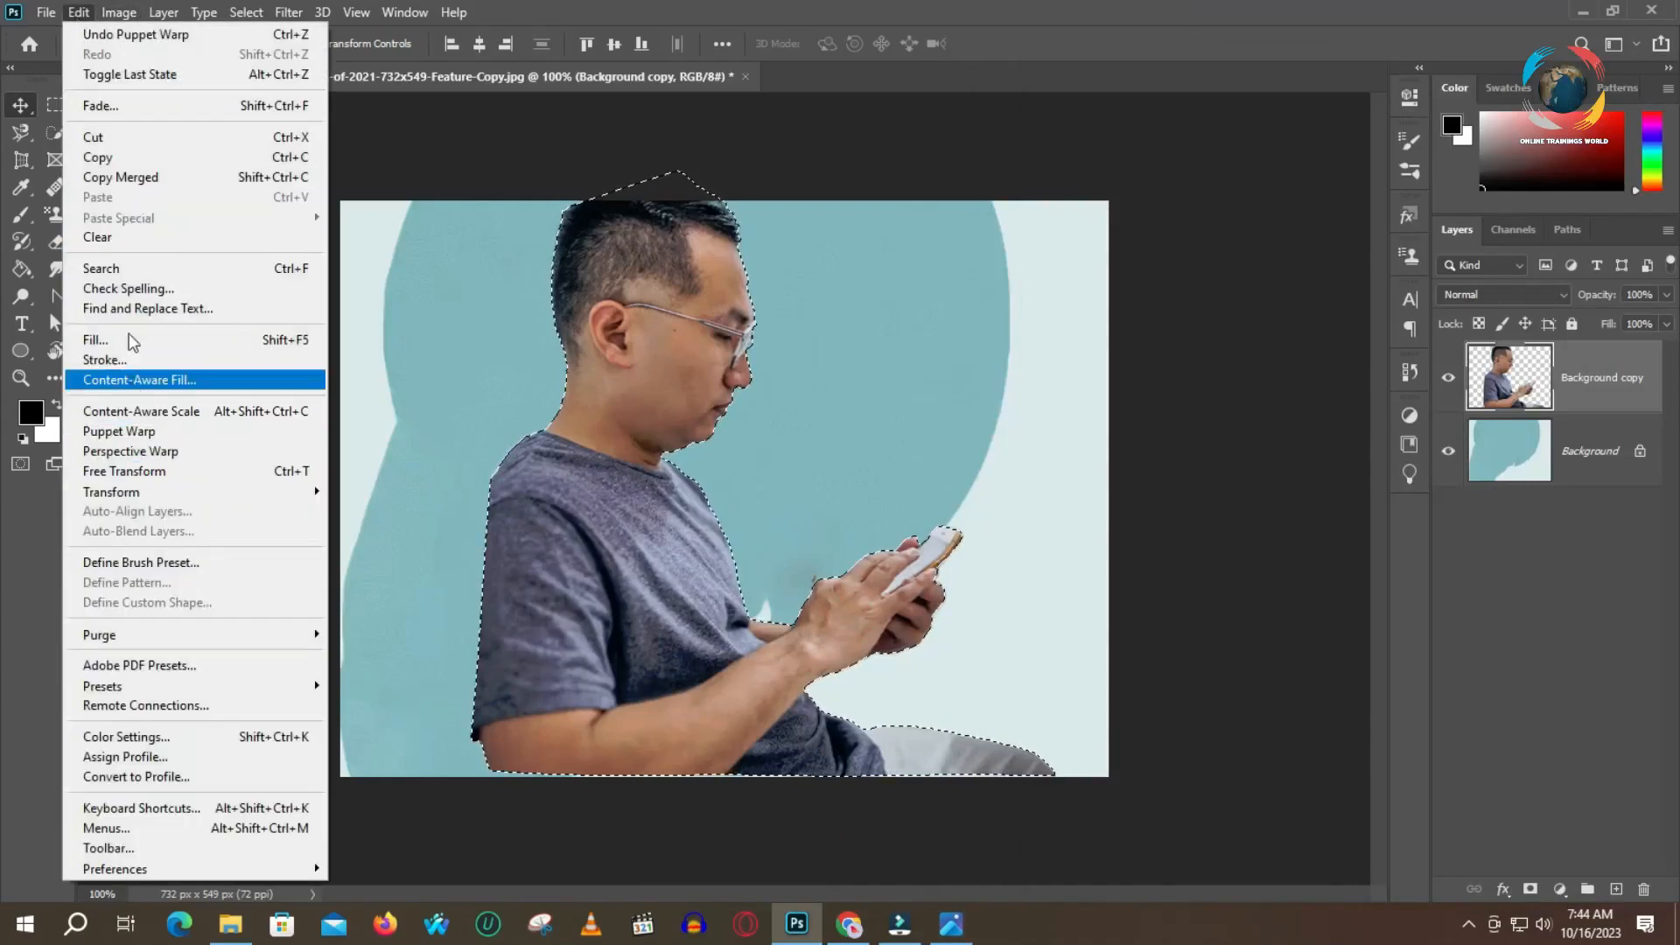
pyautogui.click(132, 434)
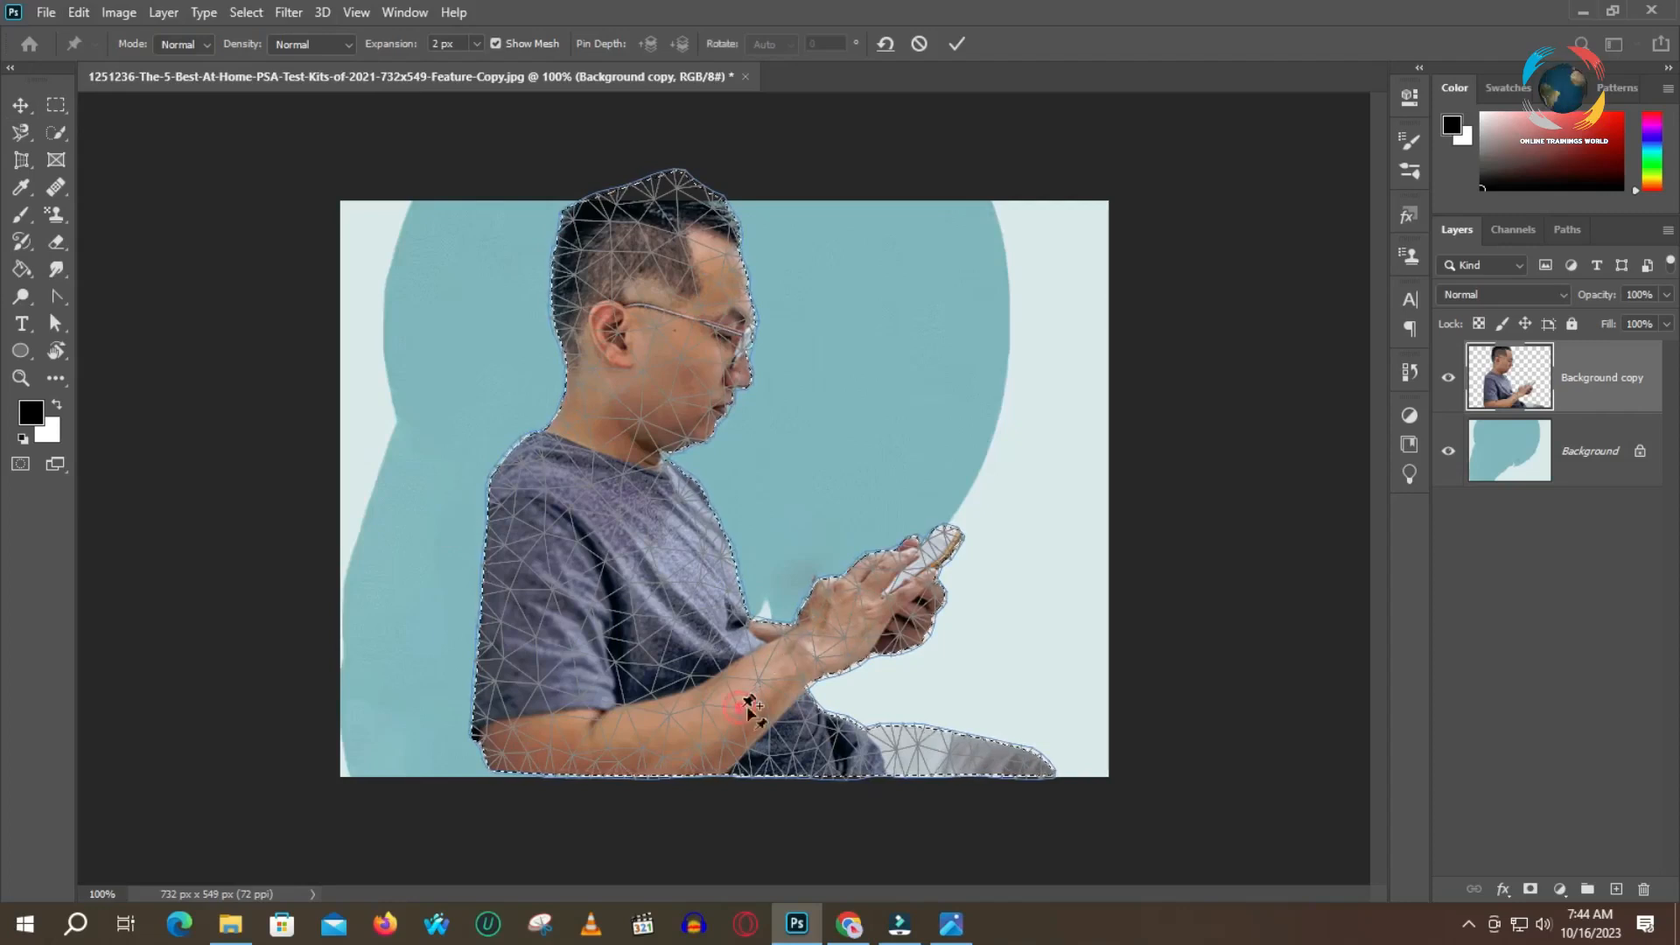
pyautogui.click(739, 707)
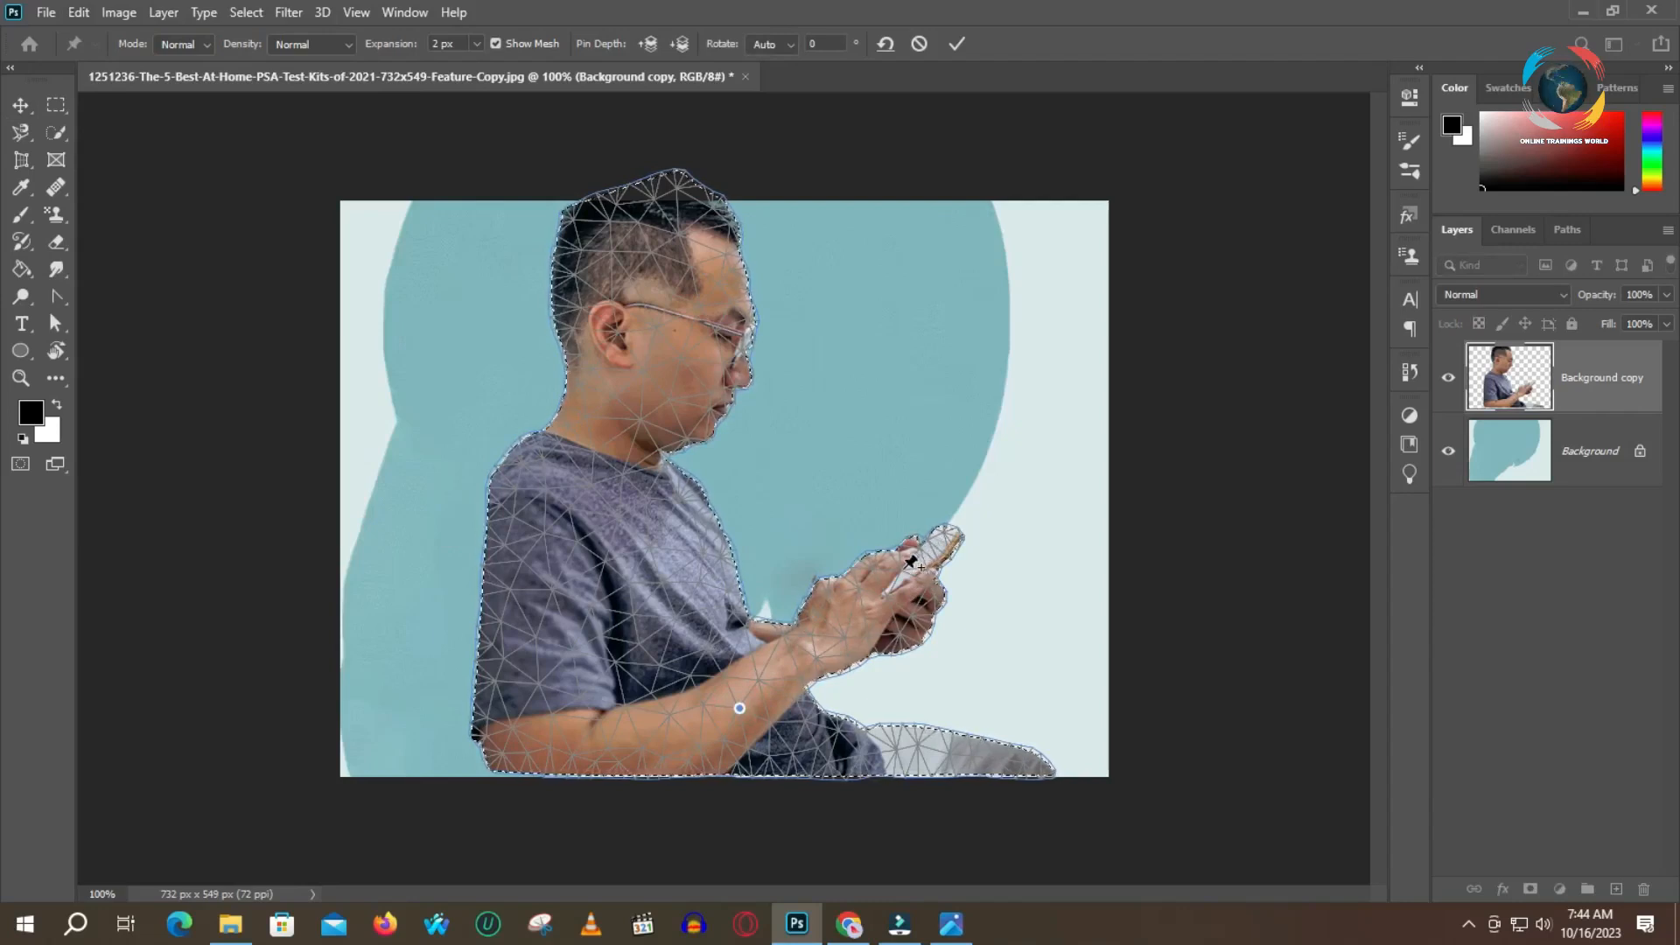
pyautogui.click(904, 570)
pyautogui.moveTo(904, 570); pyautogui.dragTo(893, 557)
pyautogui.hotkey('ctrl', 'z')
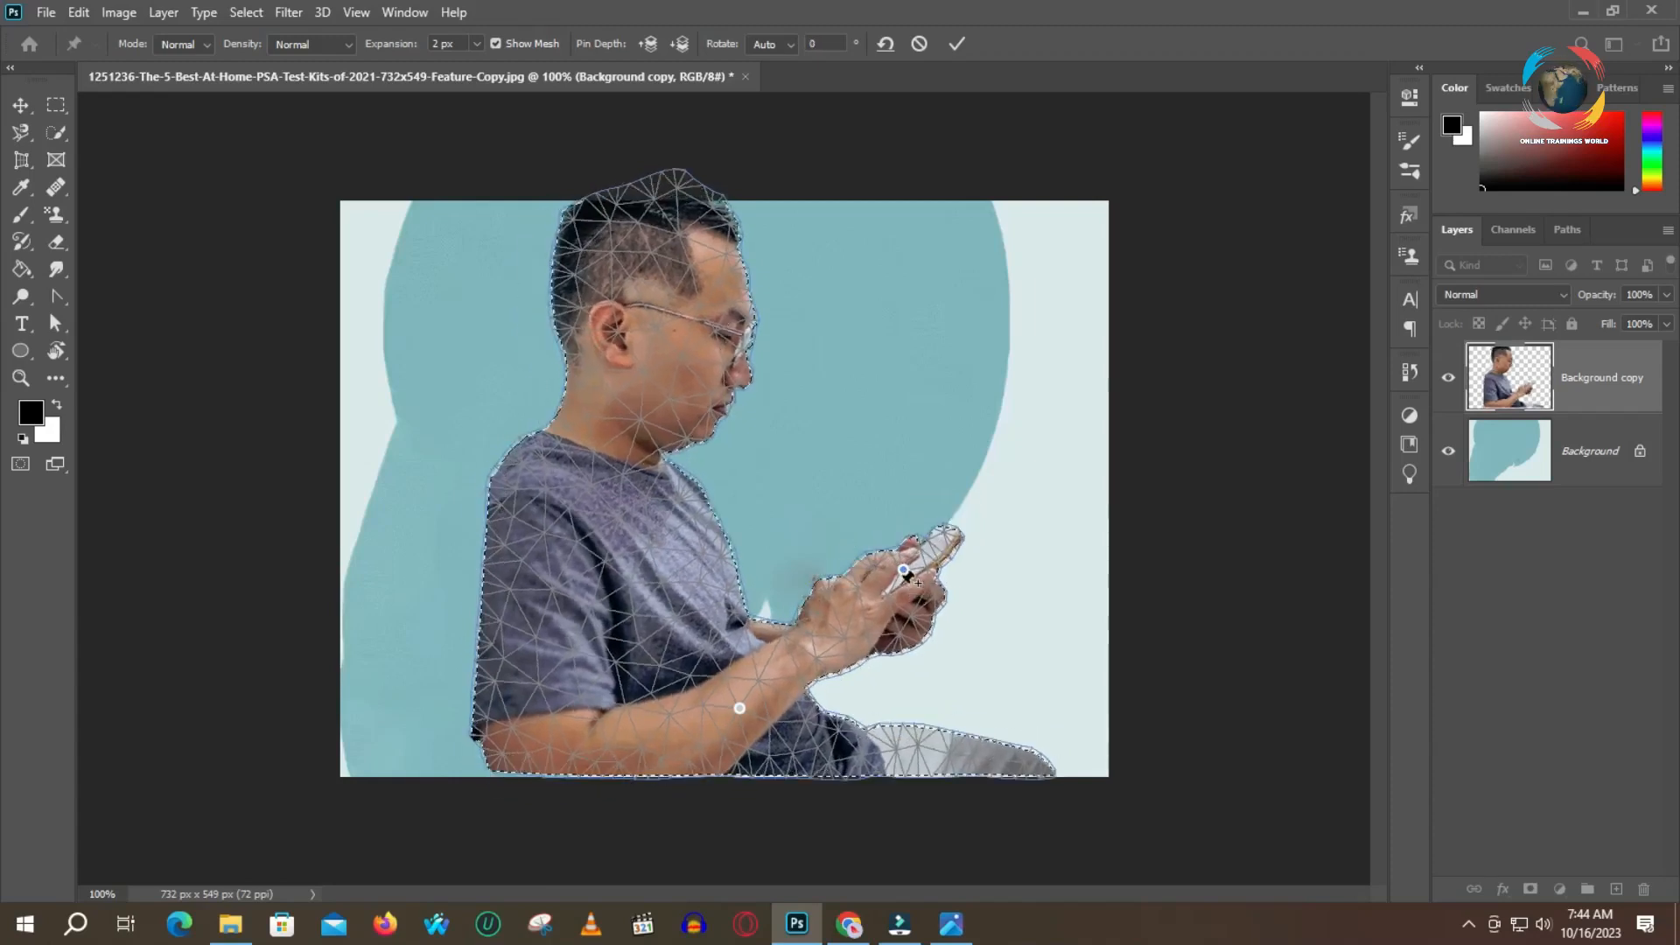
pyautogui.click(672, 493)
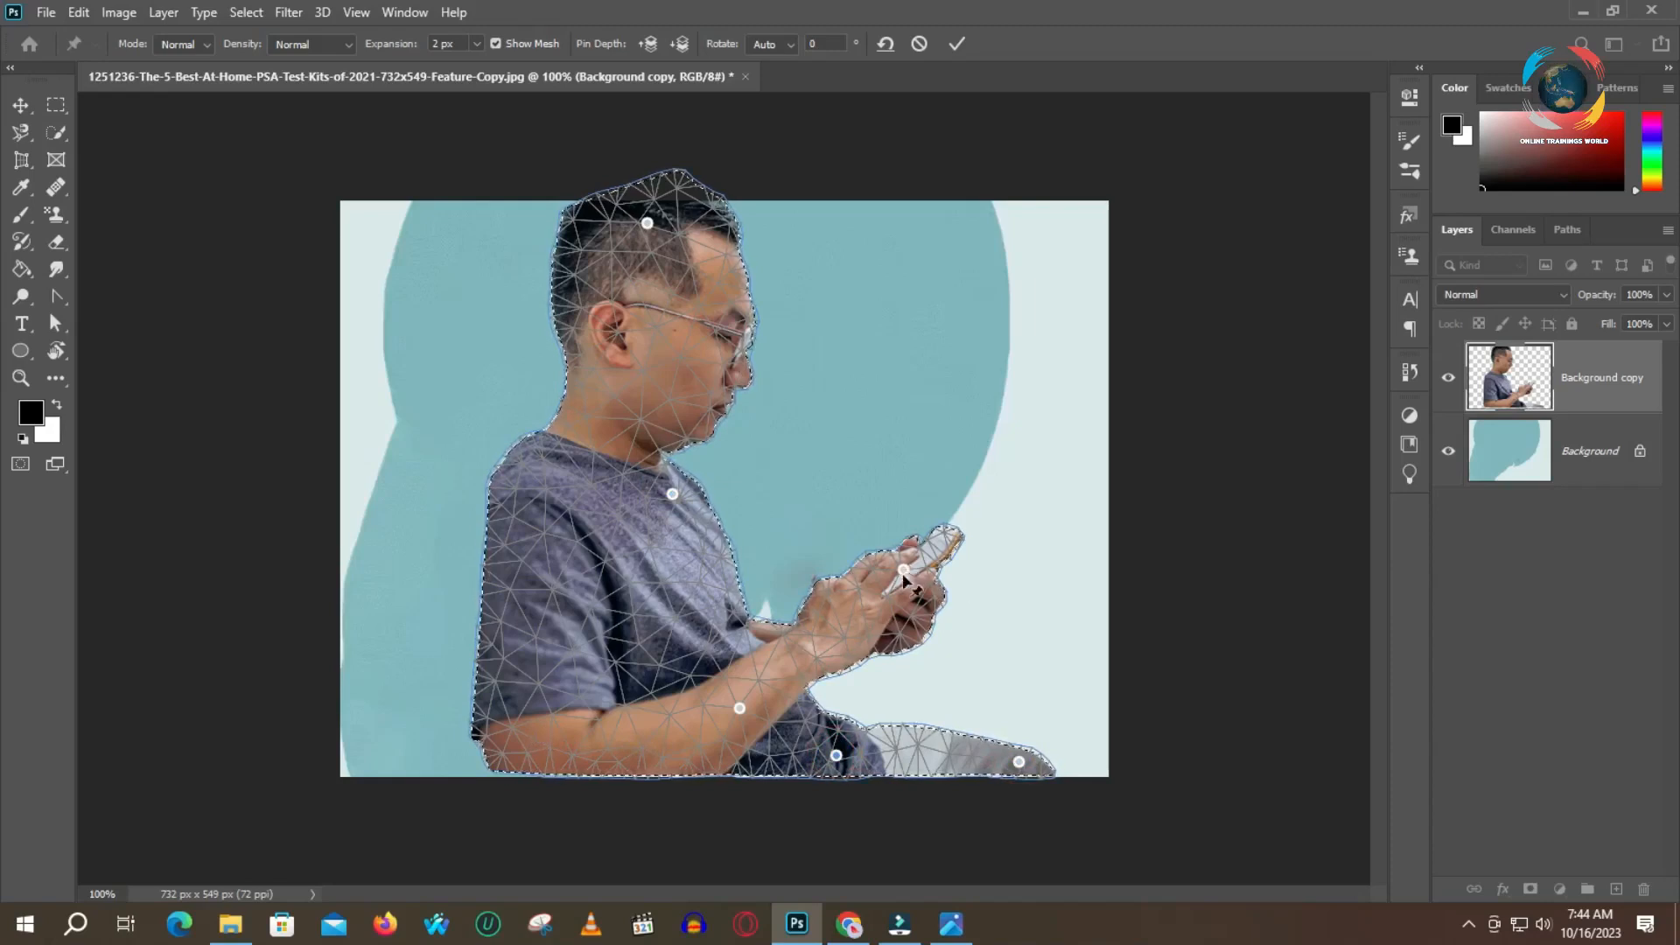
# Raise the hand pin, rotate the phone pin to 16 degrees, and apply the Puppet Warp
pyautogui.moveTo(904, 571); pyautogui.dragTo(892, 558)
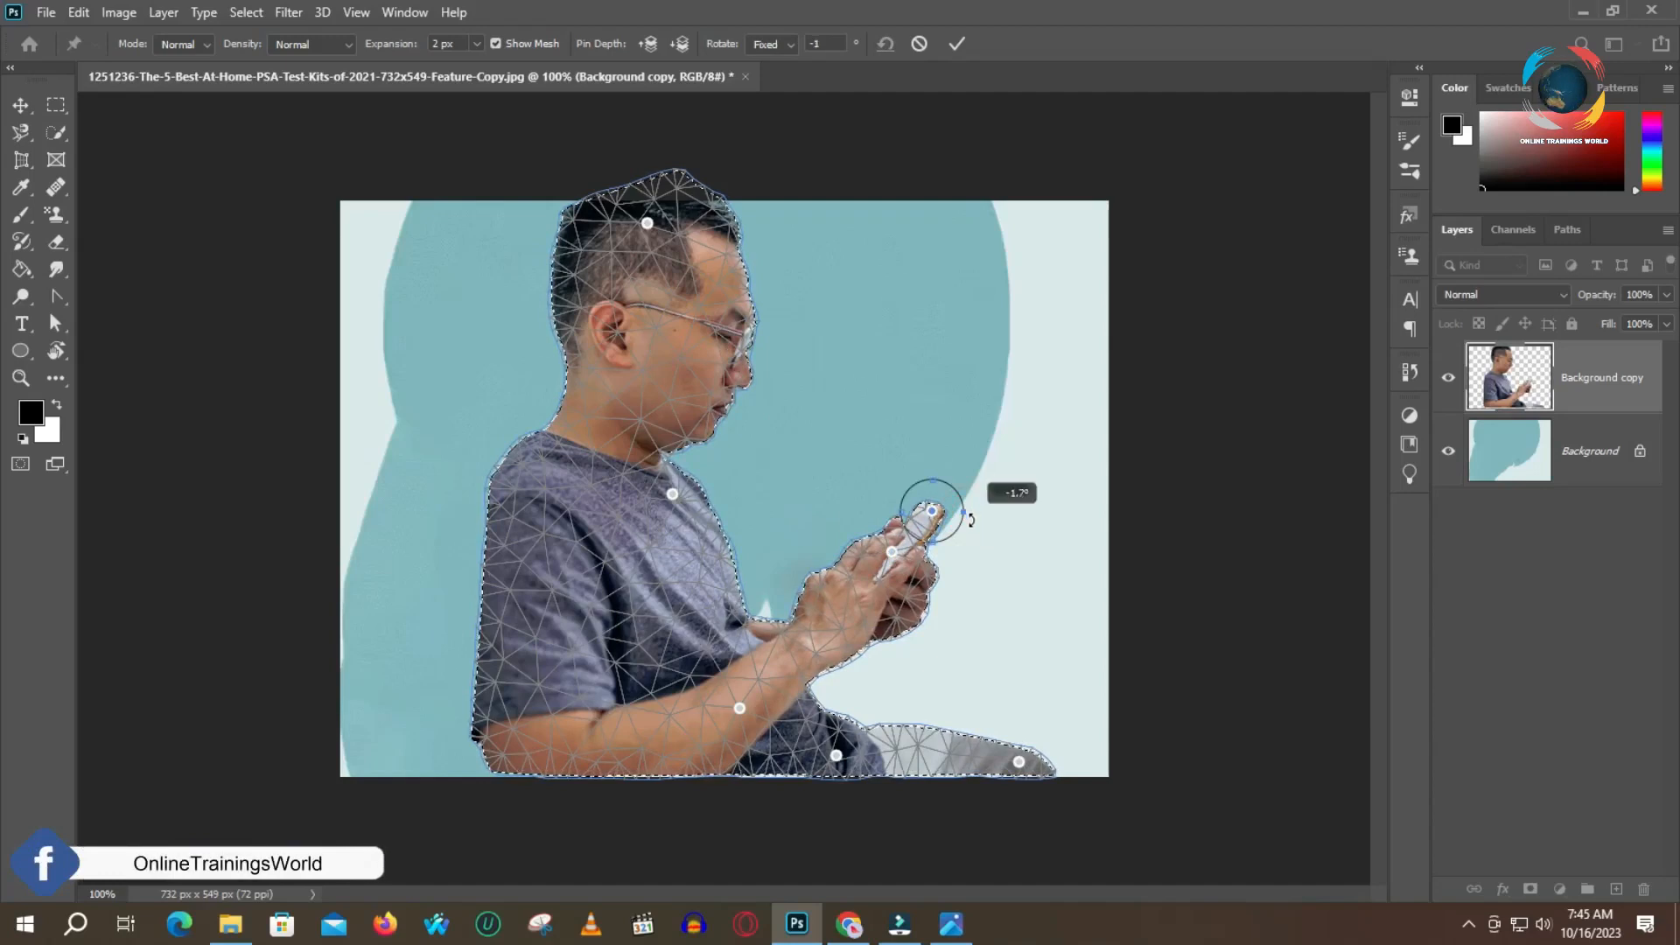
pyautogui.moveTo(970, 521); pyautogui.dragTo(966, 533)
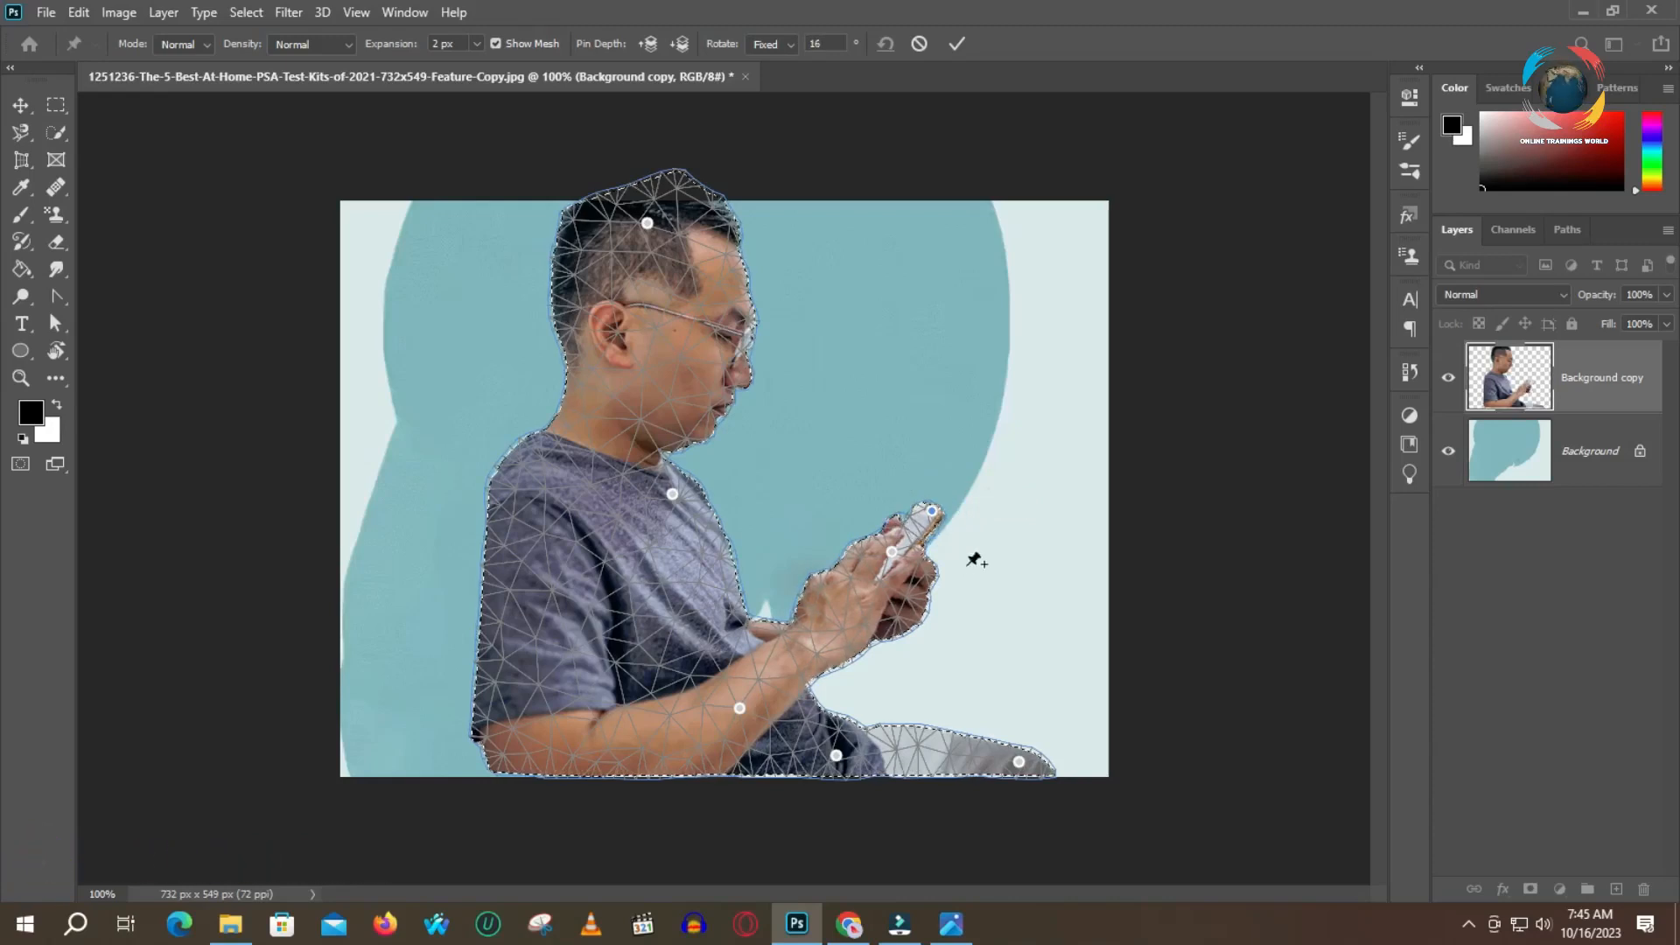
pyautogui.click(957, 46)
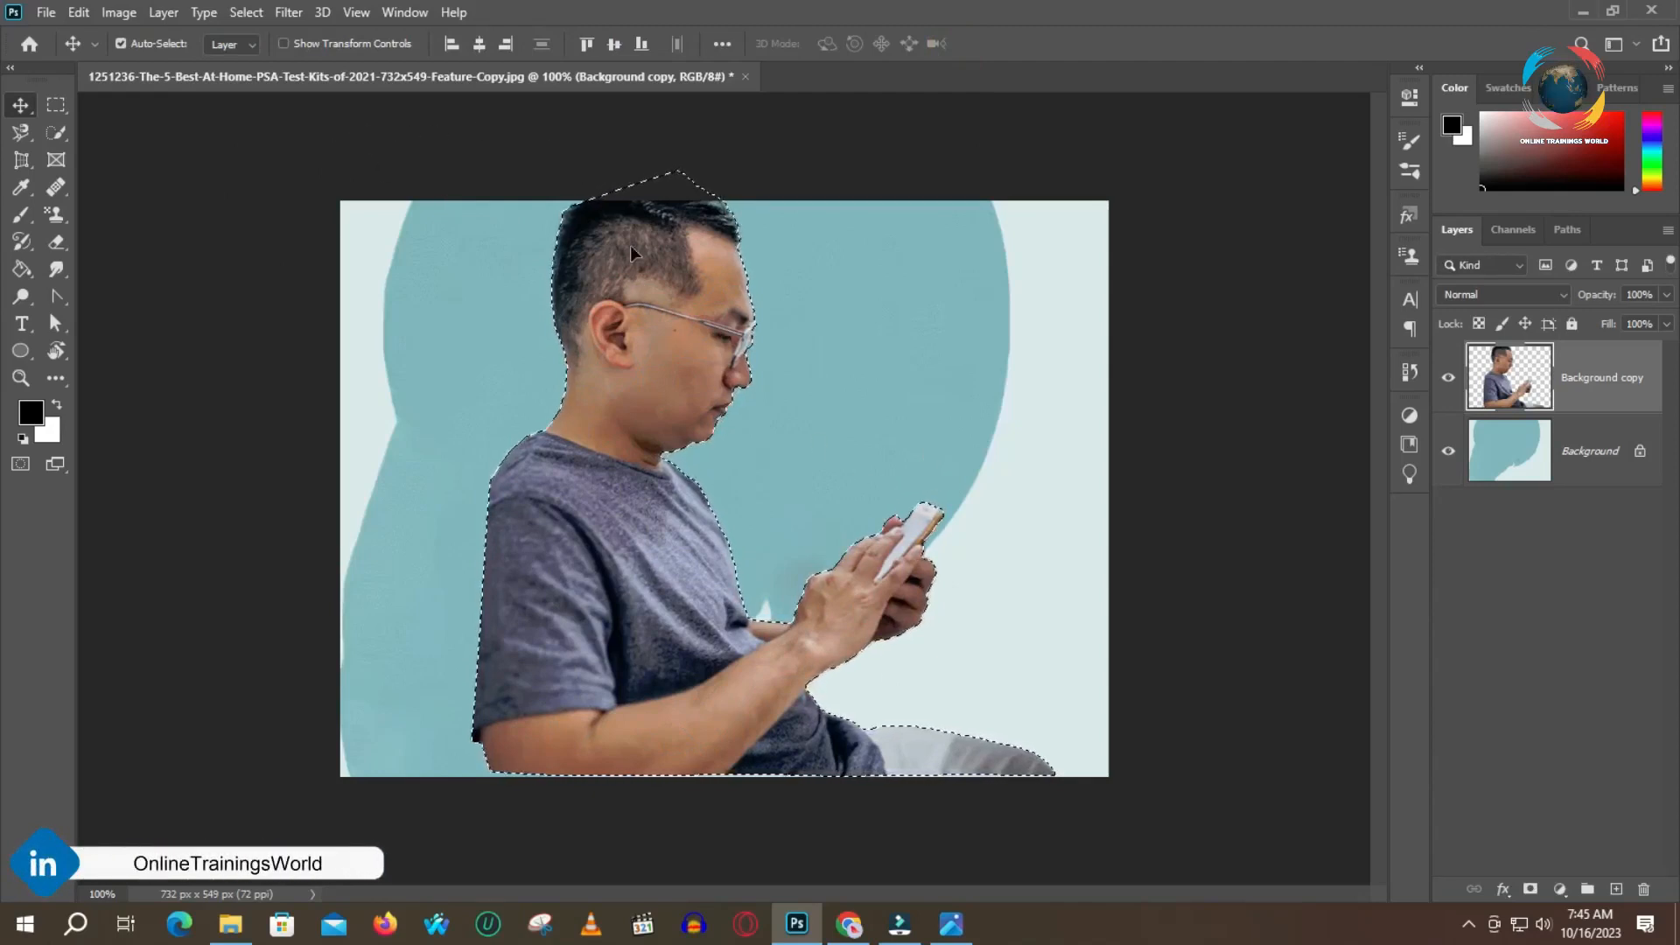
pyautogui.click(148, 208)
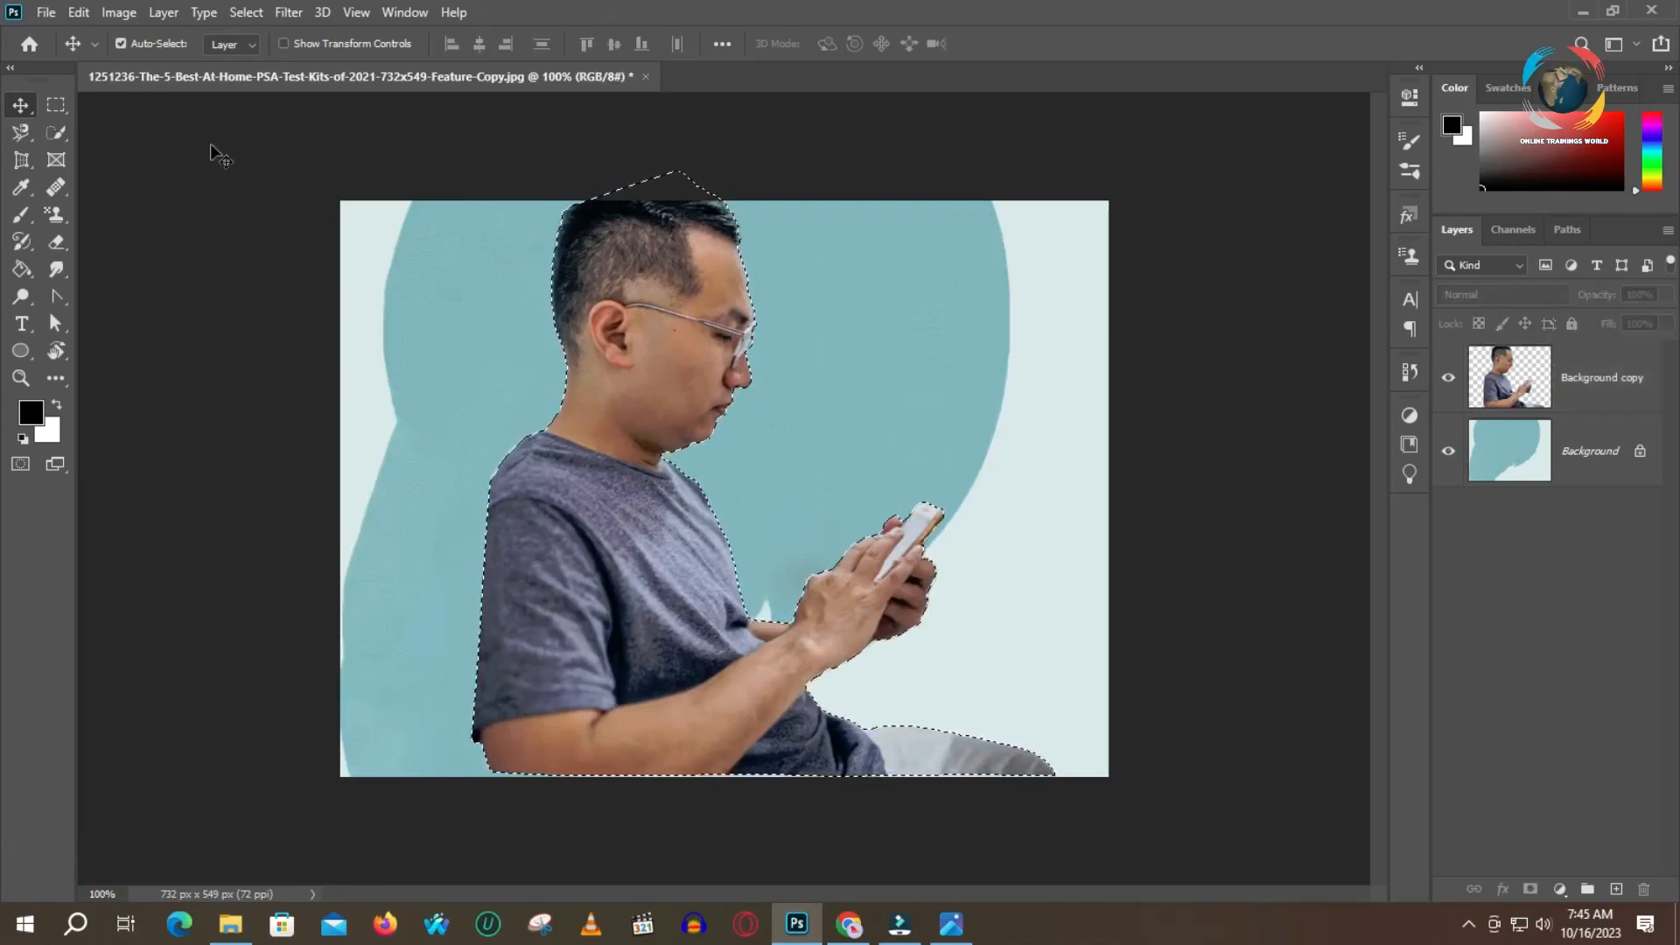